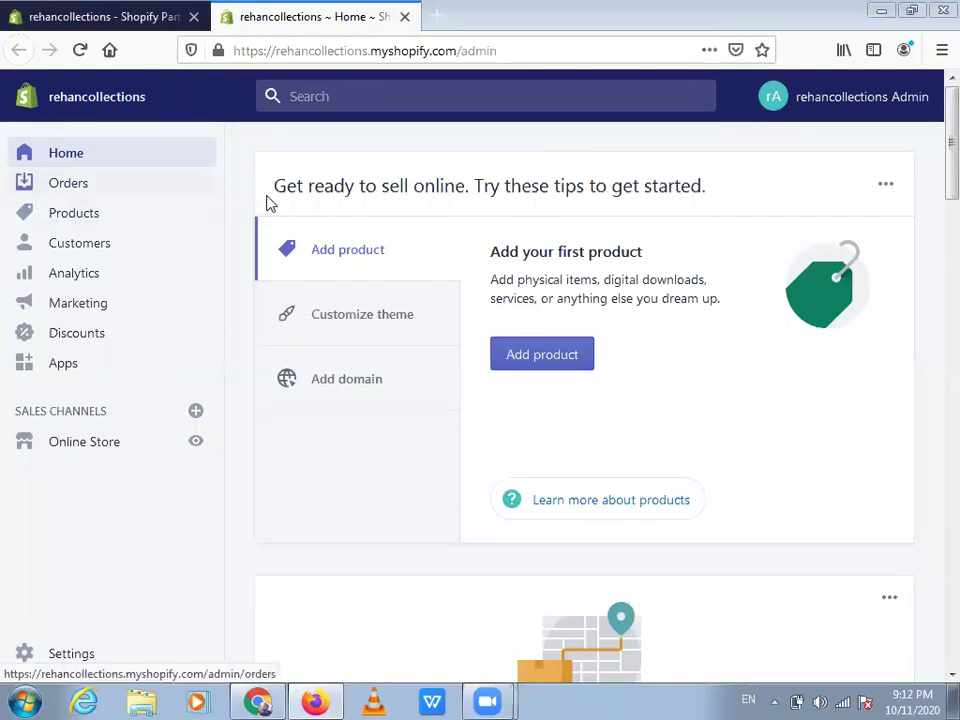
Open the empty Products list from the sidebar and begin adding a new product.
left_click(80, 213)
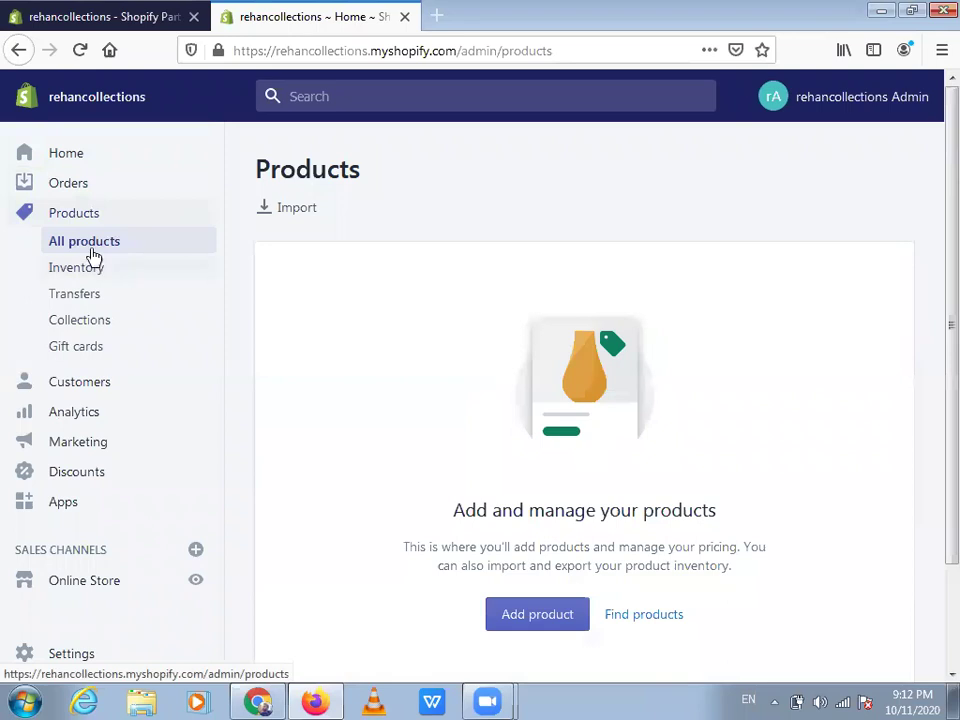
scroll(934, 300, "down", 2)
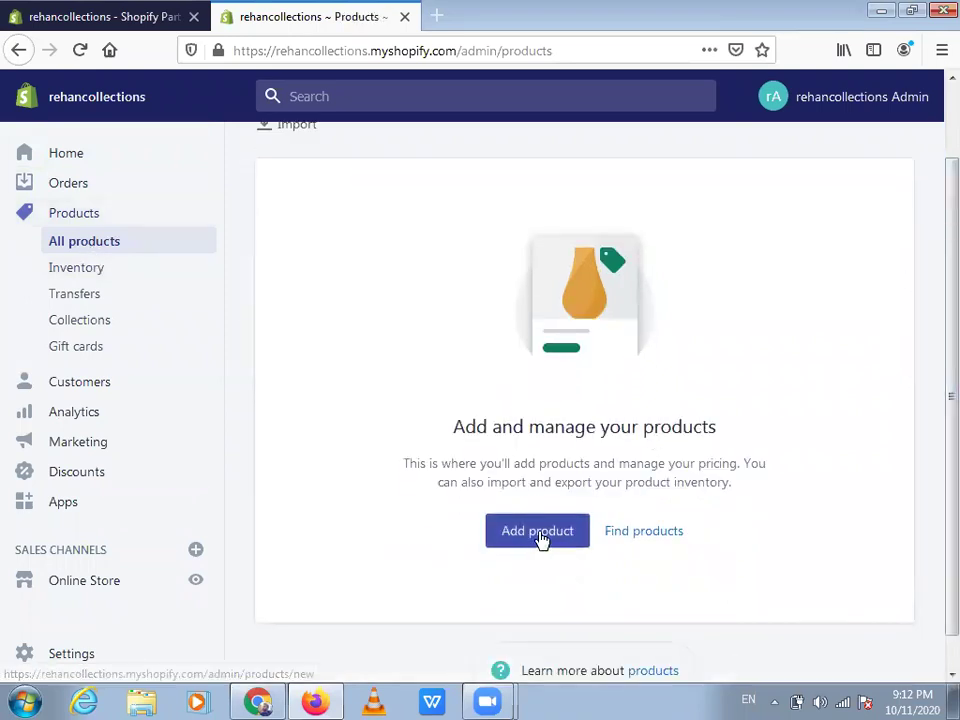
left_click(538, 531)
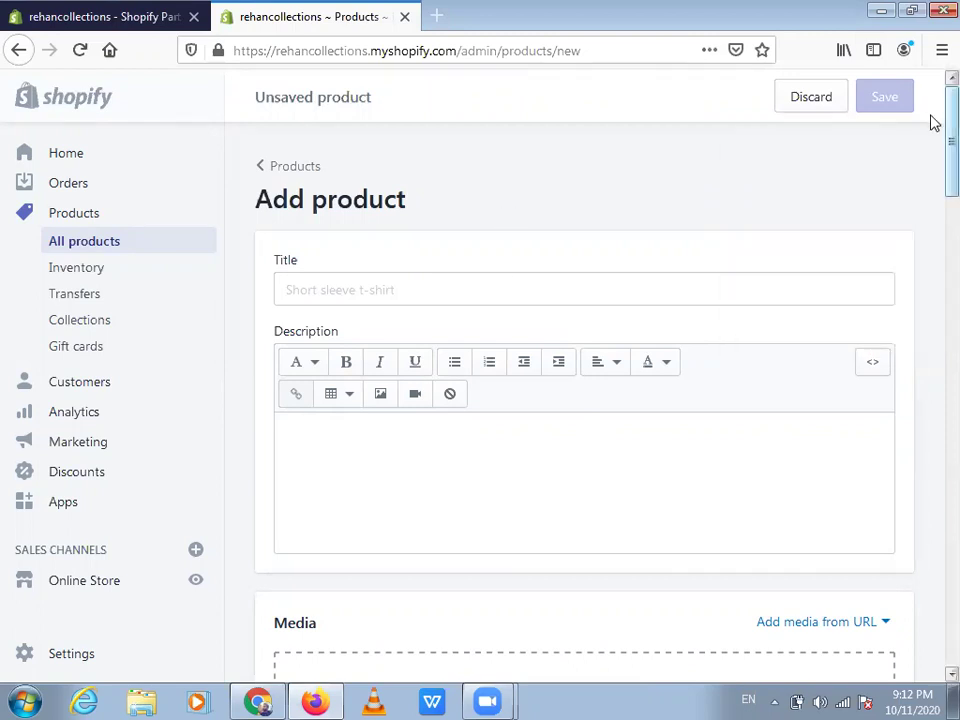
Enter 'Peshawari Kaptaan Chappal' in the new product's Title field.
scroll(933, 132, "down", 1)
scroll(930, 135, "down", 1)
scroll(930, 140, "up", 1)
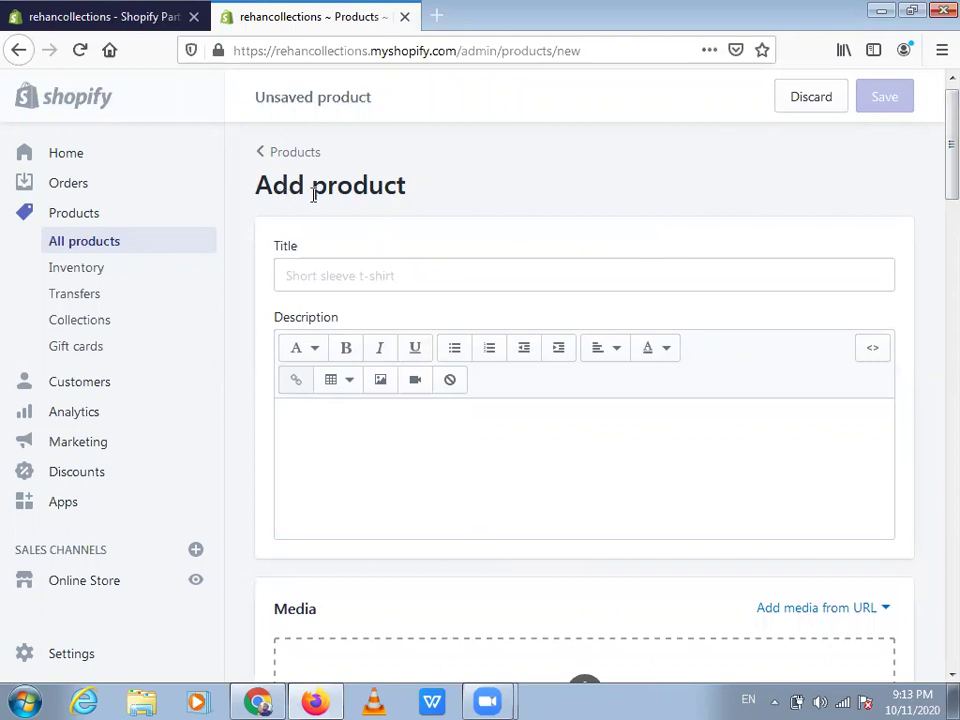
left_click(320, 268)
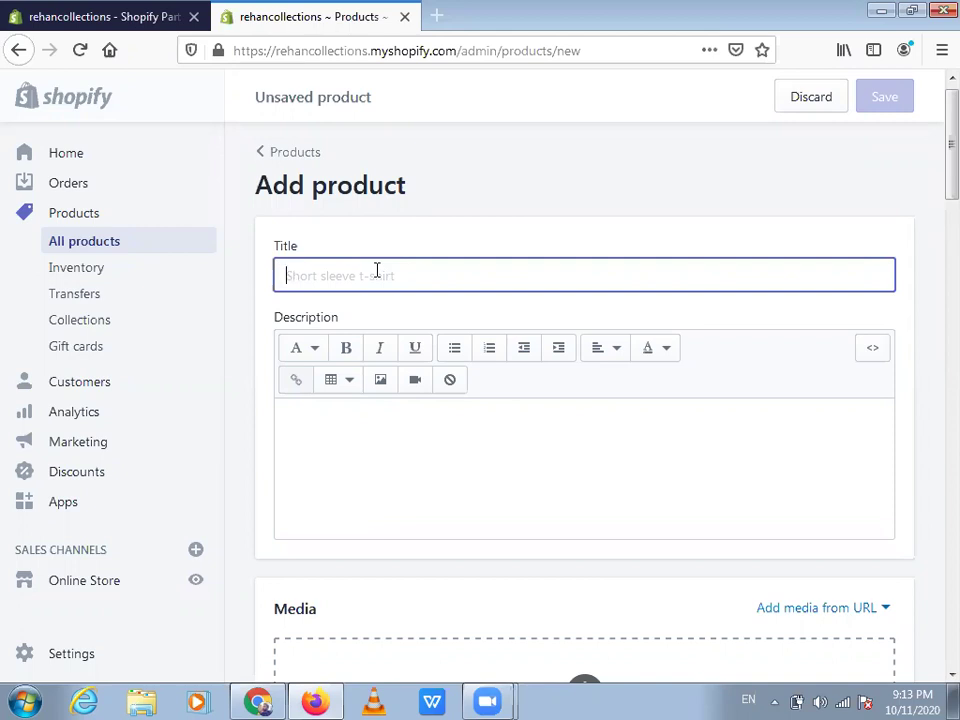
type("Peshawari Kaptaan Chaappal")
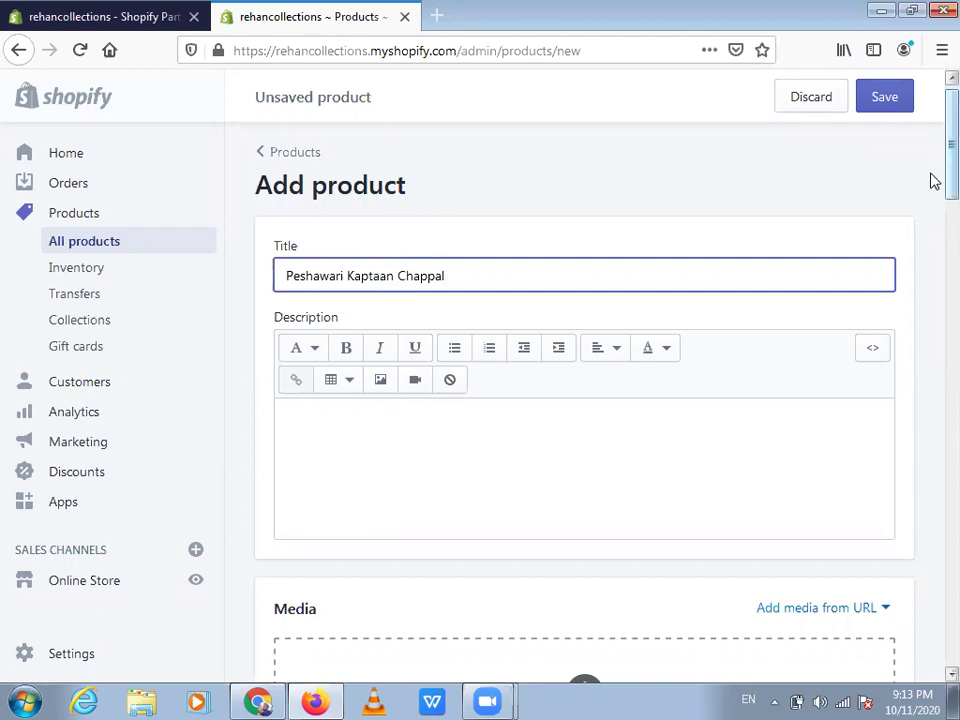
scroll(932, 182, "down", 1)
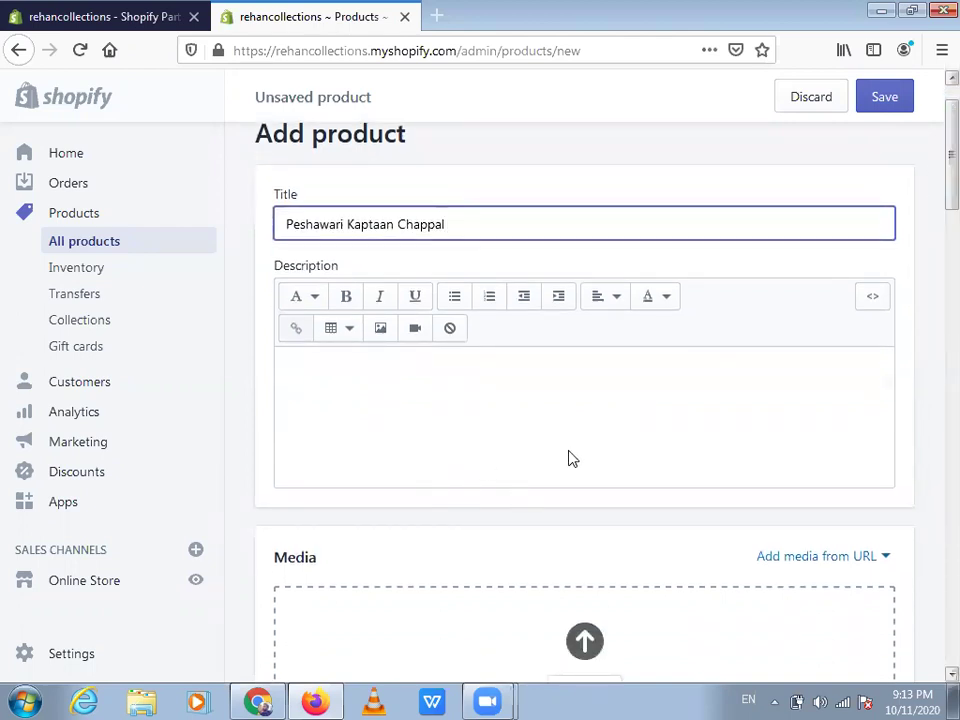
Place the cursor in the Description editor and open a blank new browser tab.
left_click(476, 410)
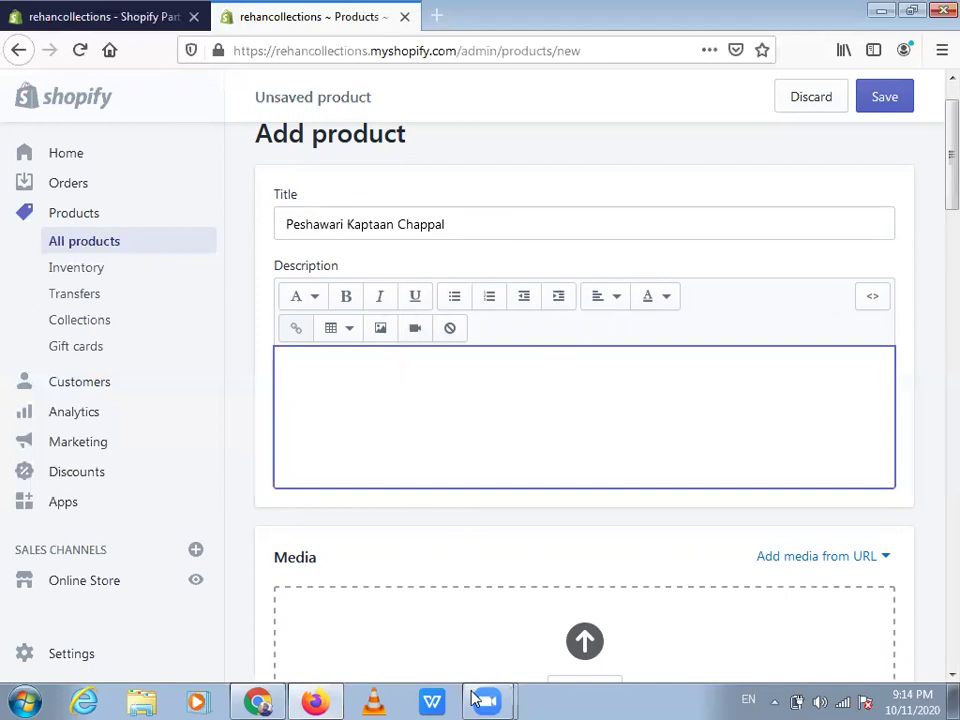
mouse_move(474, 697)
left_click(470, 657)
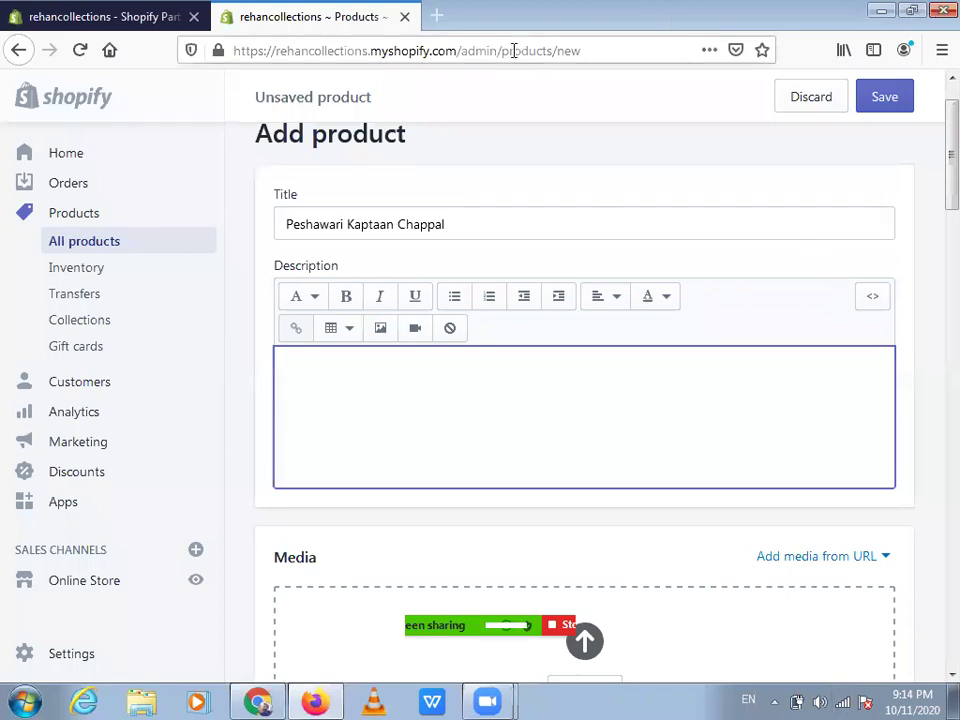
left_click(433, 17)
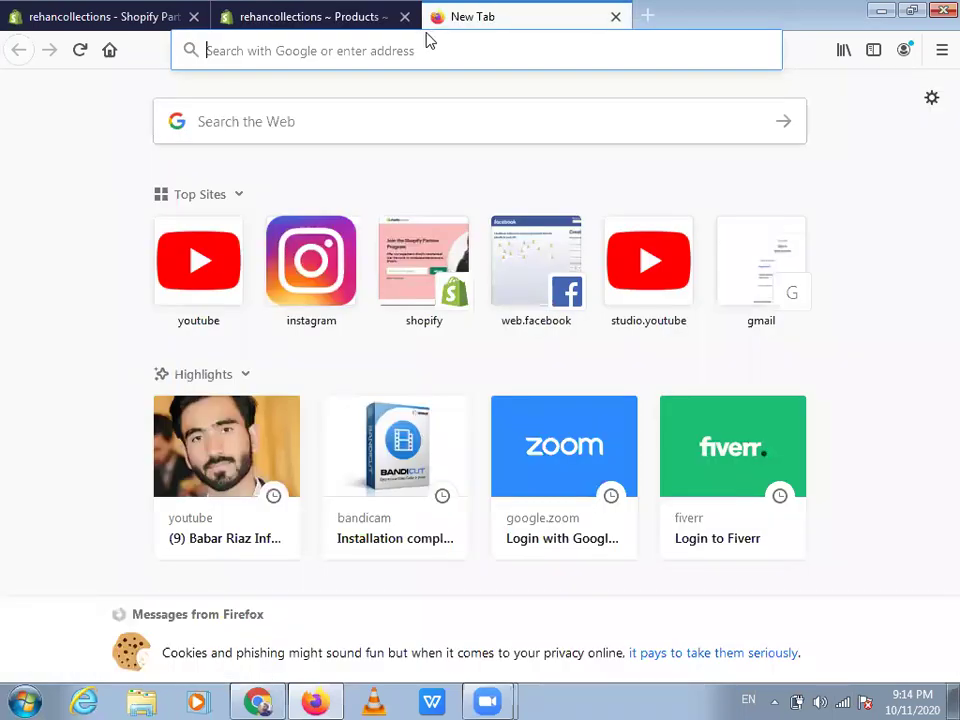
Search Google for 'peshawari chappal' and open the peshawarichappals.pk result.
type("google.com")
key("Return")
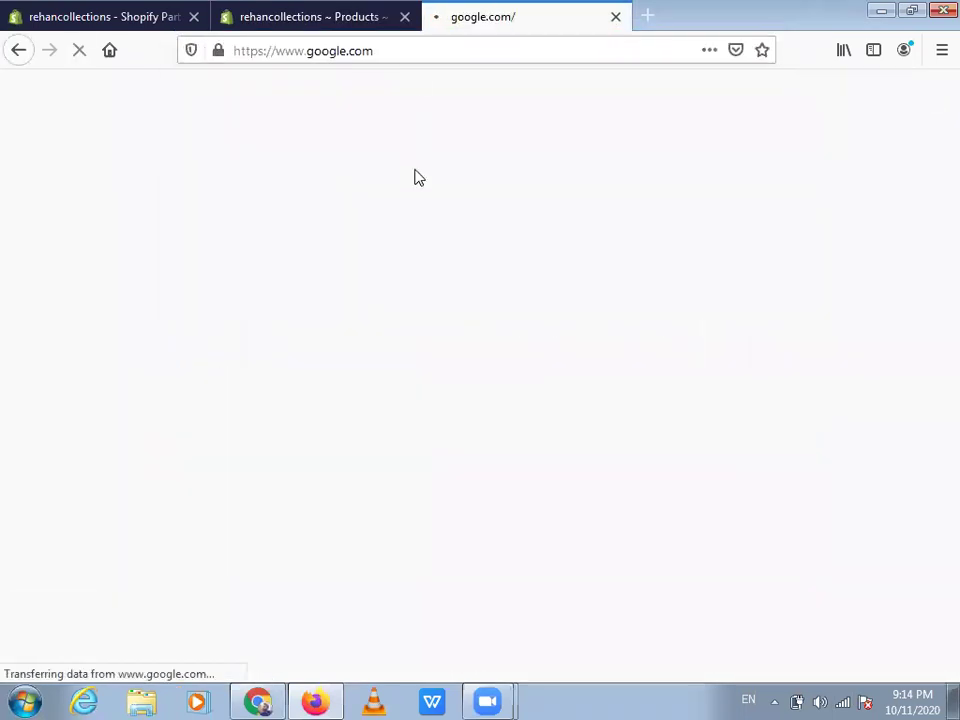
type("pes")
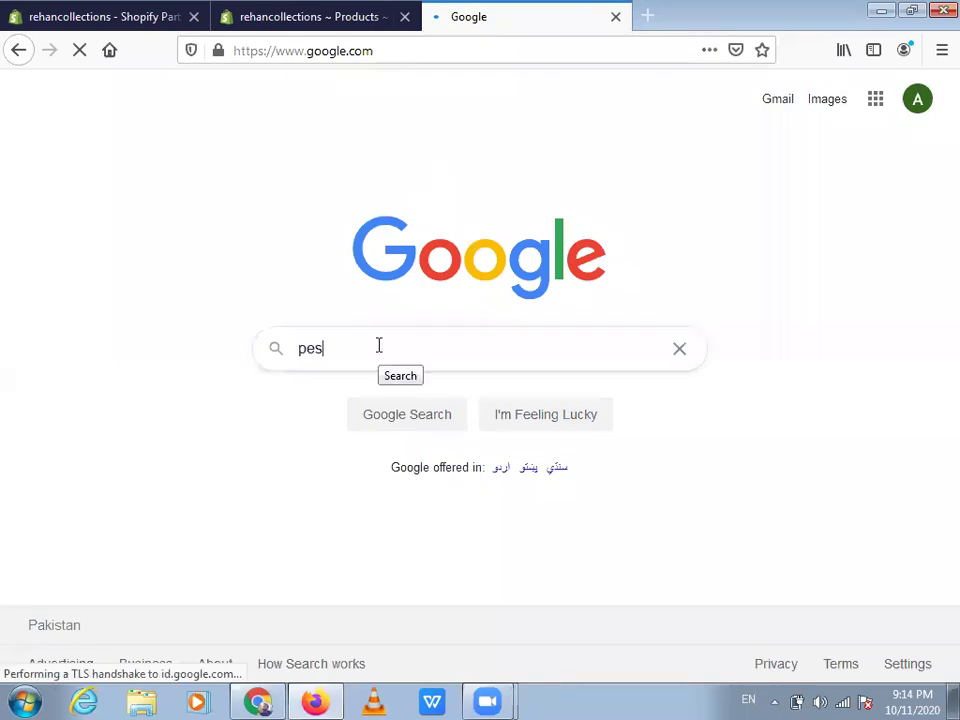
type("hawari chappal")
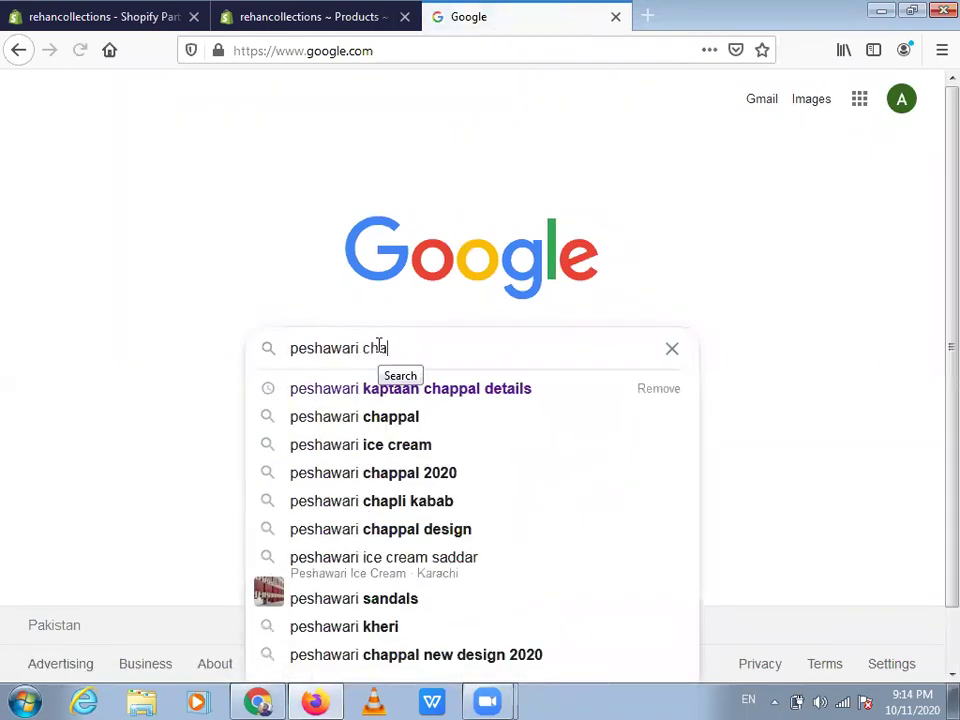
key("Return")
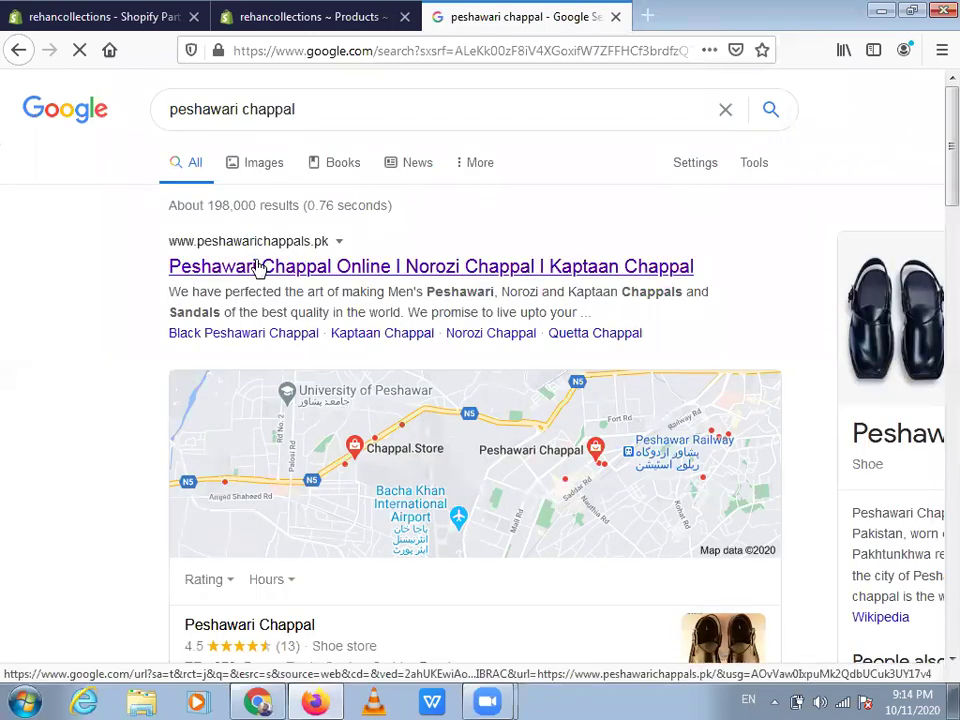
left_click(258, 268)
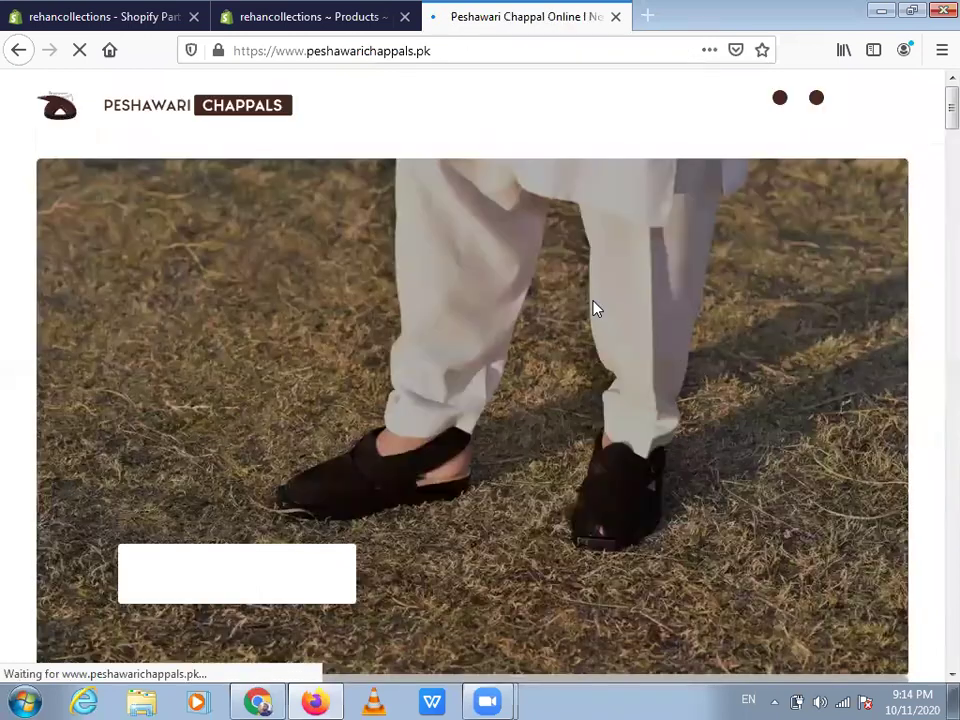
Open the Rich Brown Quetta Norozi Chappal page and review its Rs 3,650.00 price and description.
mouse_move(482, 126)
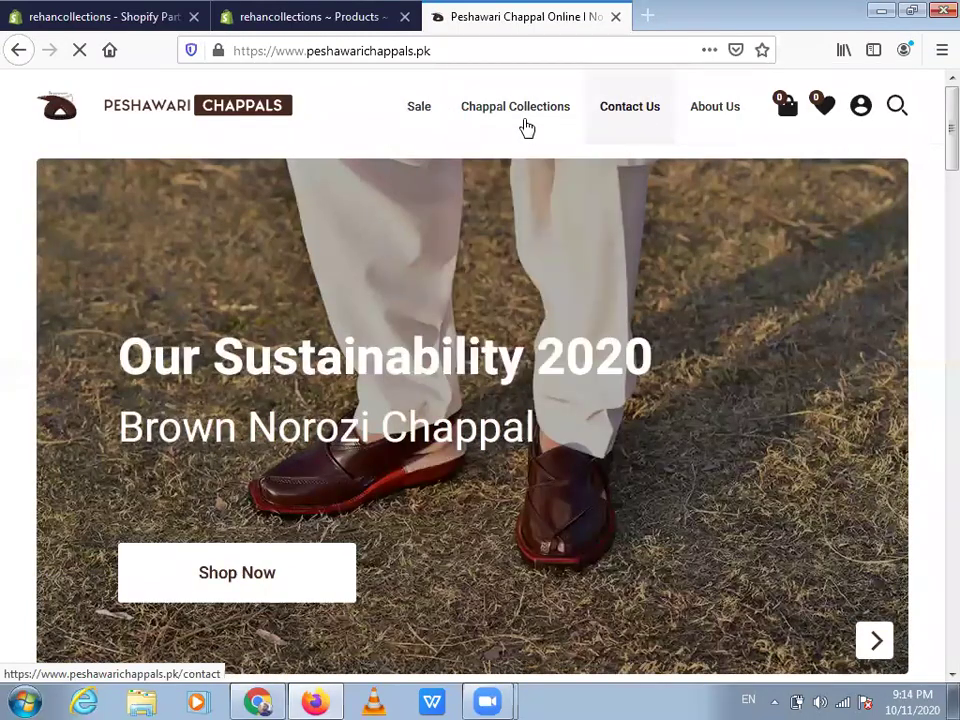
mouse_move(527, 127)
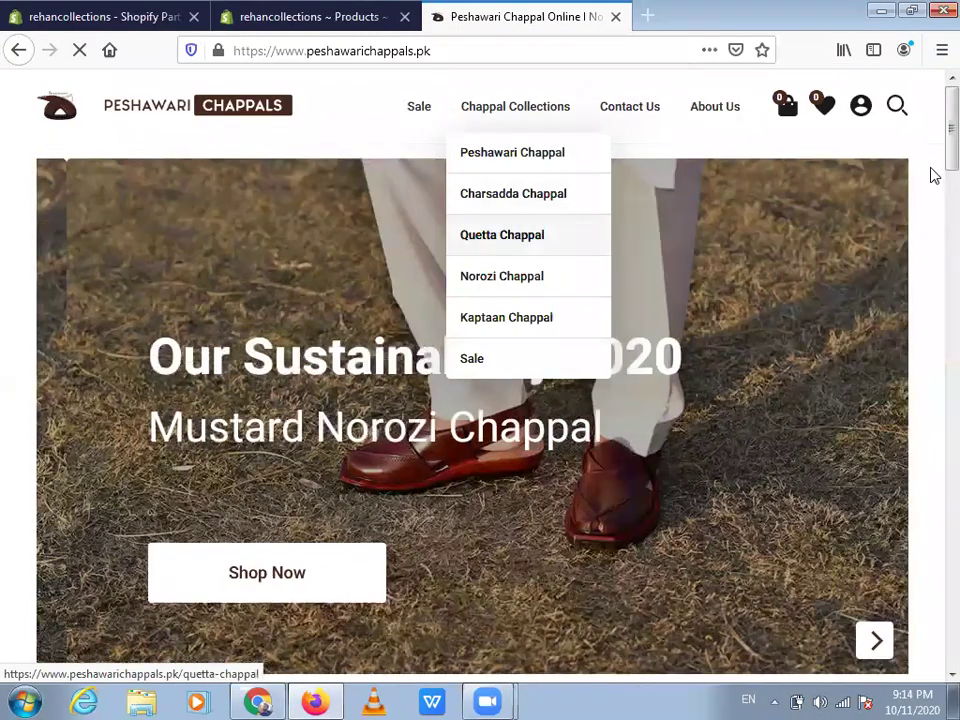
scroll(932, 279, "down", 10)
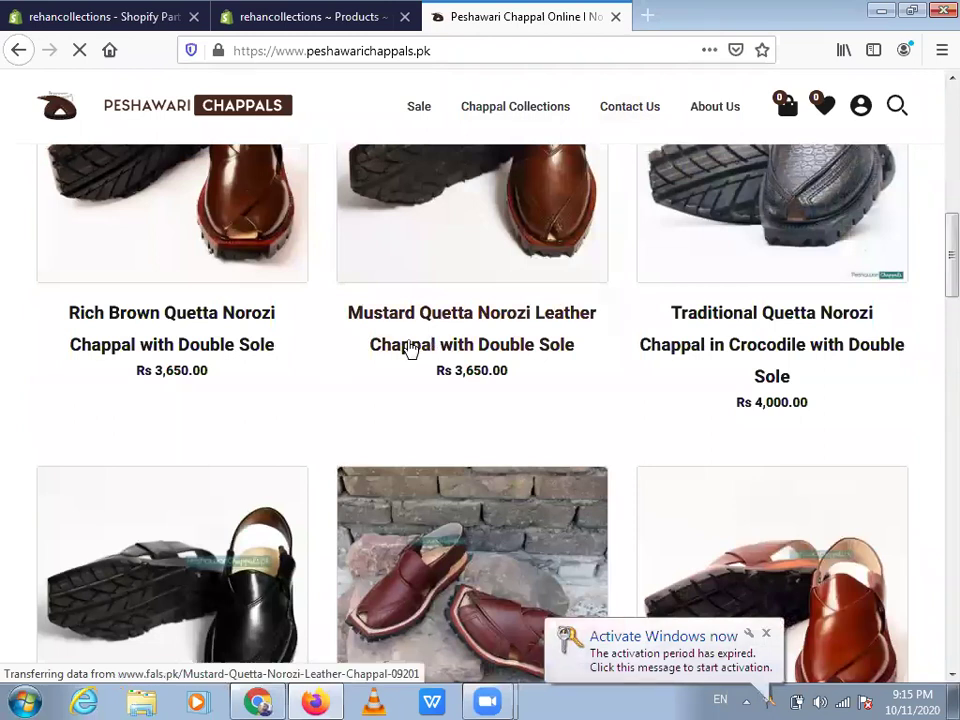
left_click(220, 316)
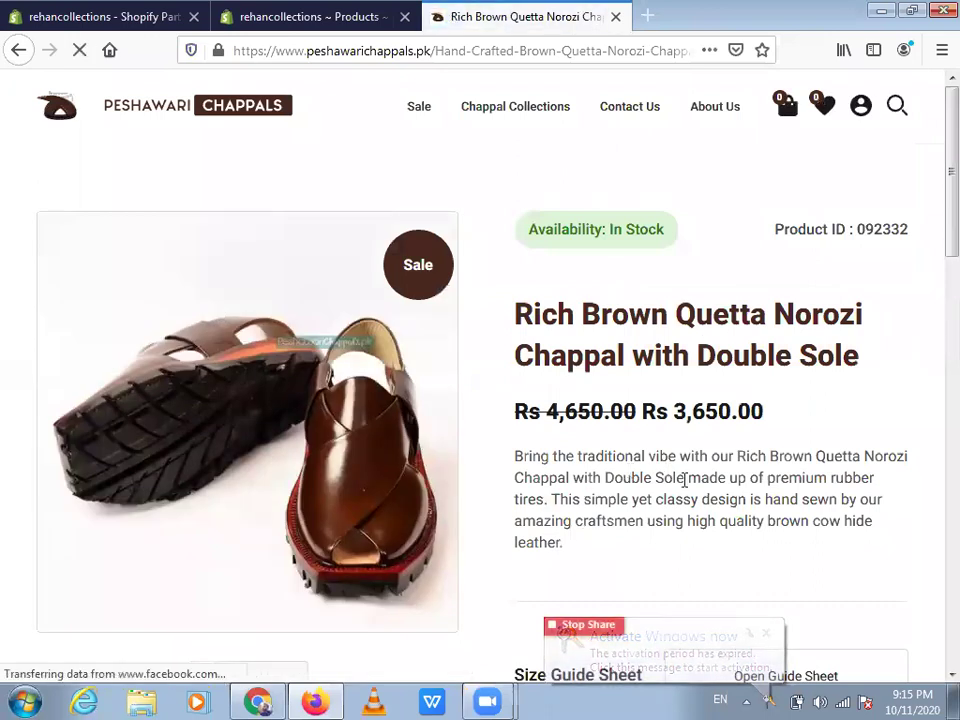
left_click_drag(566, 543, 516, 454)
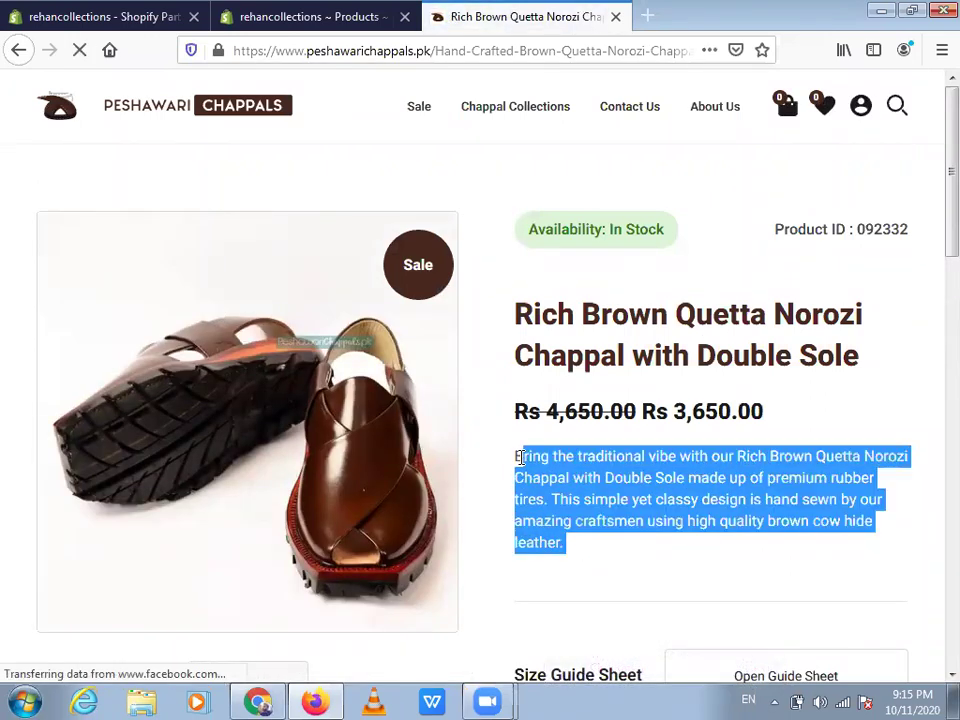
left_click(499, 422)
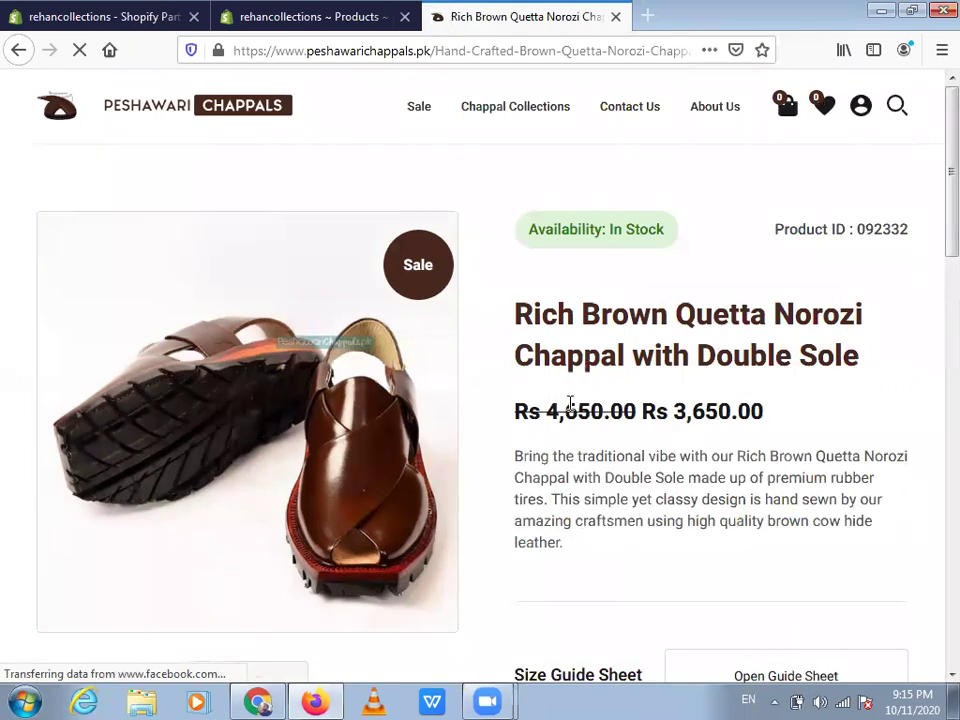
scroll(932, 140, "down", 1)
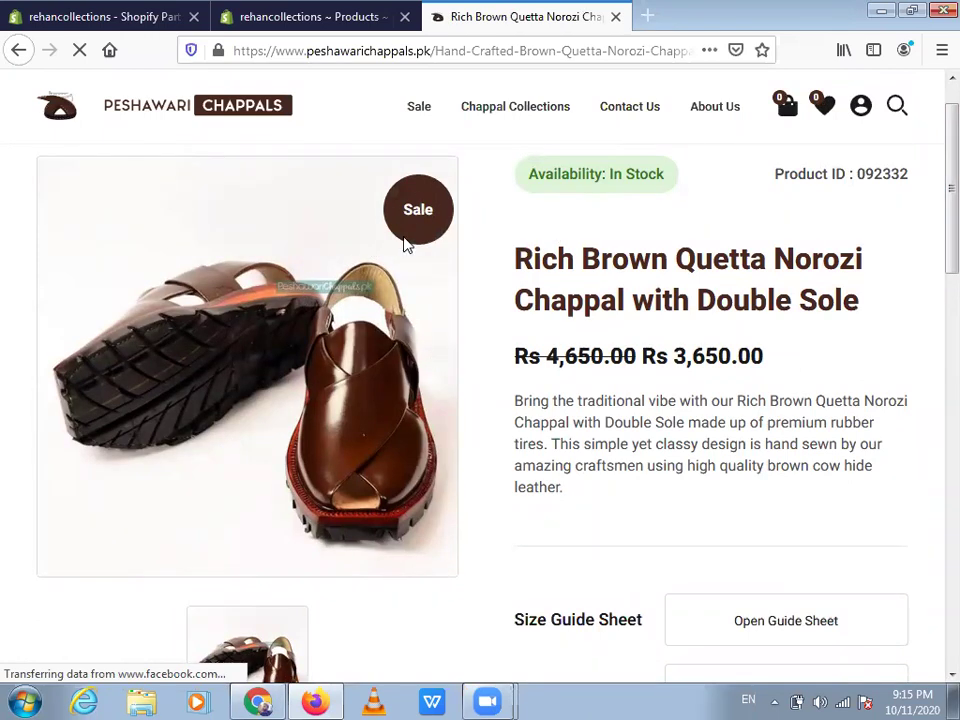
scroll(930, 257, "down", 1)
scroll(932, 265, "down", 4)
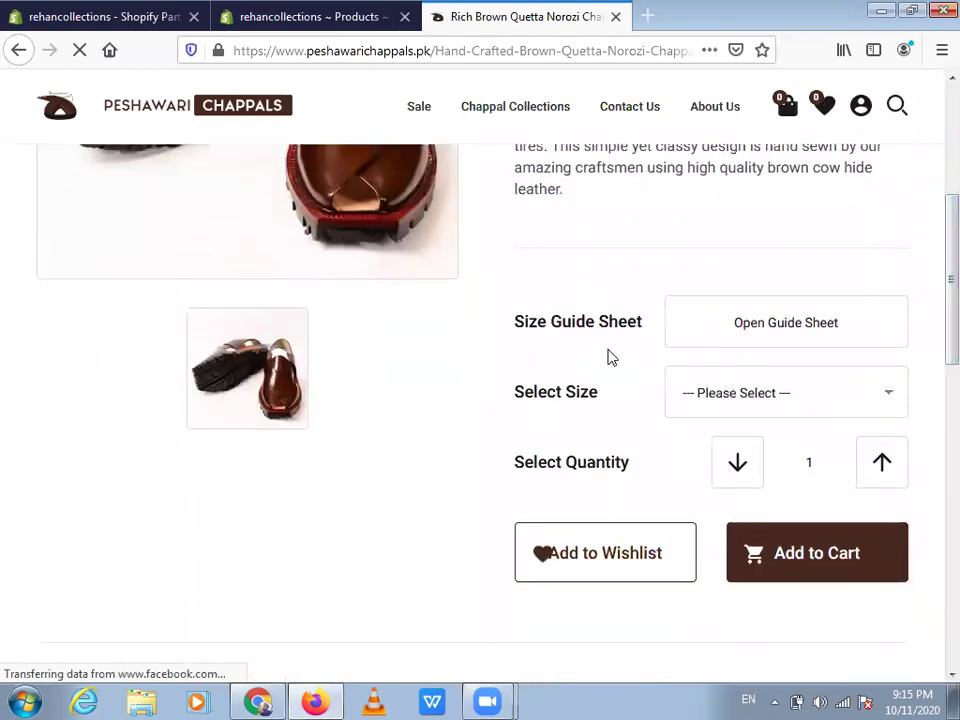
Inspect the product's size guide sheet and Select Size options.
left_click(789, 331)
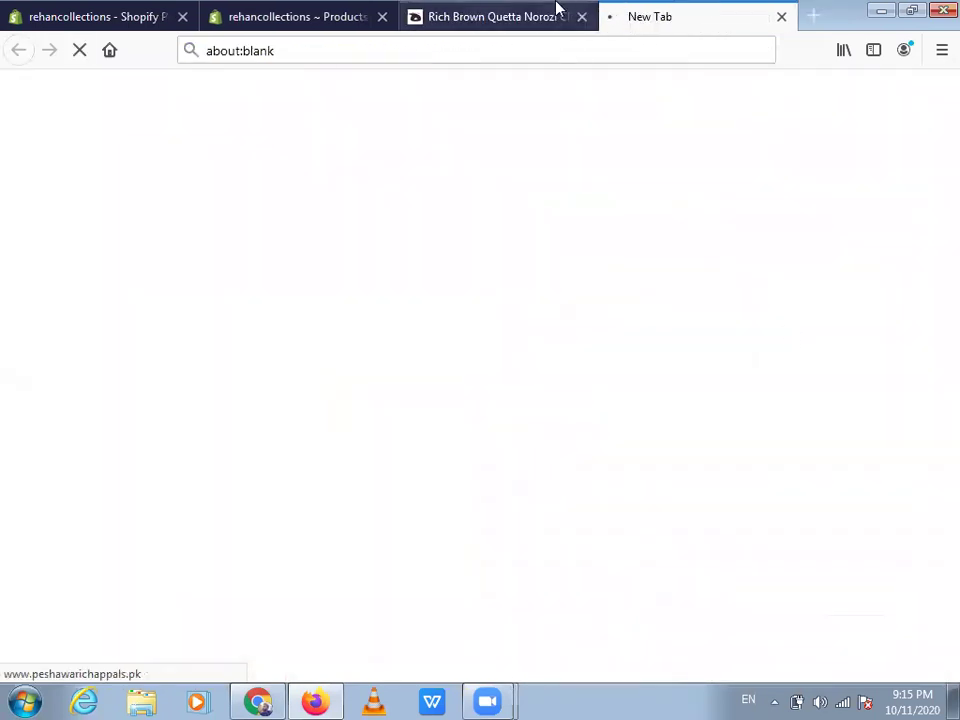
left_click(781, 18)
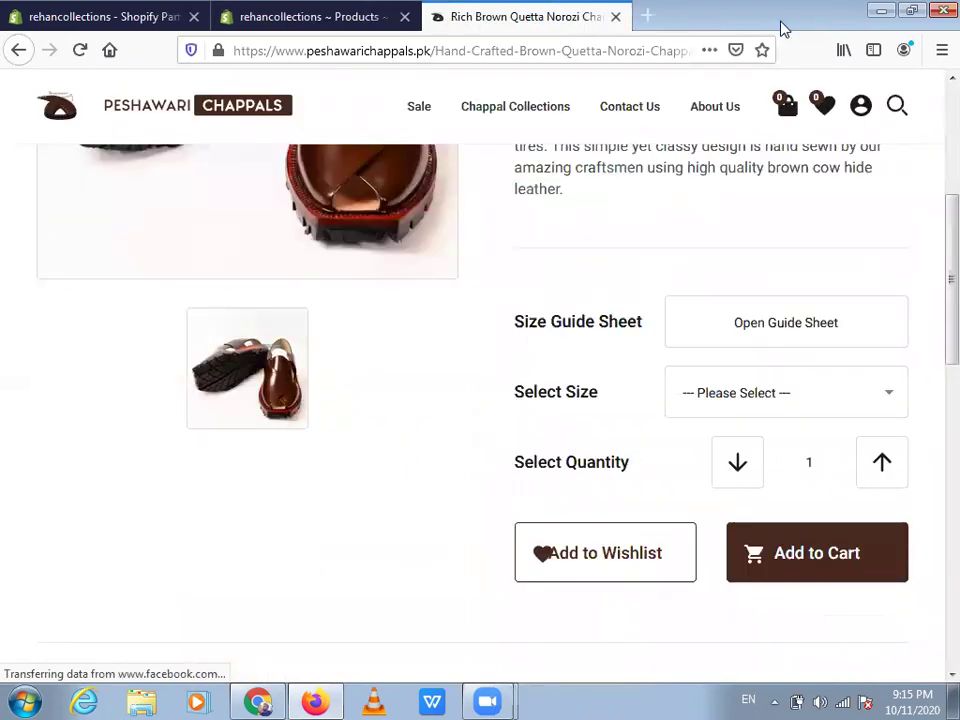
left_click(775, 390)
left_click(724, 416)
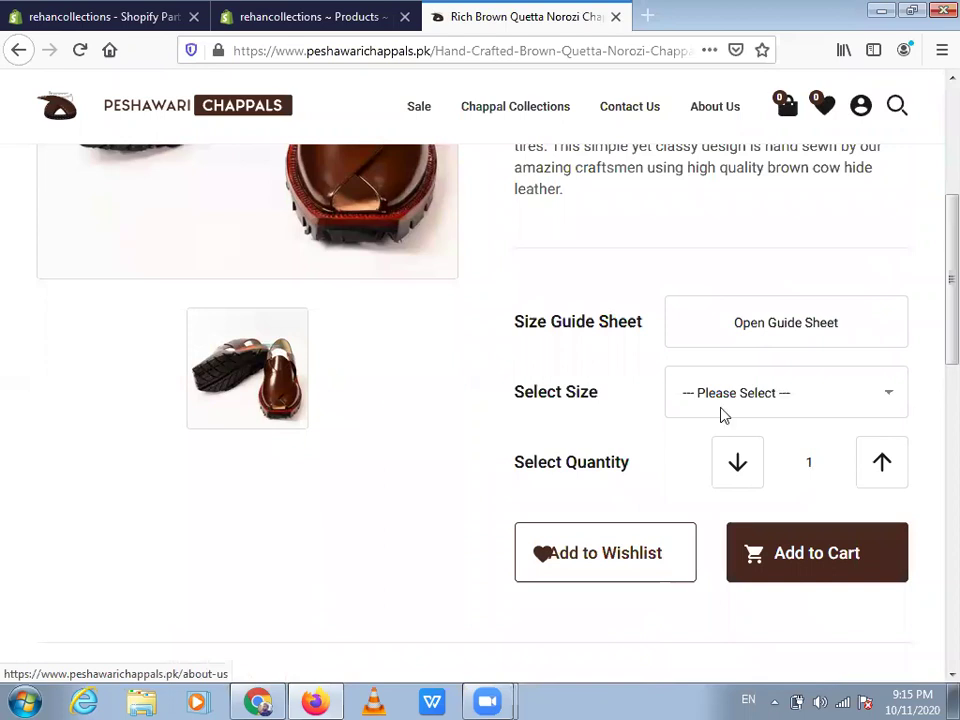
scroll(930, 380, "down", 1)
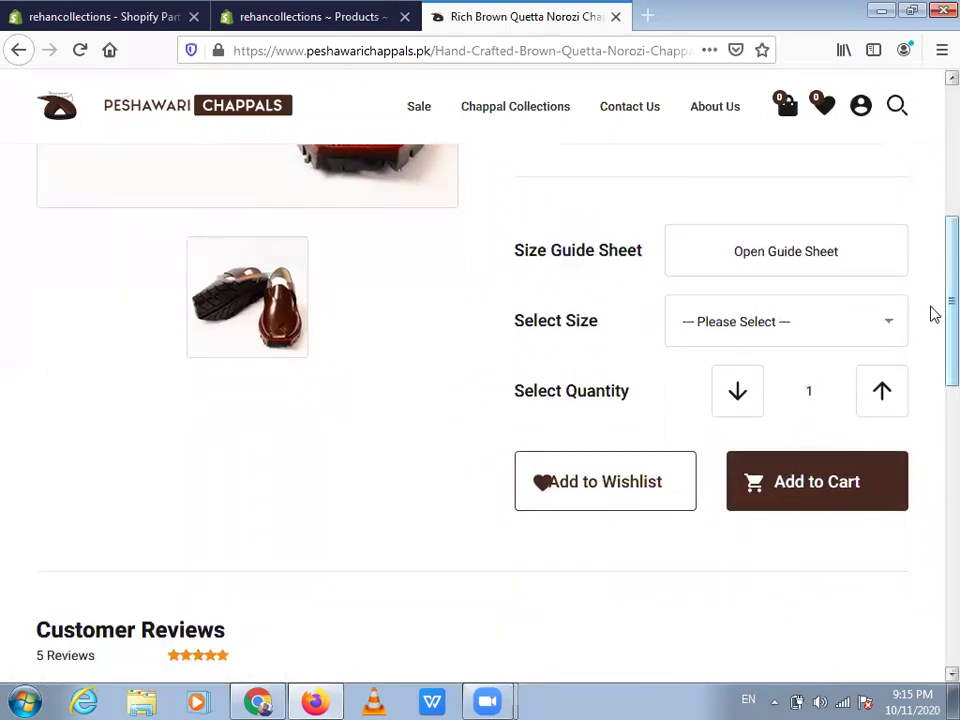
scroll(934, 340, "down", 2)
scroll(934, 320, "up", 3)
scroll(932, 250, "up", 2)
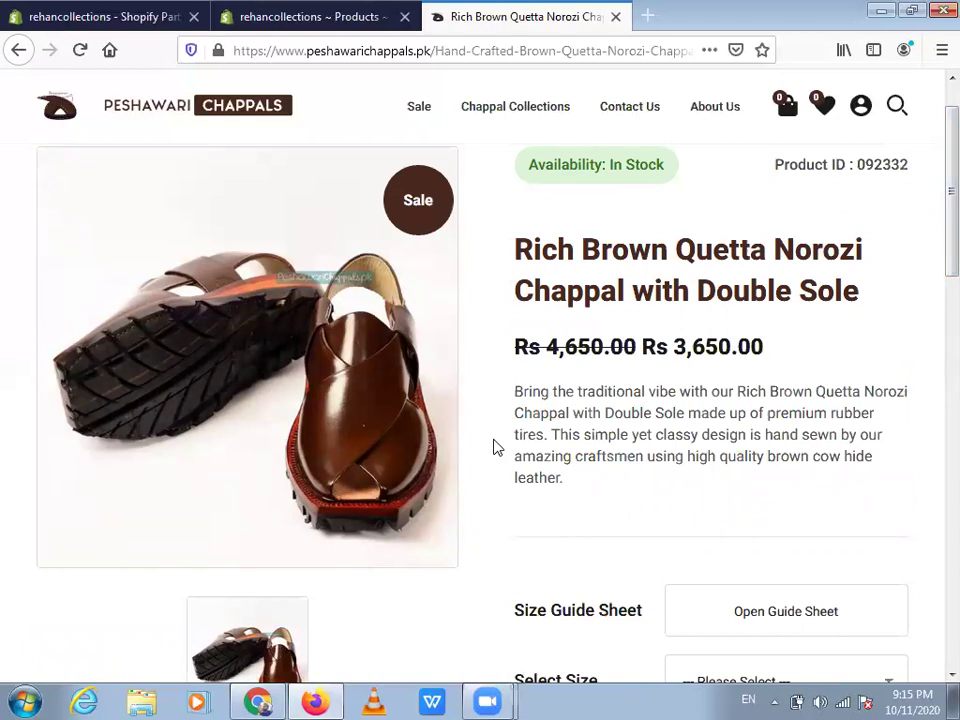
left_click(321, 10)
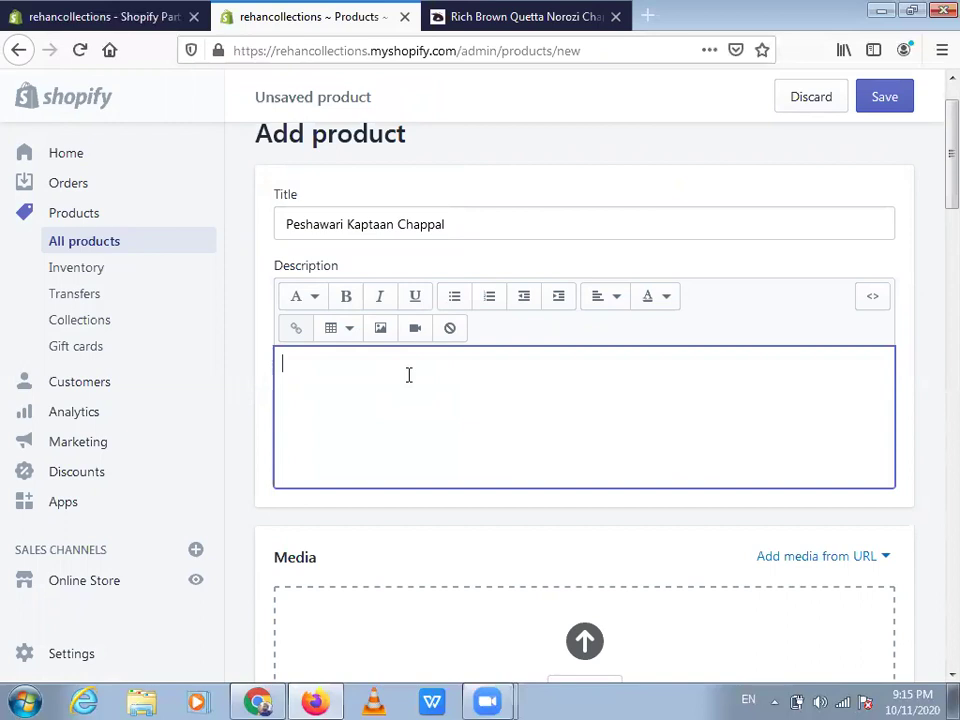
Write the description lines Hand Stitched, High Quality and Guaranteed.
type("Hand Stitched")
key("Return")
type("High")
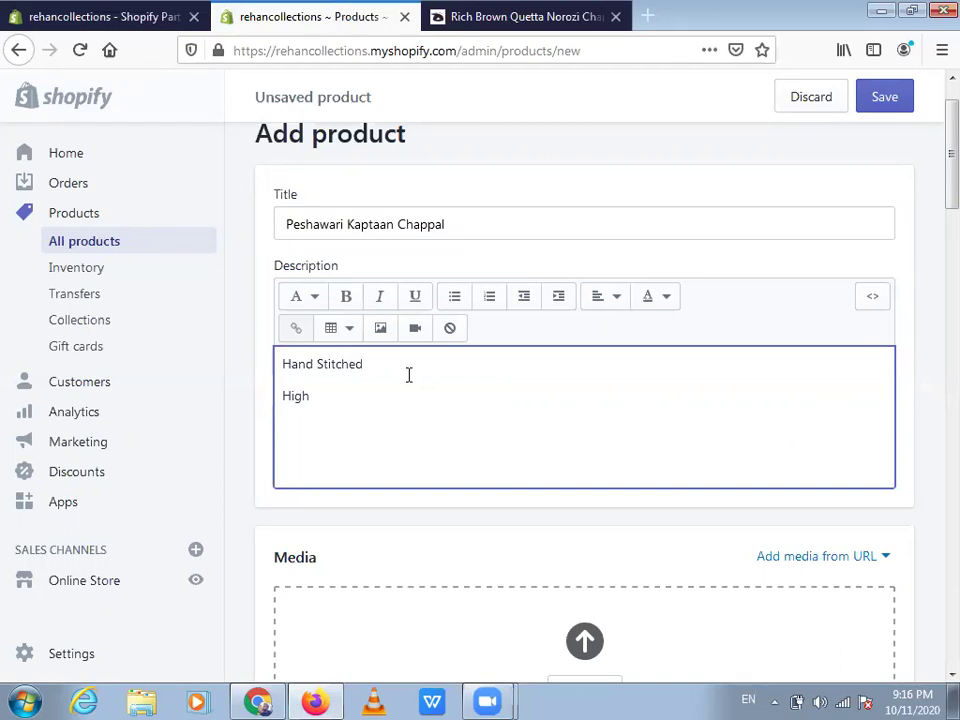
type(" Quality")
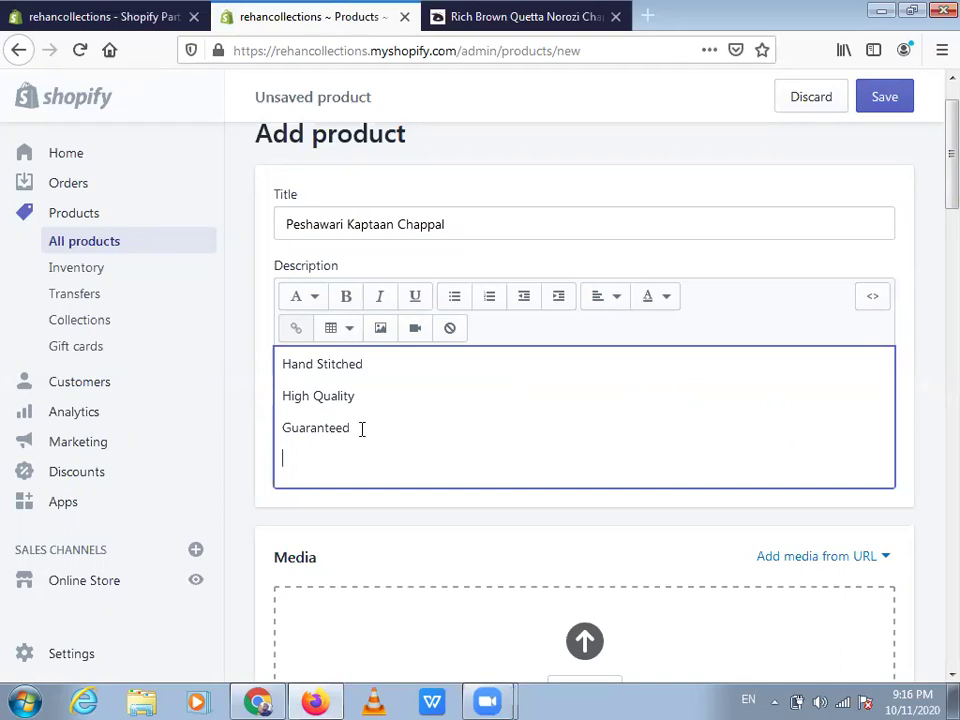
key("Return")
Make the three description lines bold, underlined and bulleted.
left_click_drag(356, 427, 264, 335)
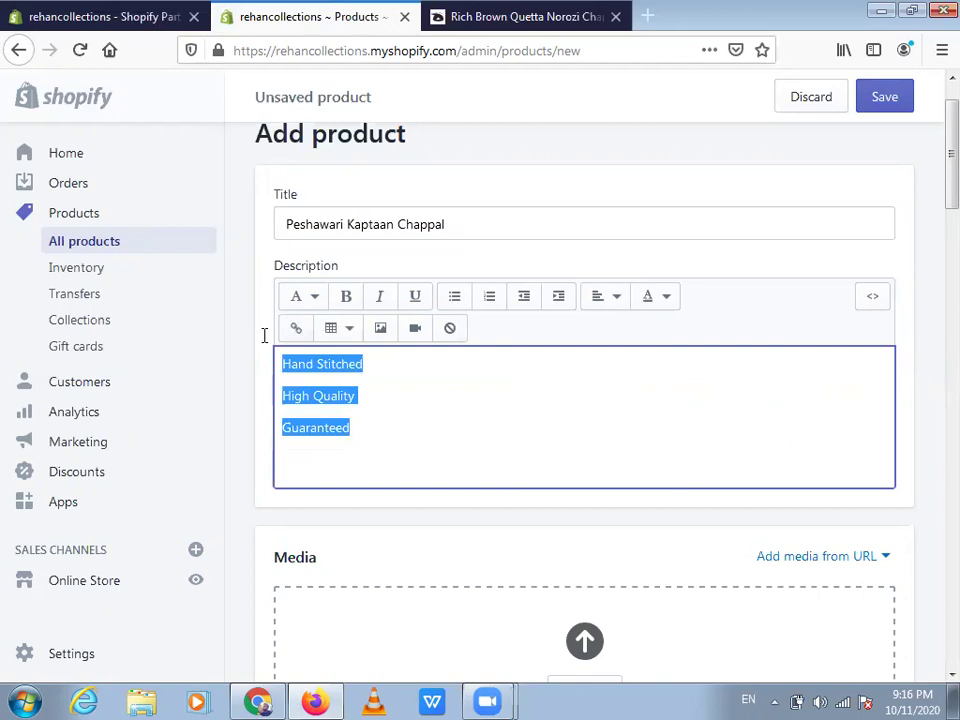
left_click(346, 302)
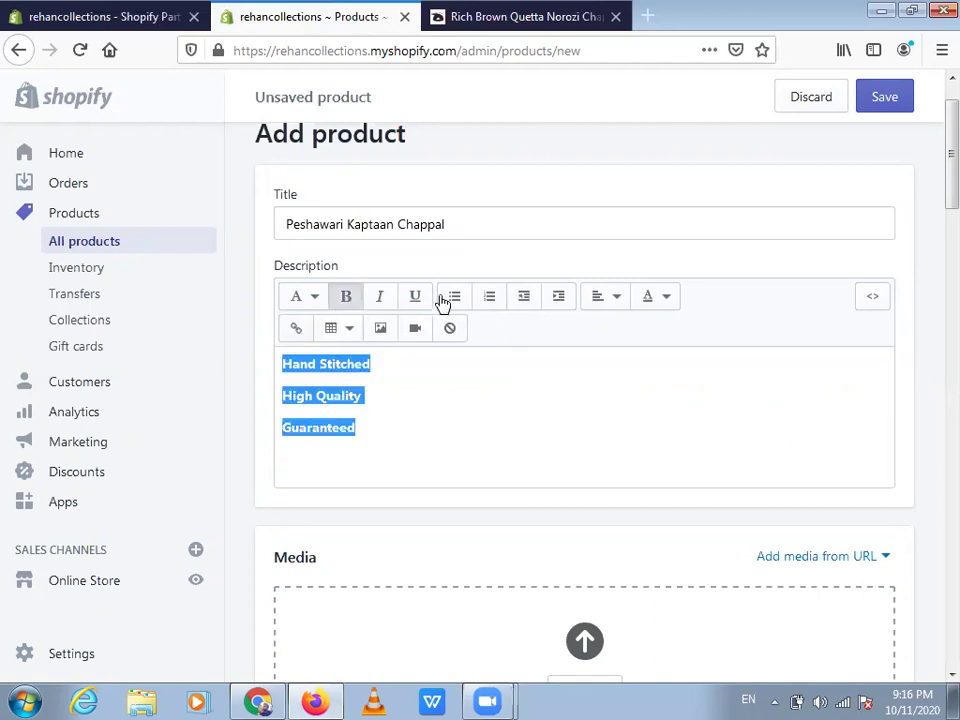
left_click(453, 300)
left_click(424, 302)
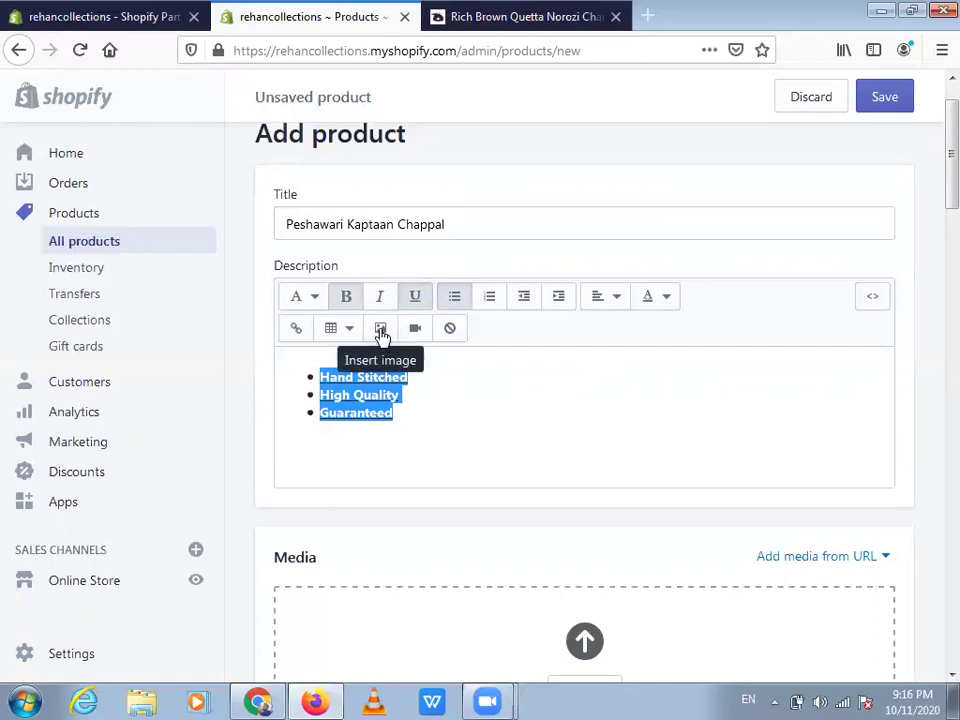
left_click(440, 425)
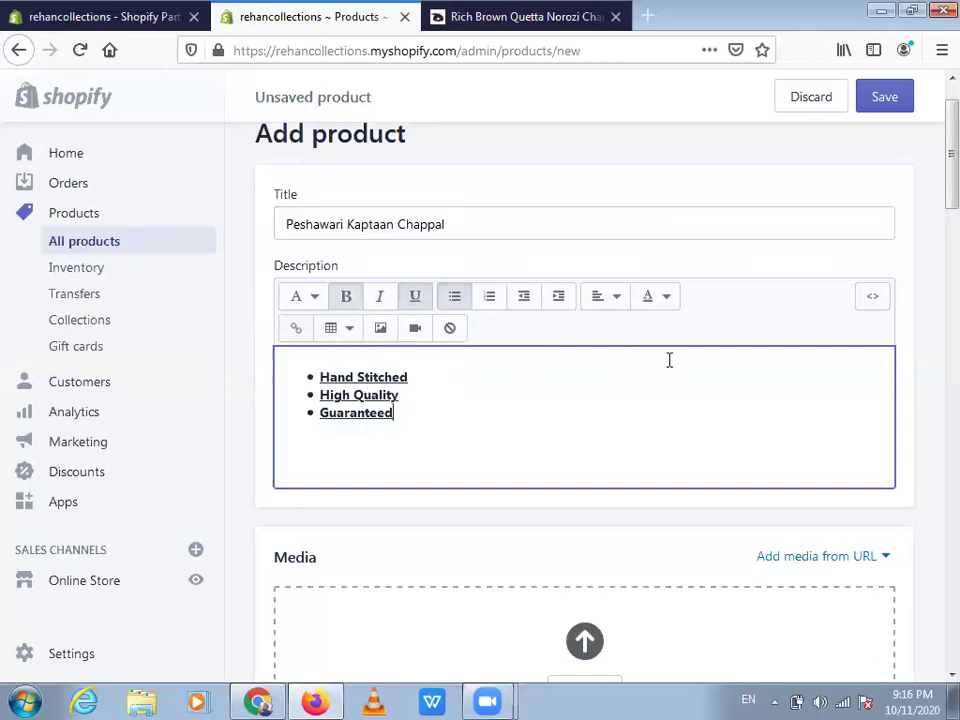
scroll(934, 218, "down", 3)
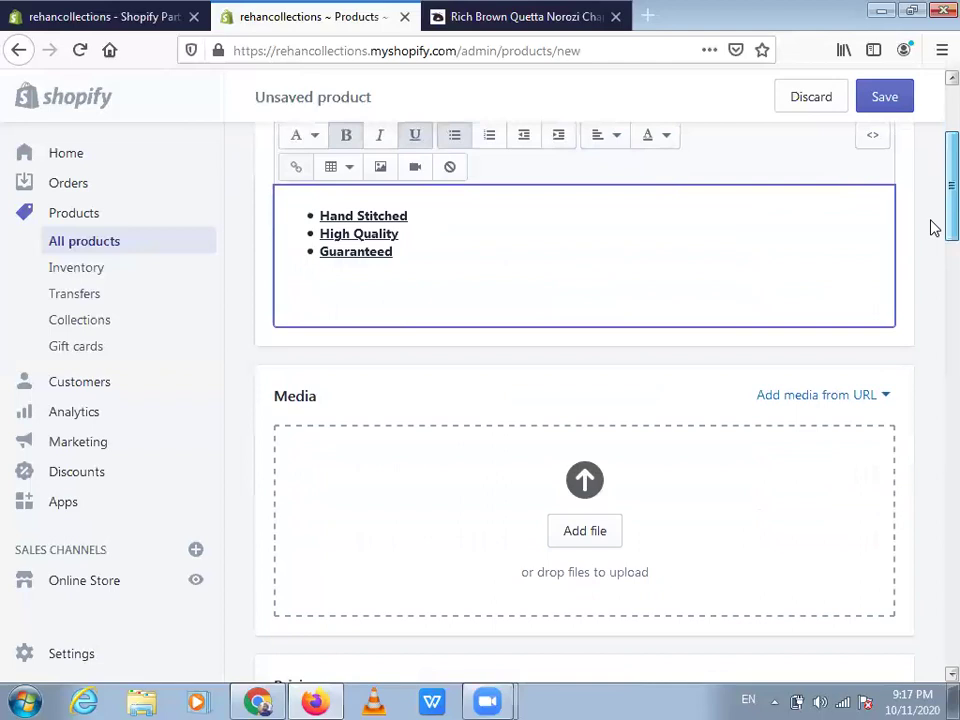
scroll(934, 235, "down", 1)
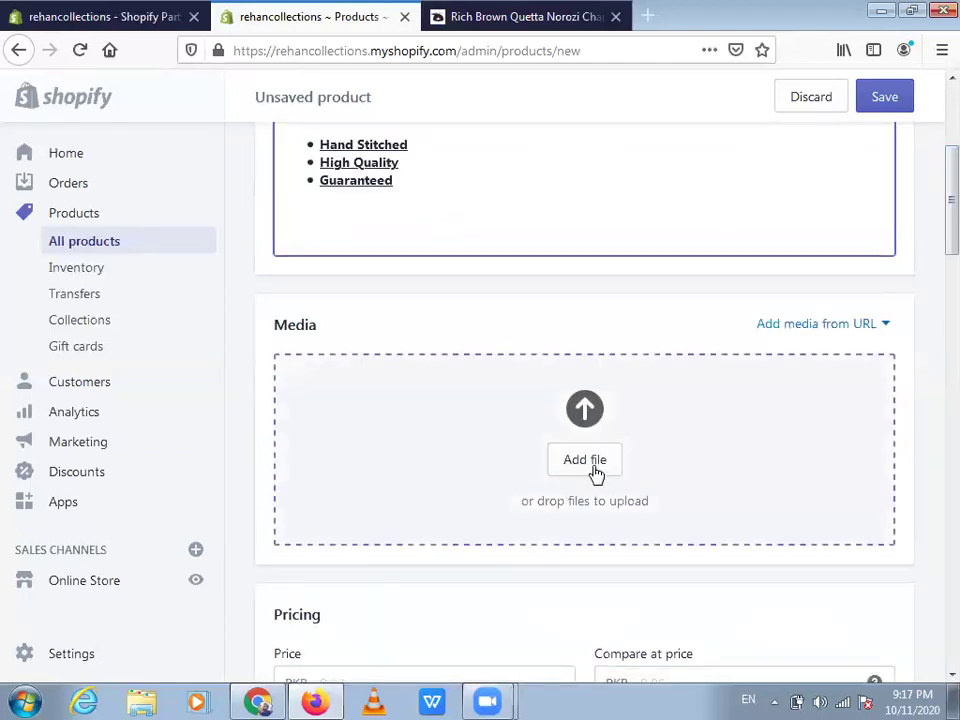
left_click(577, 481)
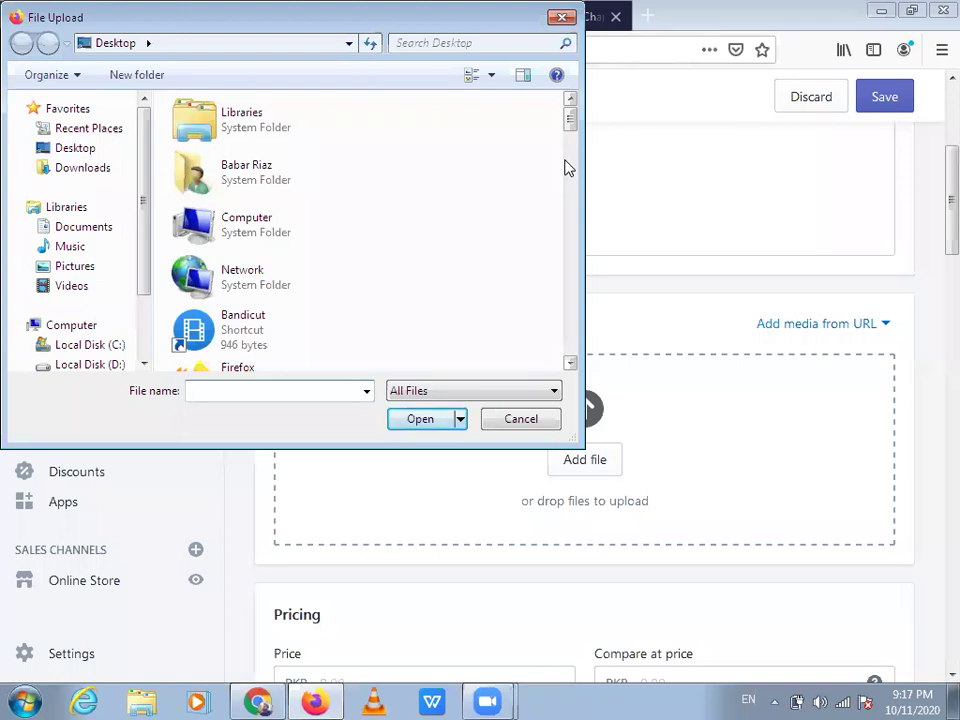
left_click(111, 170)
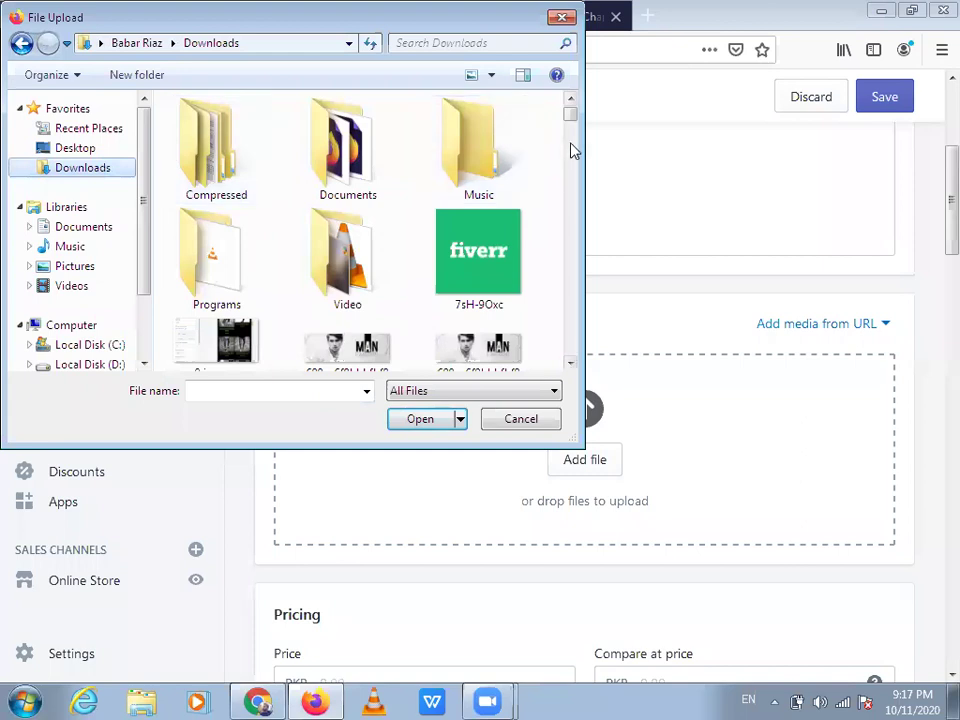
mouse_move(570, 116)
left_mouse_down()
mouse_move(570, 380)
mouse_move(567, 101)
left_mouse_up()
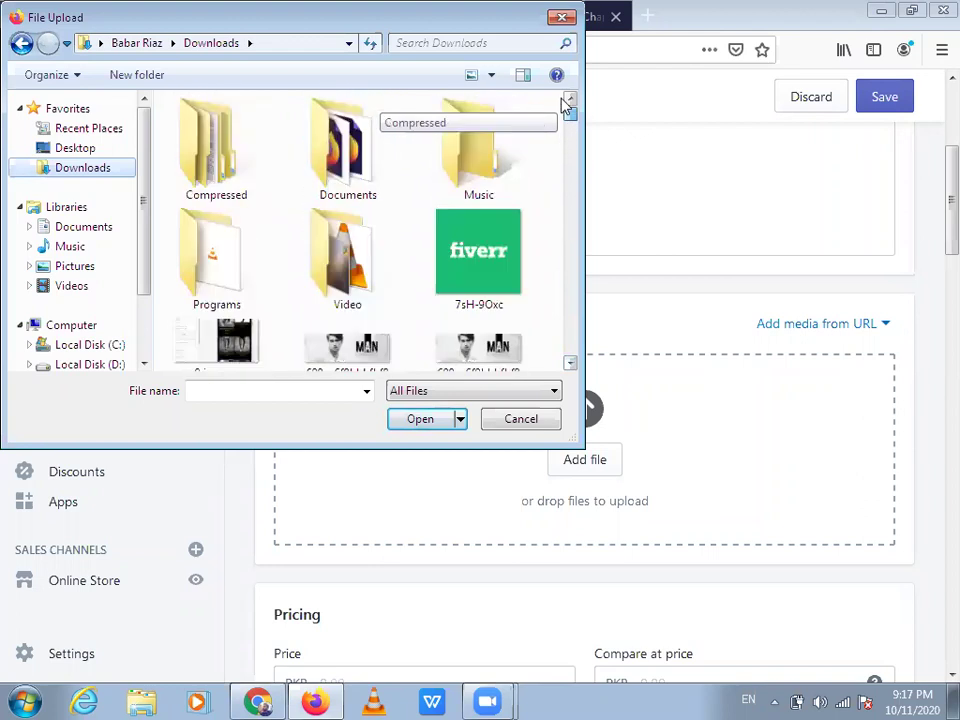
left_click(72, 147)
left_click_drag(575, 118, 580, 342)
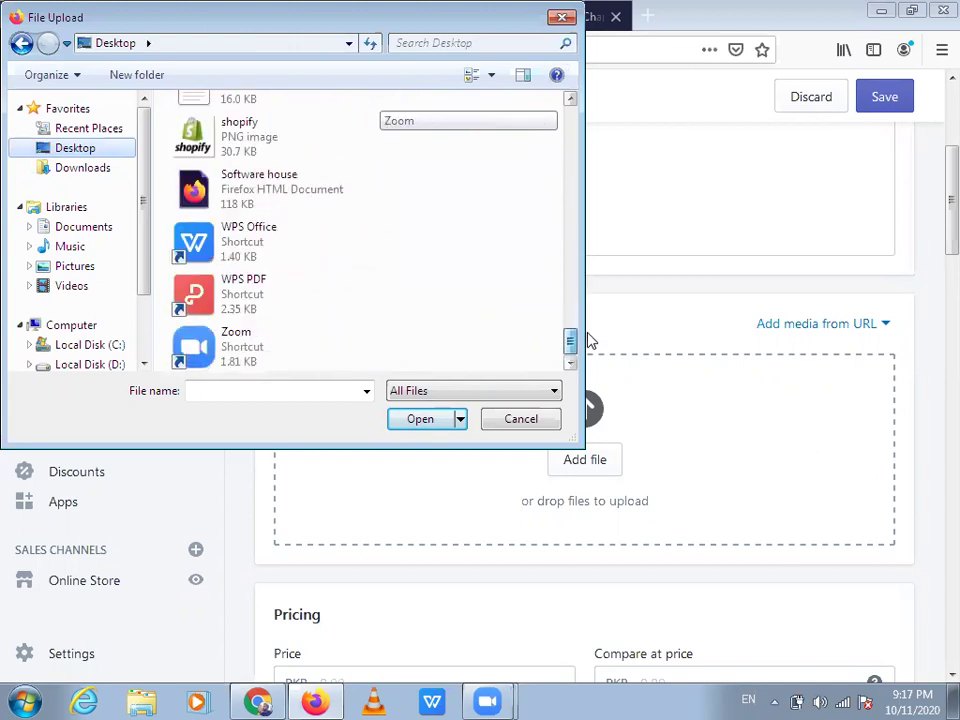
left_click(561, 17)
Open the Peshawari Chappal collection from the store's Chappal Collections menu.
left_click(537, 17)
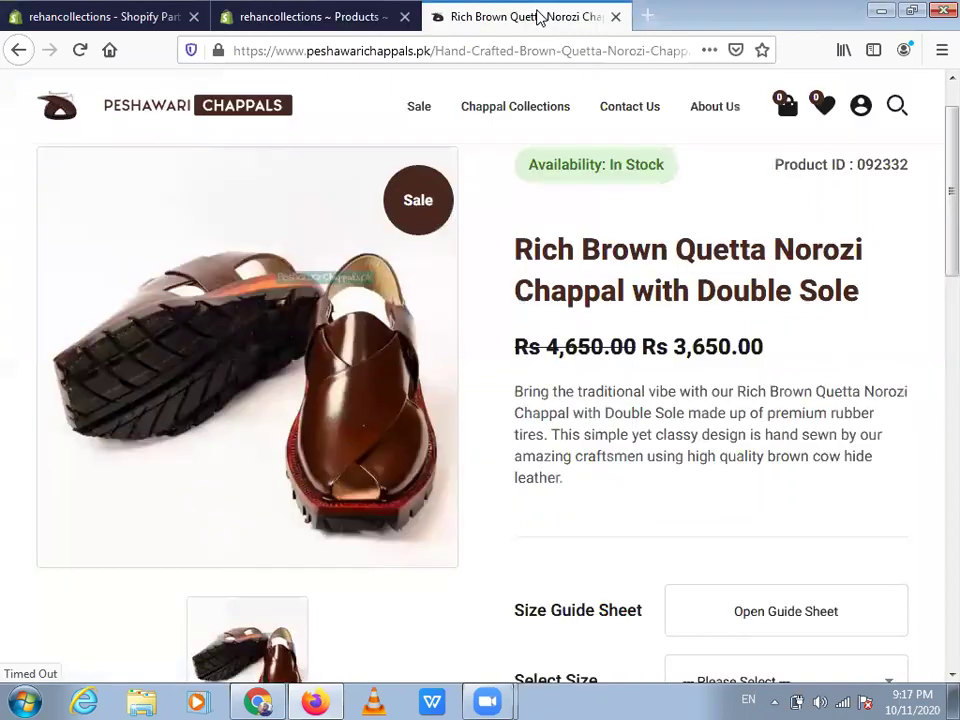
mouse_move(515, 106)
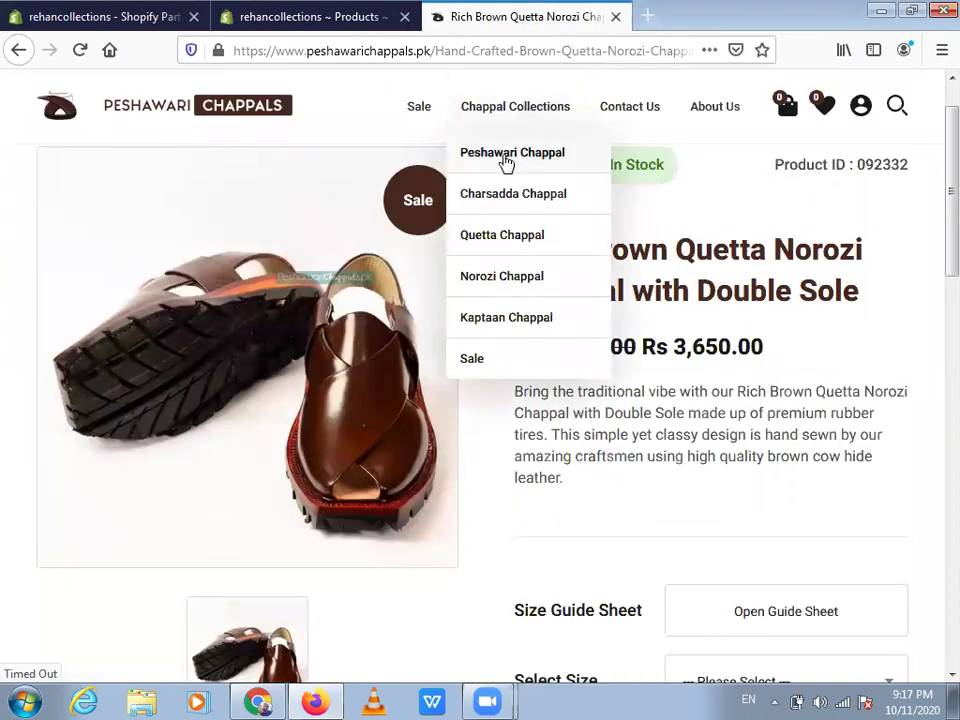
left_click(505, 158)
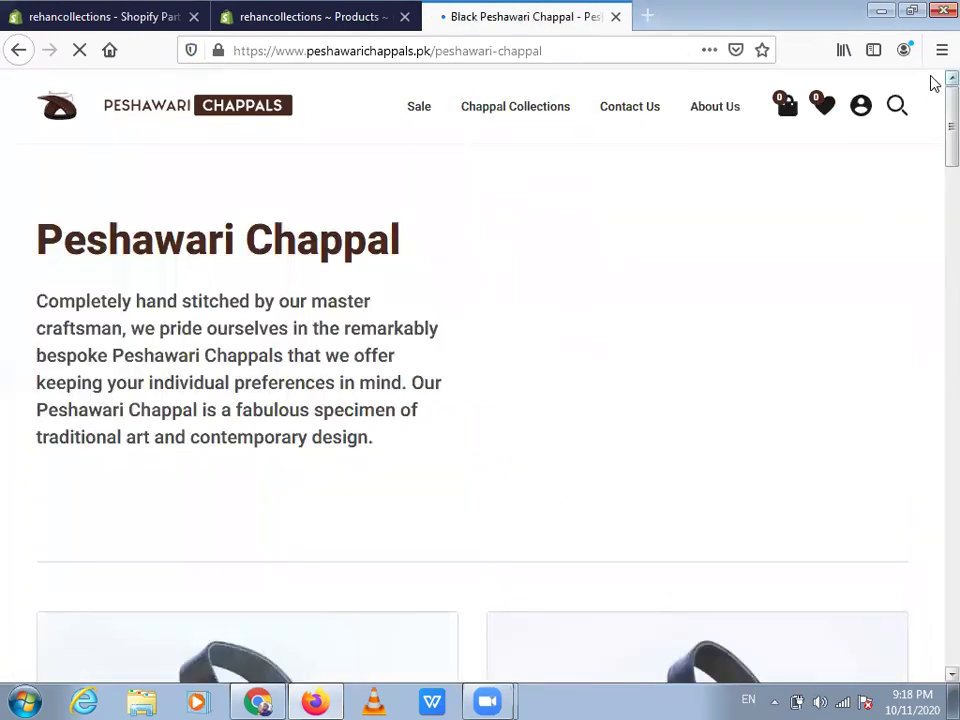
scroll(932, 185, "down", 5)
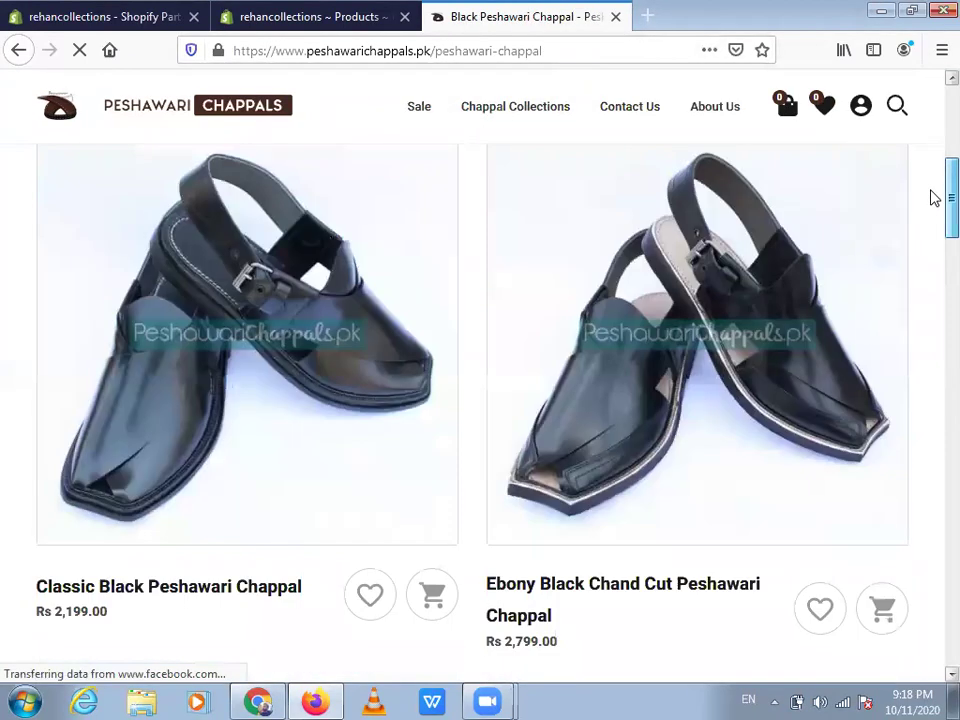
left_click(531, 51)
Search Google for 'kaptaan chappal' and open the brown CS-082 image result.
type("google.com/")
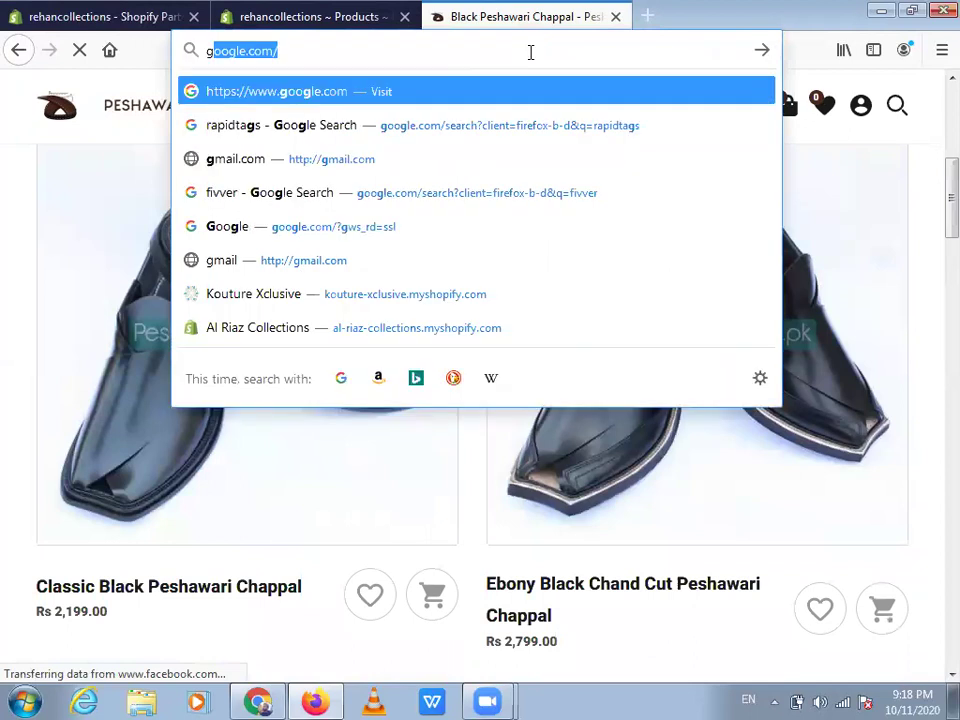
key("Return")
type("ka")
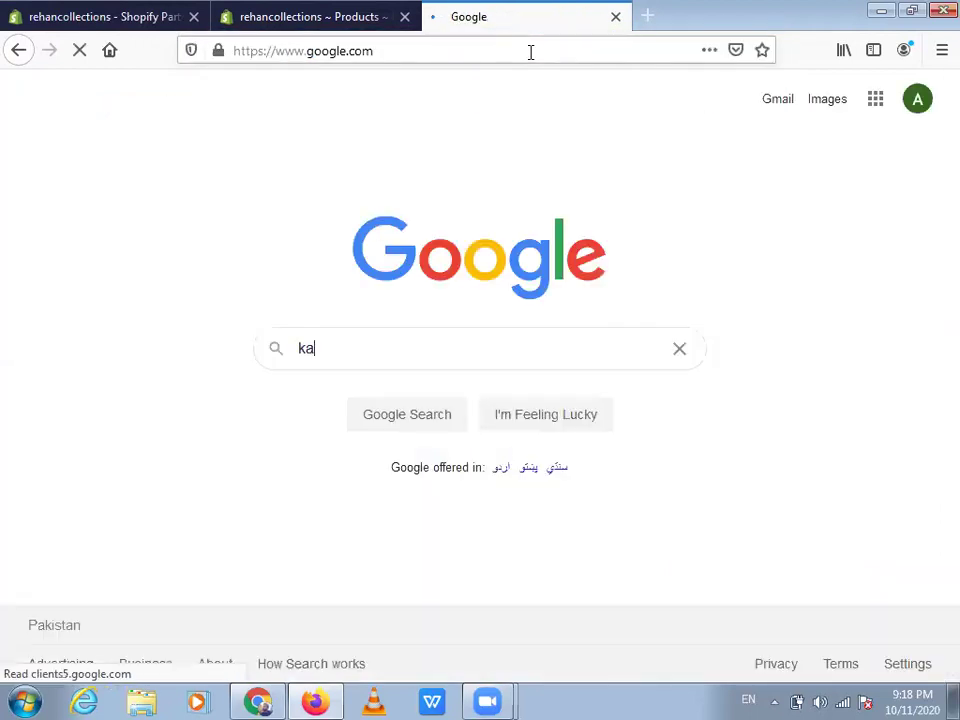
type("ptaan chappal")
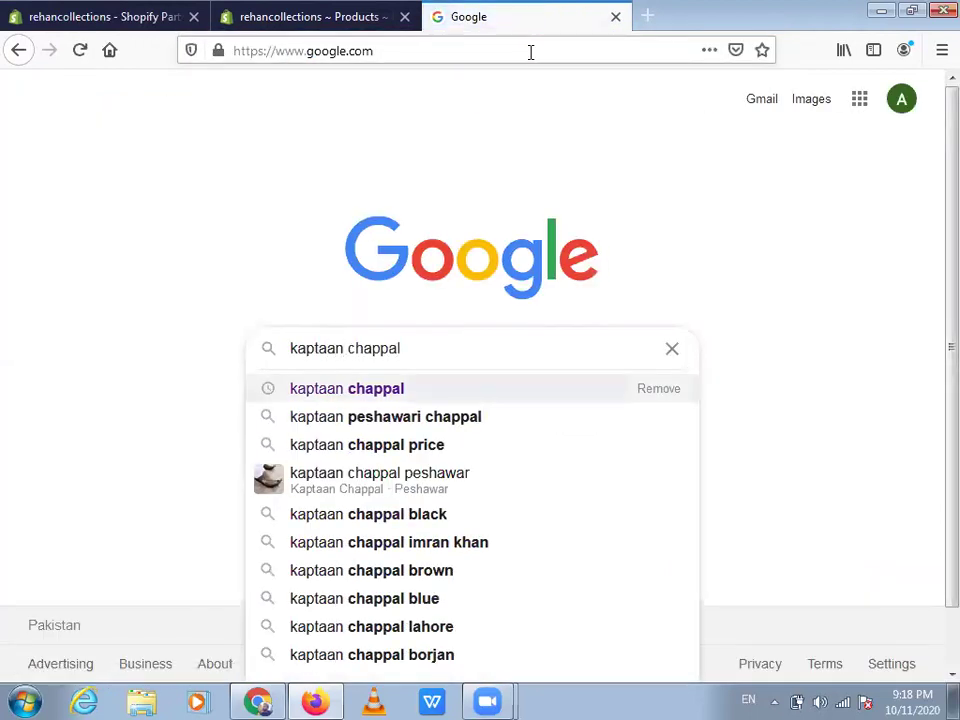
key("Return")
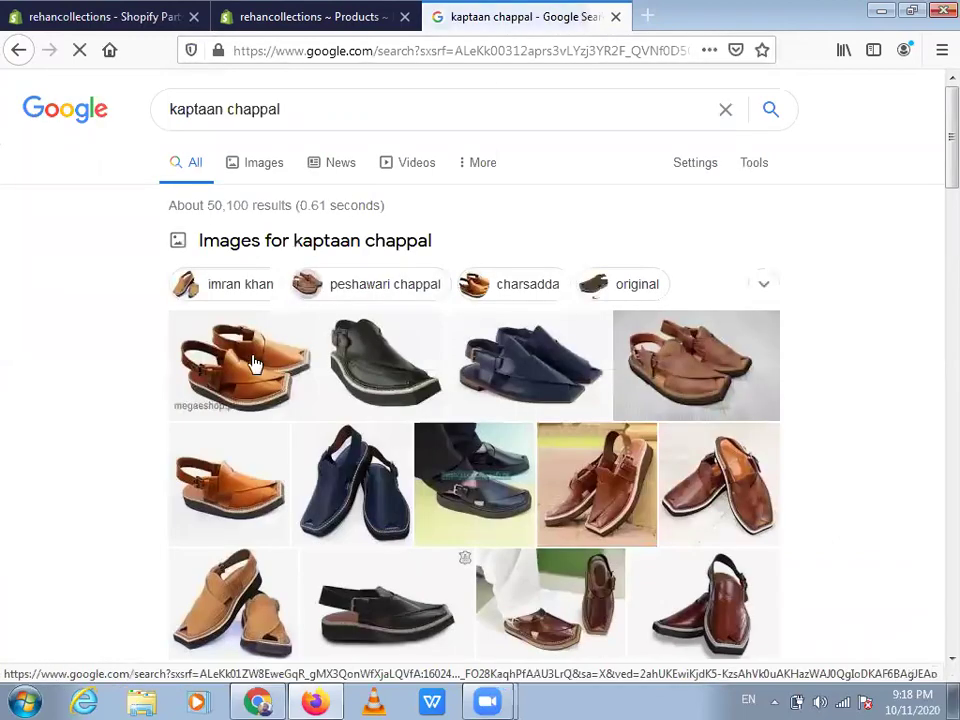
left_click(623, 491)
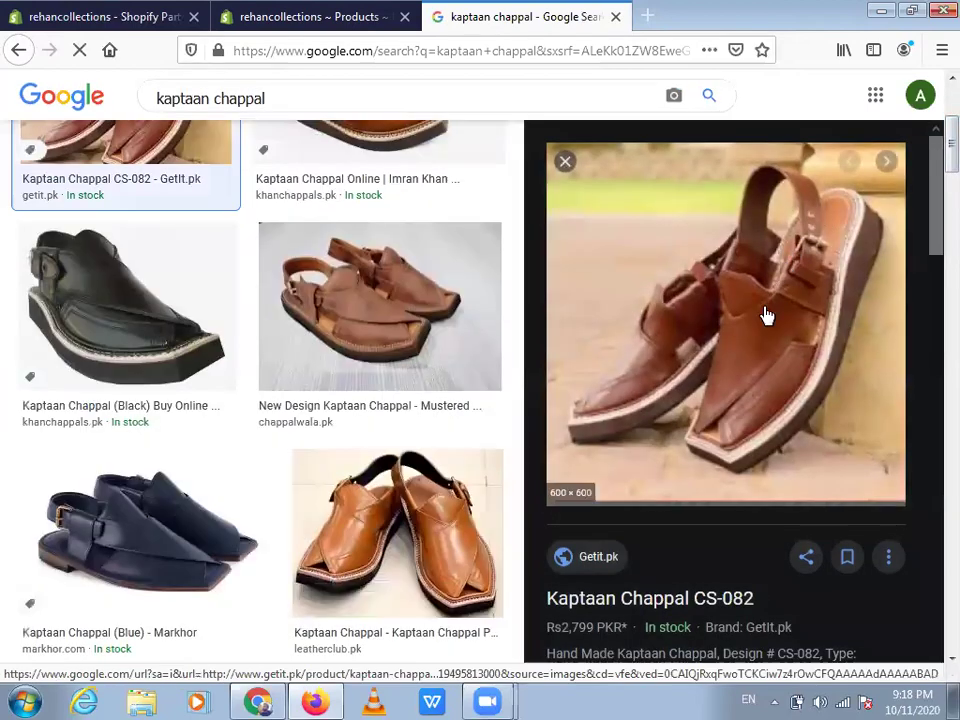
scroll(765, 316, "up", 2)
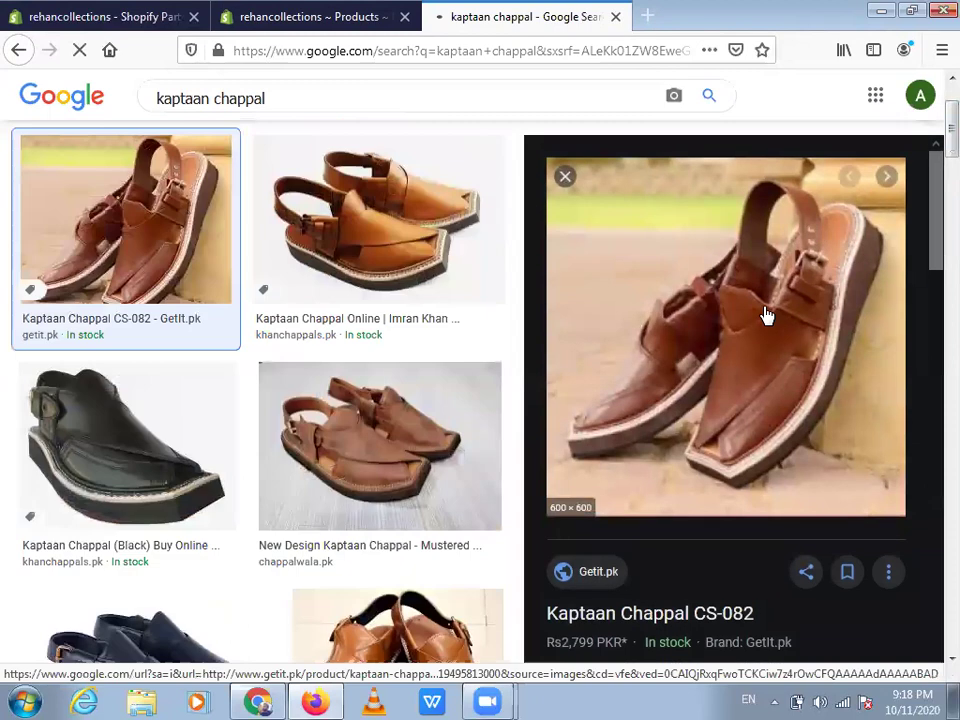
Save the image to the Desktop as 'kaptan chapl'.
right_click(714, 314)
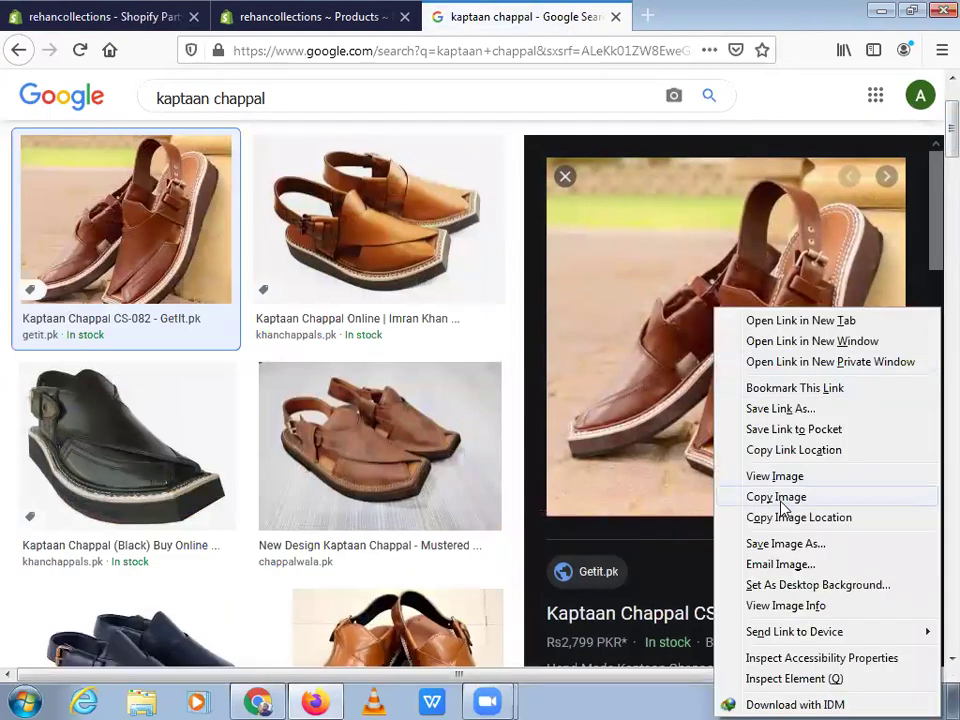
left_click(786, 544)
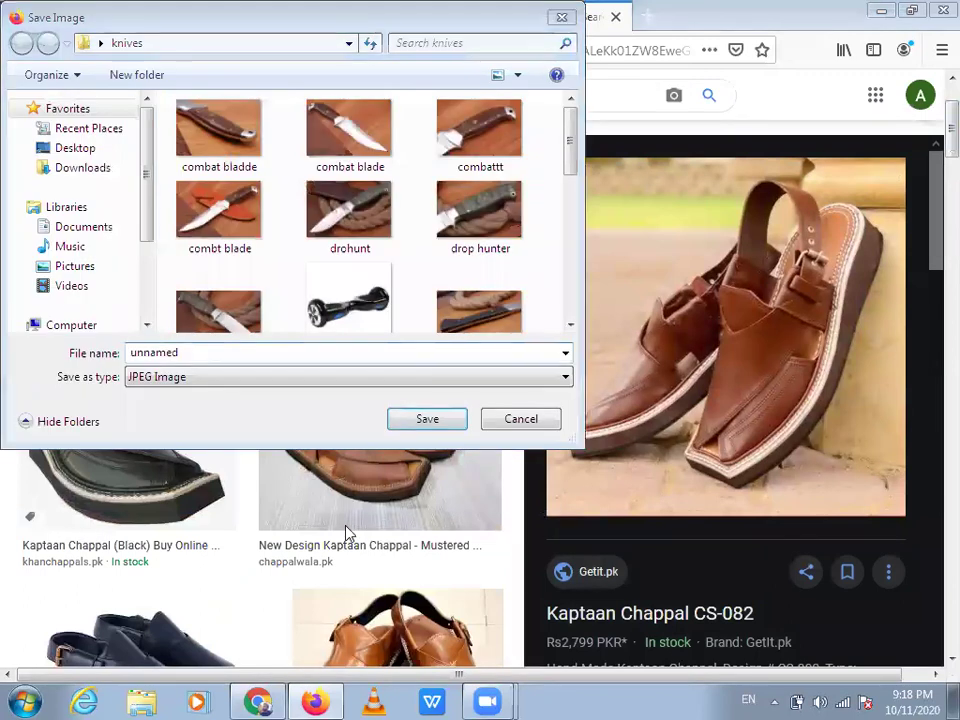
left_click(199, 348)
double_click(199, 350)
type("kapt")
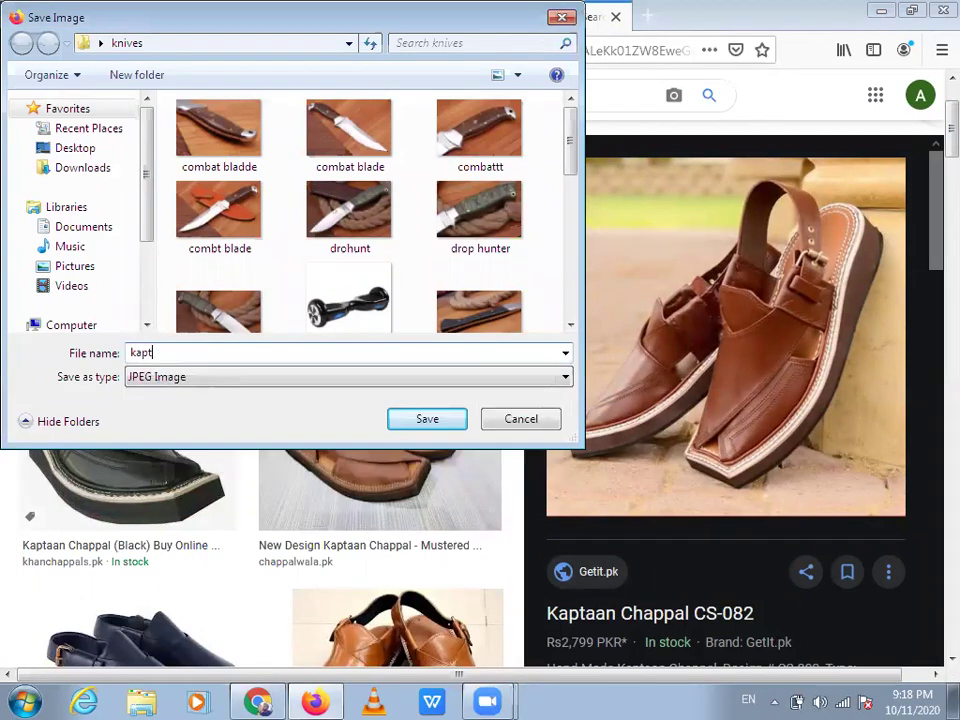
type("an chapl")
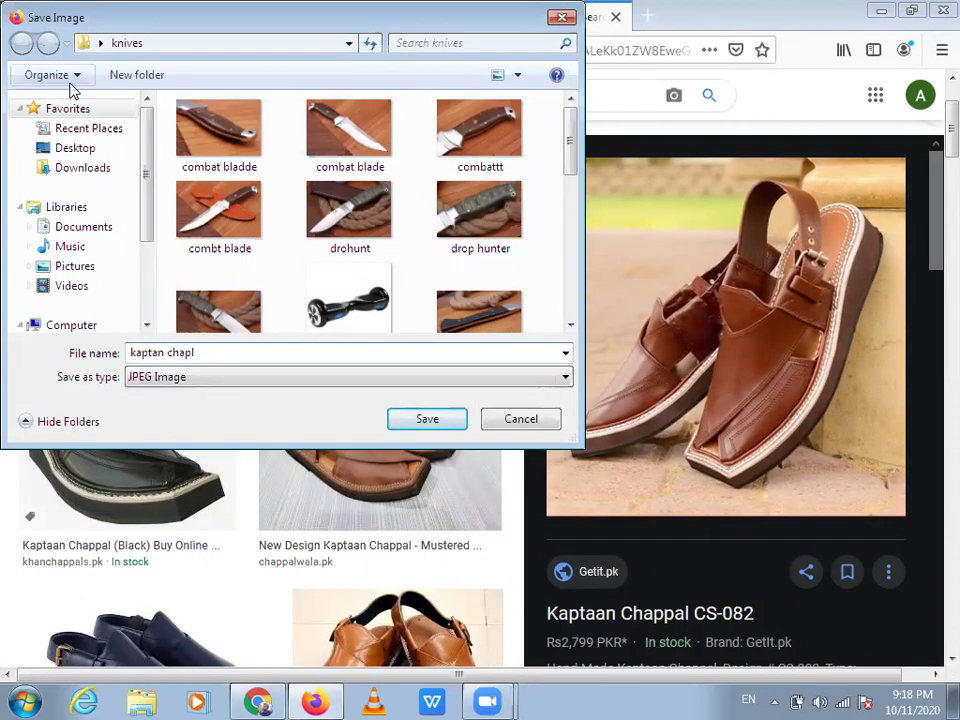
left_click(78, 148)
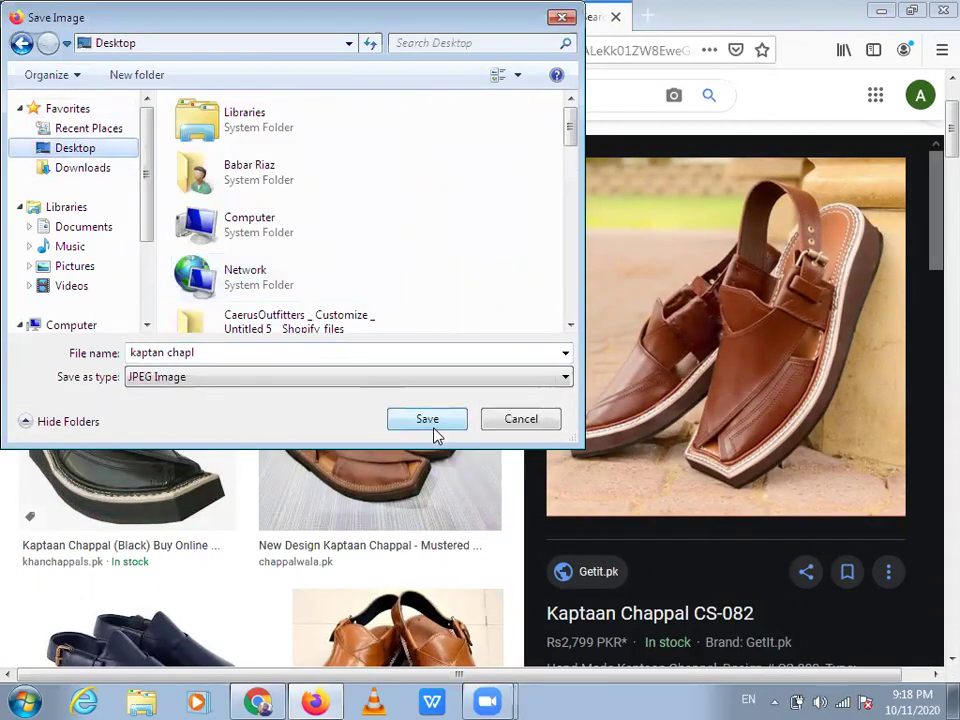
left_click(435, 432)
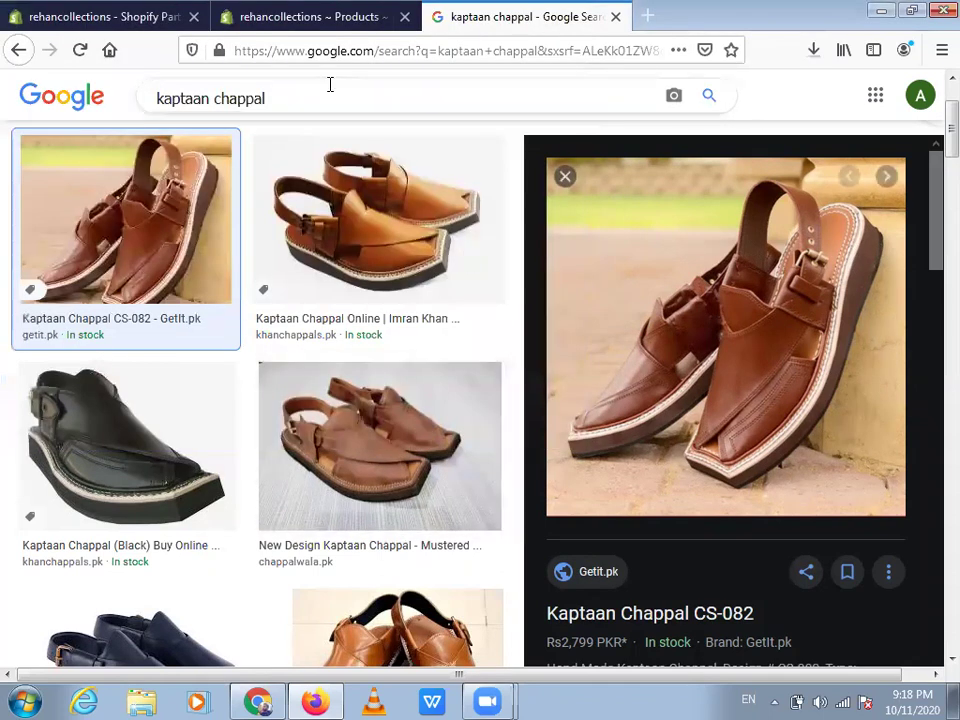
Upload kaptan chapl.jpg as the Shopify product's media image.
left_click(228, 12)
left_click(574, 436)
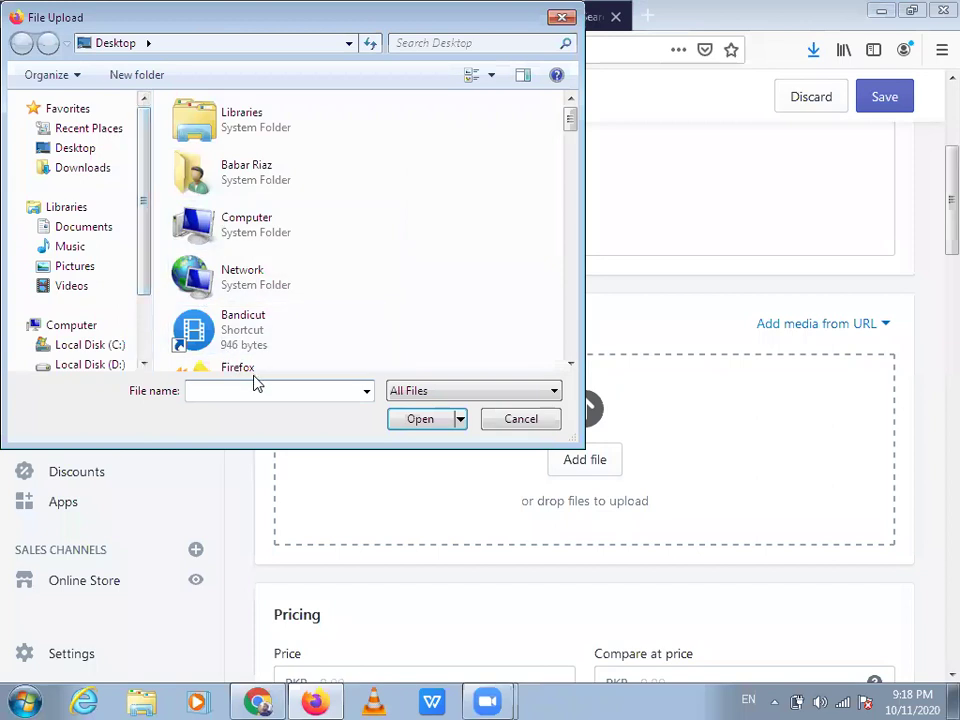
type("k")
key("Down")
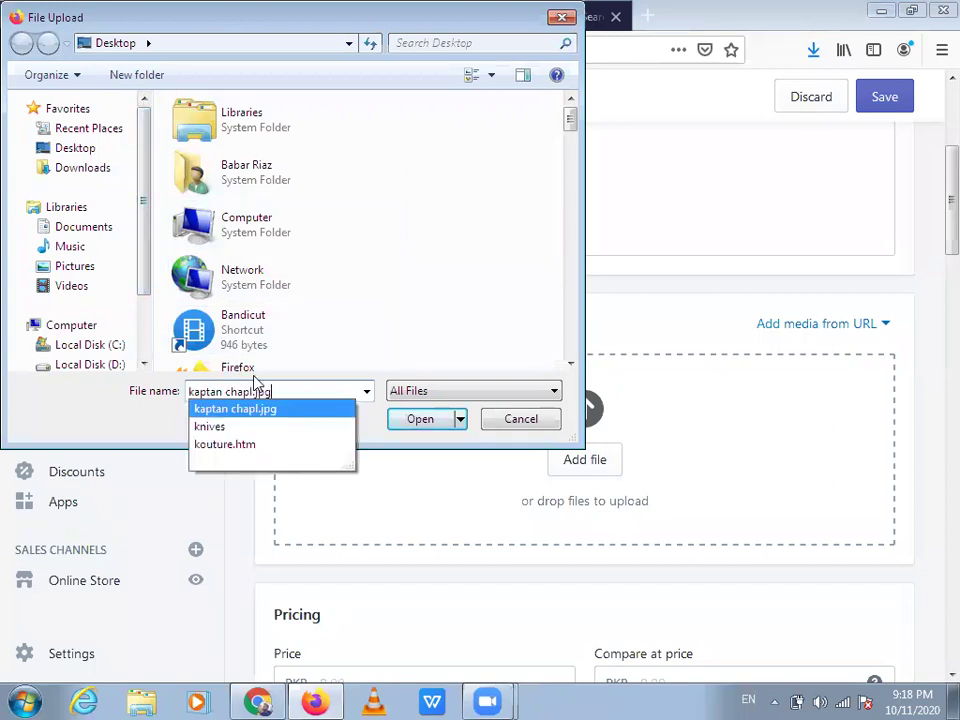
key("Return")
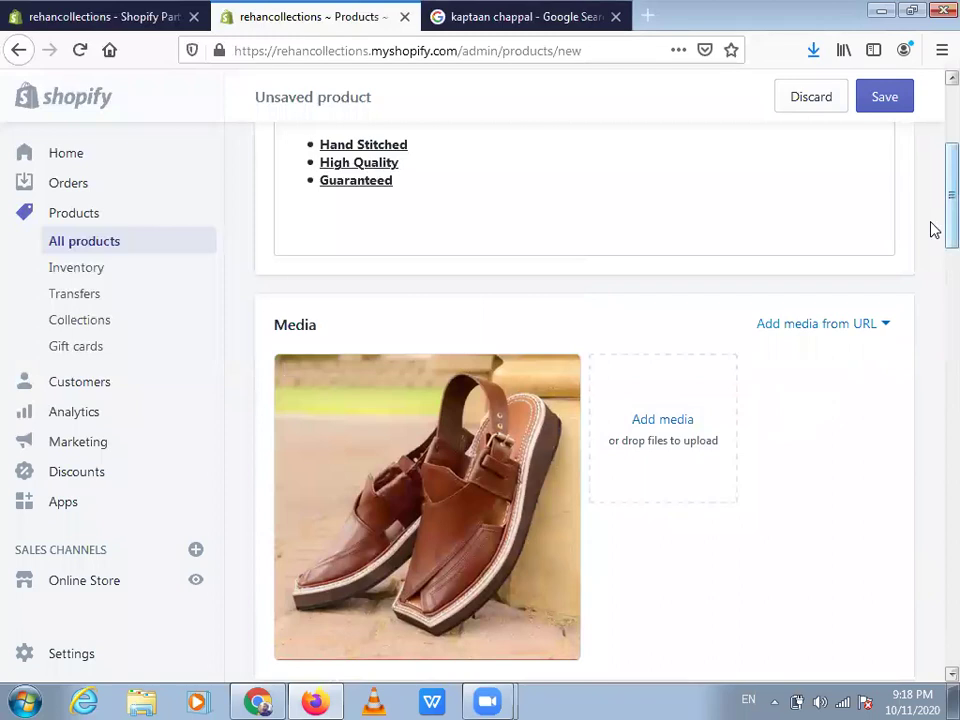
scroll(930, 229, "down", 3)
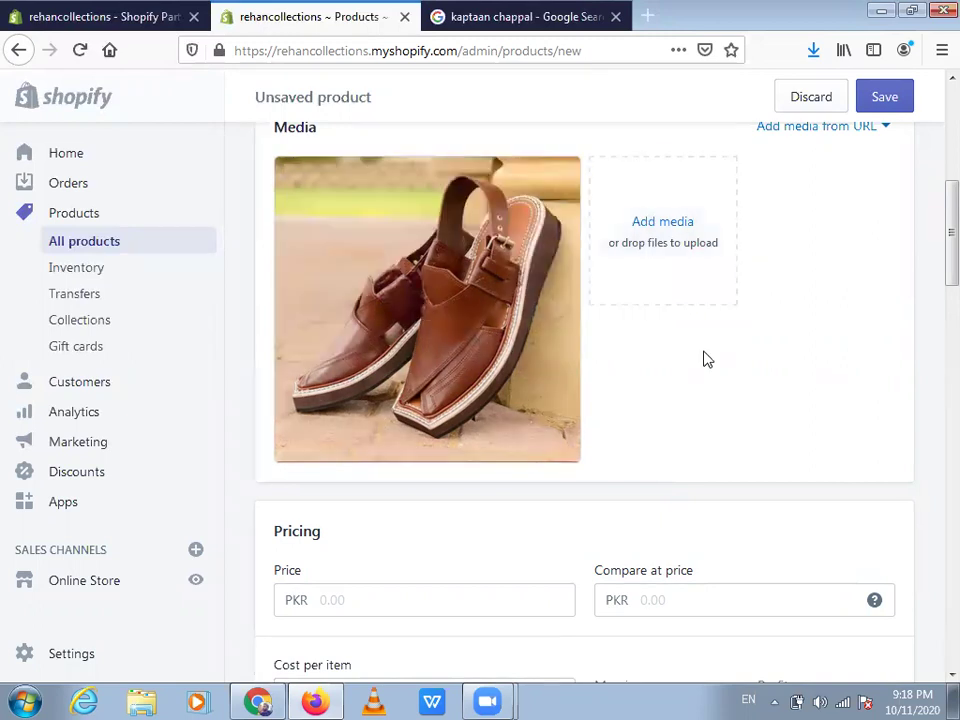
scroll(931, 252, "down", 2)
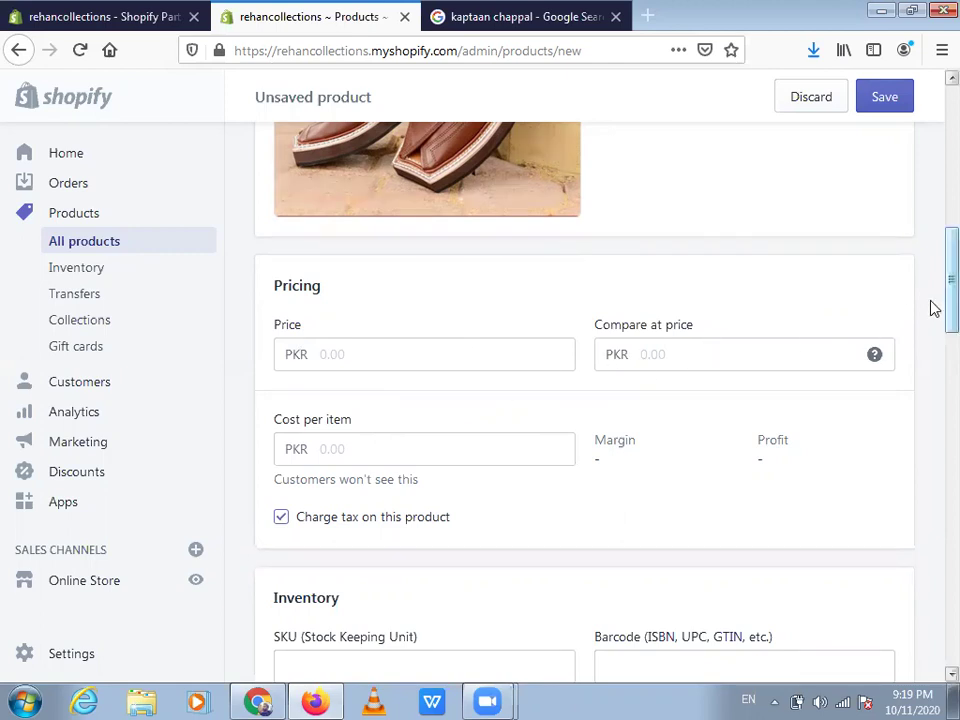
scroll(933, 310, "down", 1)
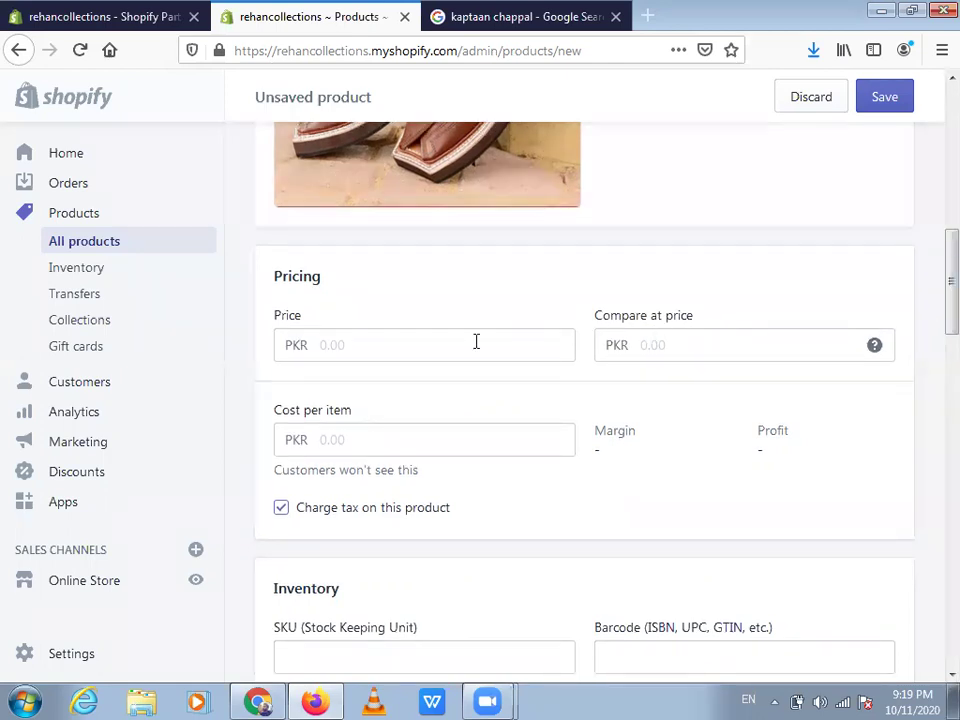
Enter price 2500, compare-at price 3000 and cost per item 2000, giving a 20% margin.
left_click(401, 343)
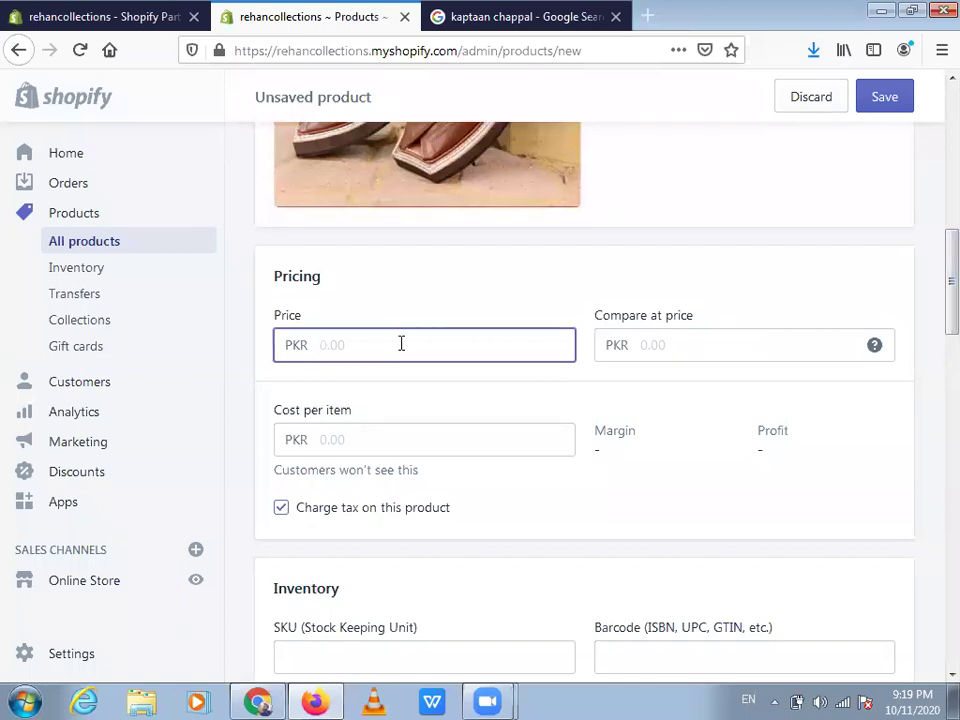
scroll(934, 270, "up", 3)
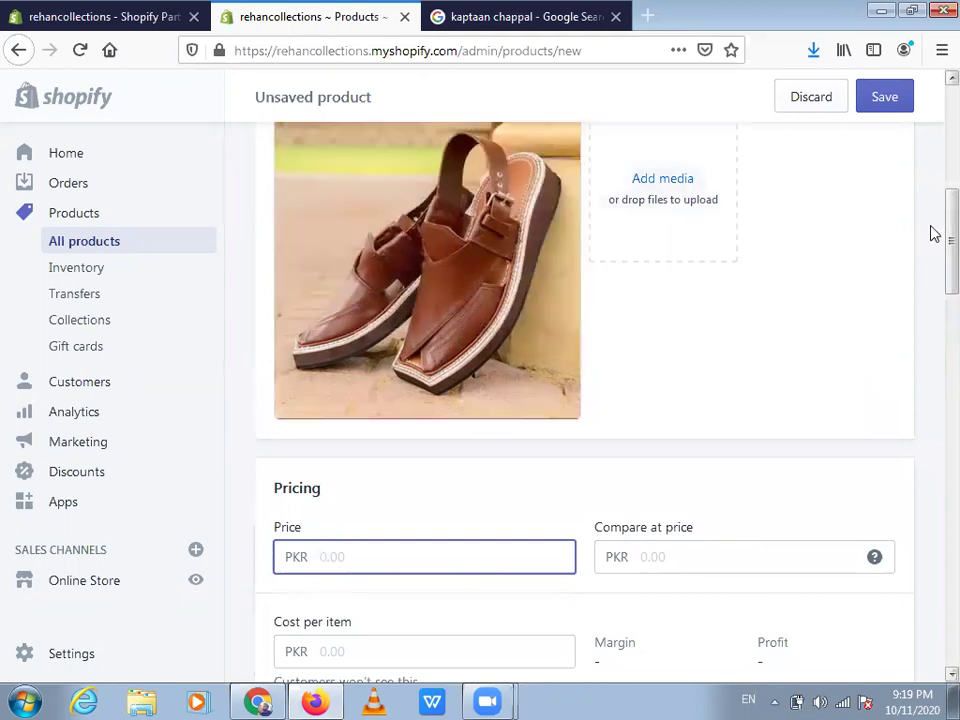
scroll(934, 250, "down", 2)
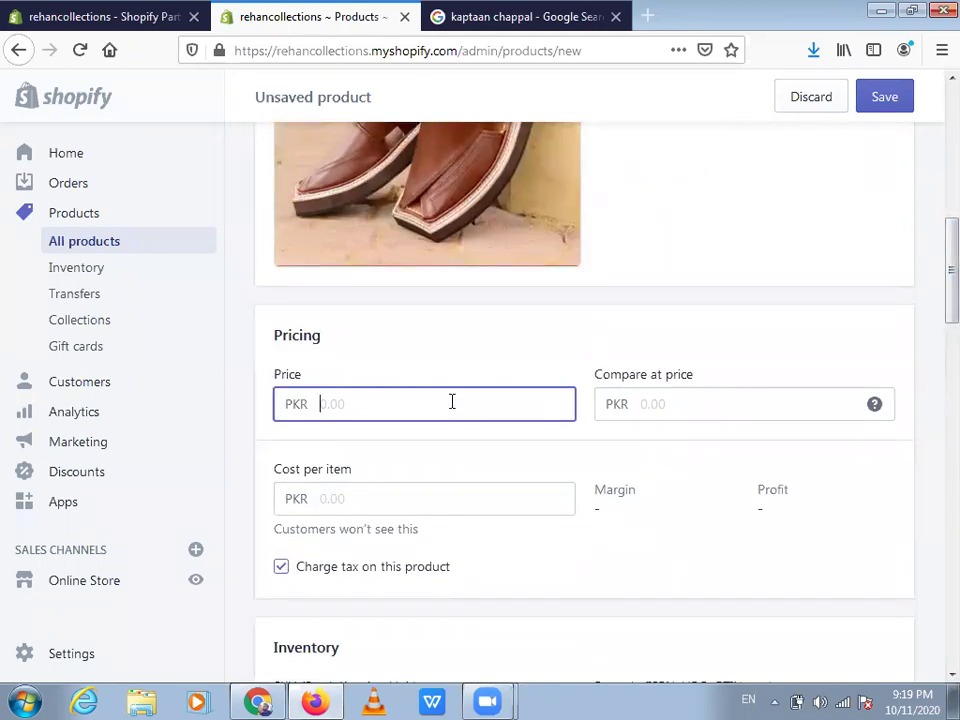
type("2500")
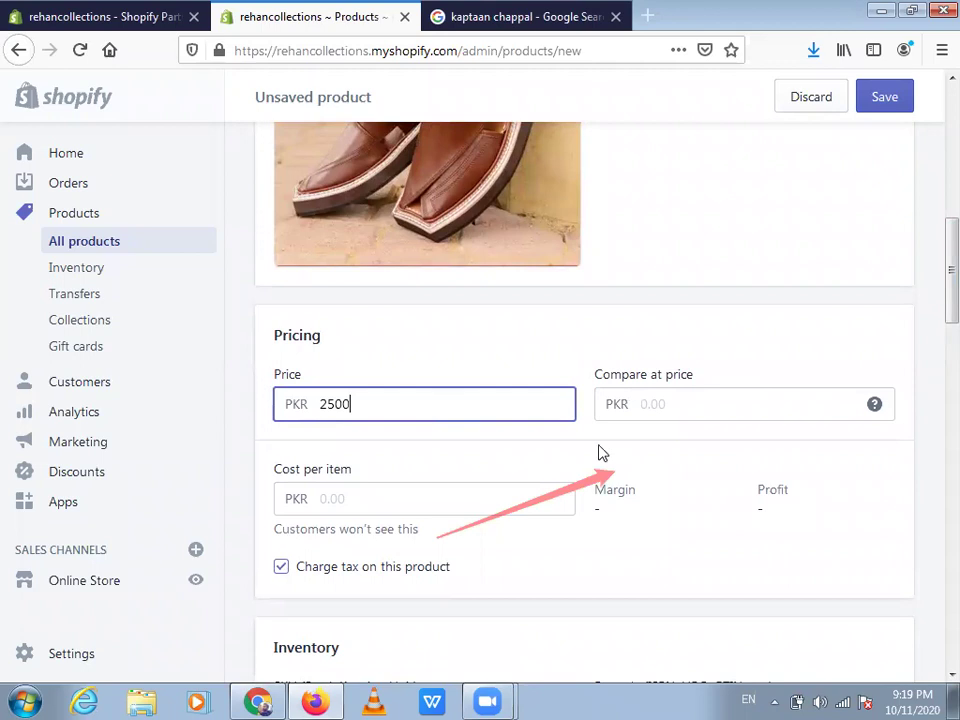
left_click(678, 402)
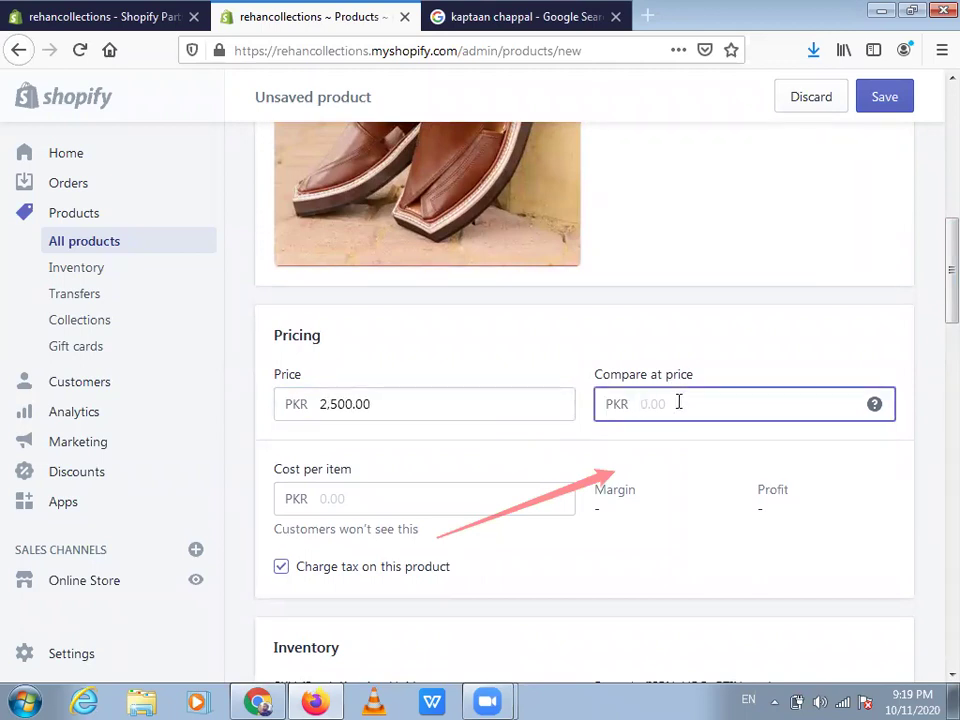
type("3000")
scroll(932, 315, "down", 2)
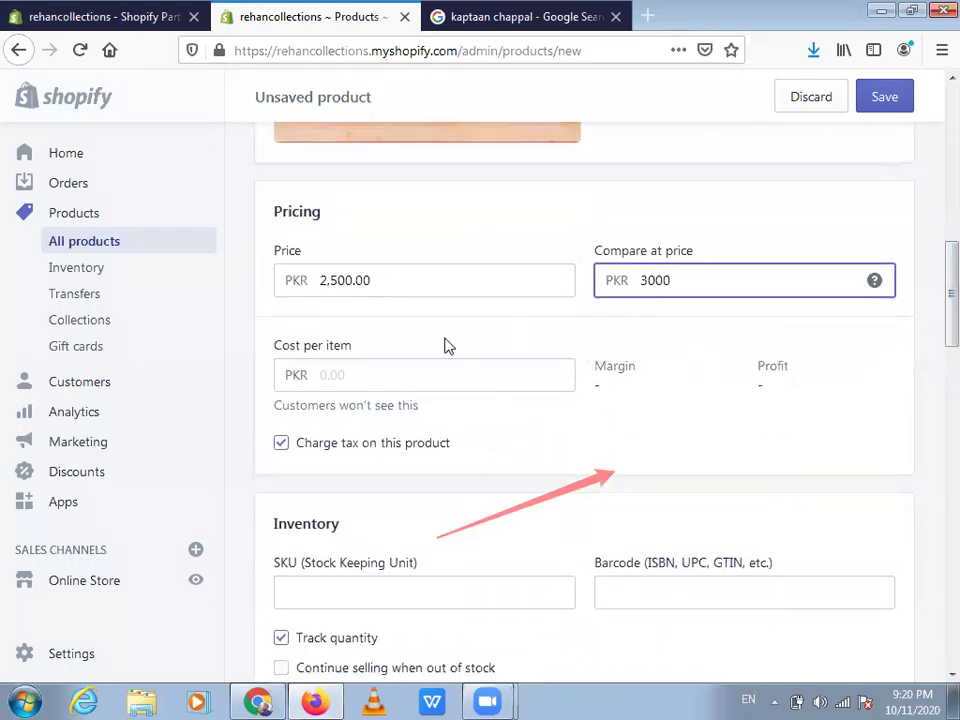
left_click(425, 370)
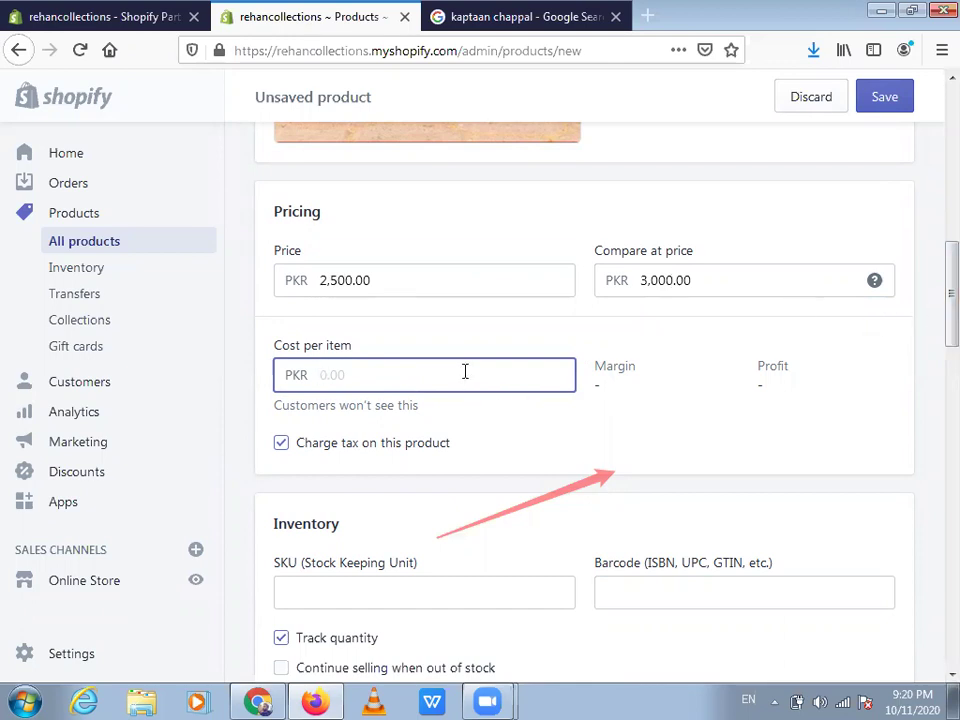
type("2000")
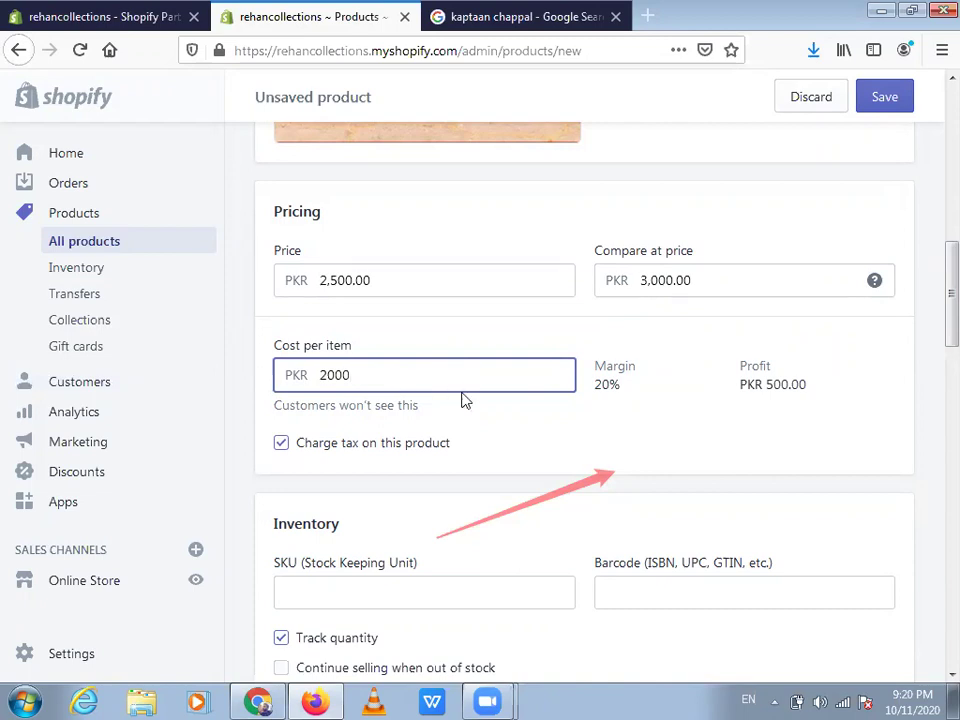
scroll(934, 303, "down", 1)
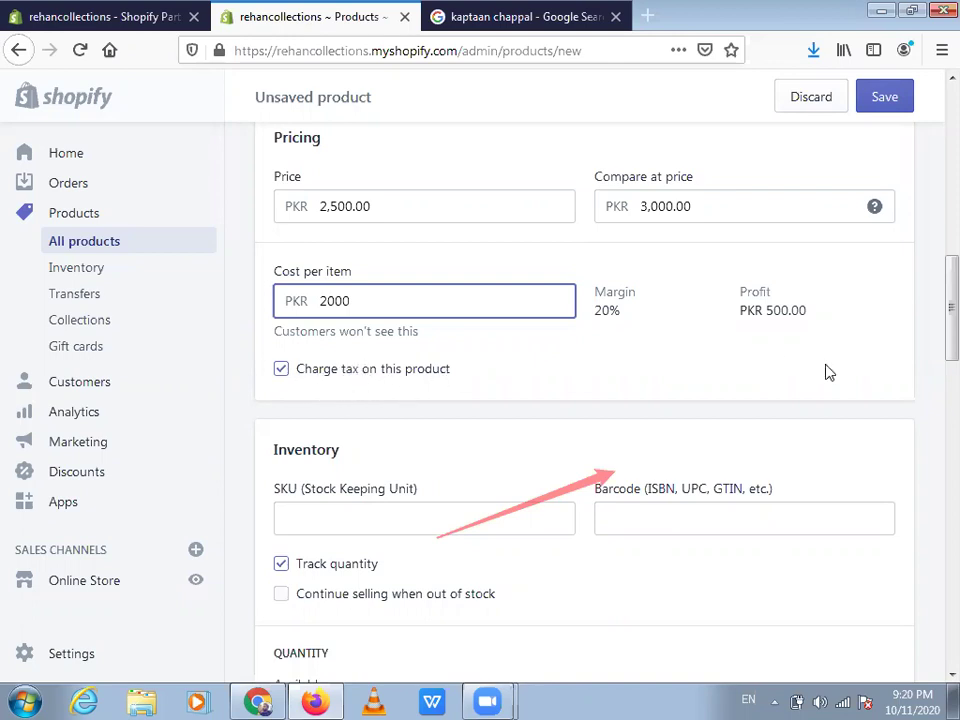
scroll(932, 340, "down", 5)
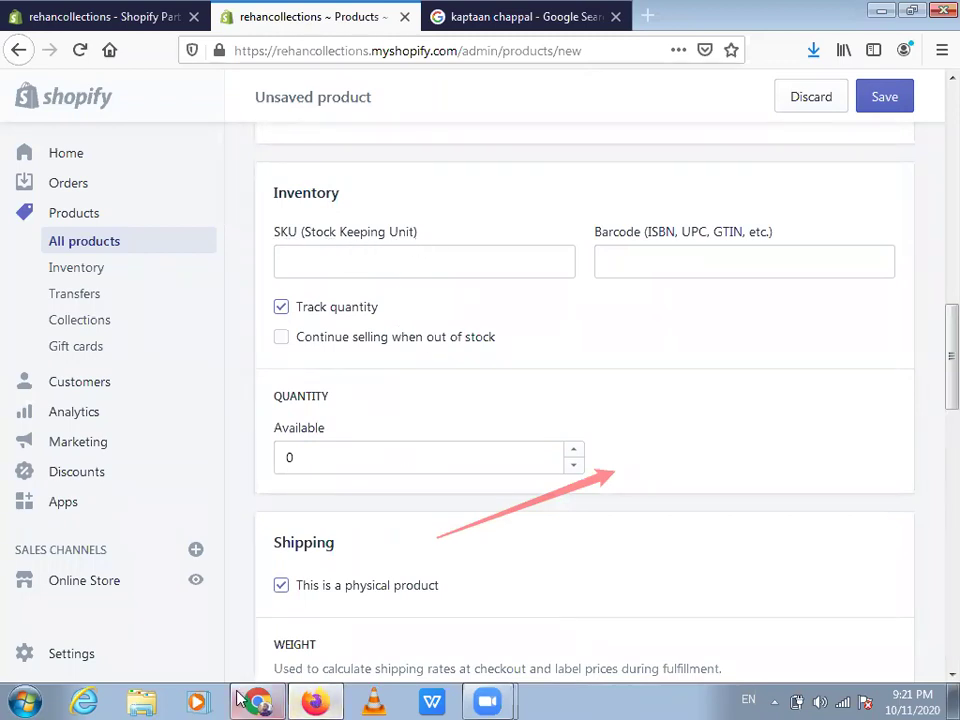
Enter PKCBR as the product's SKU.
mouse_move(287, 697)
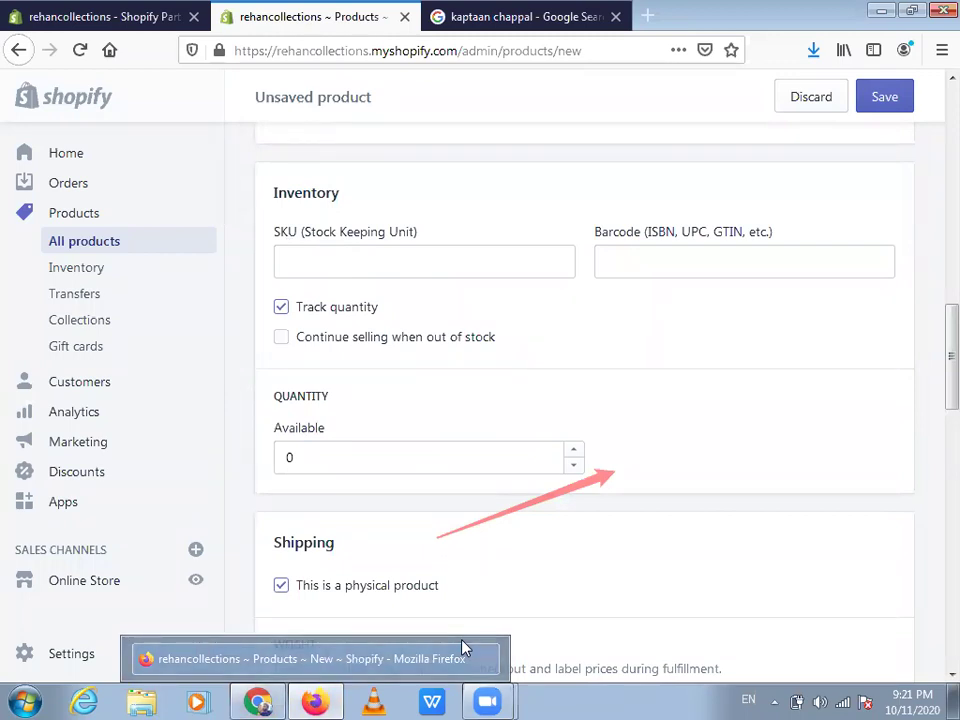
left_click(463, 648)
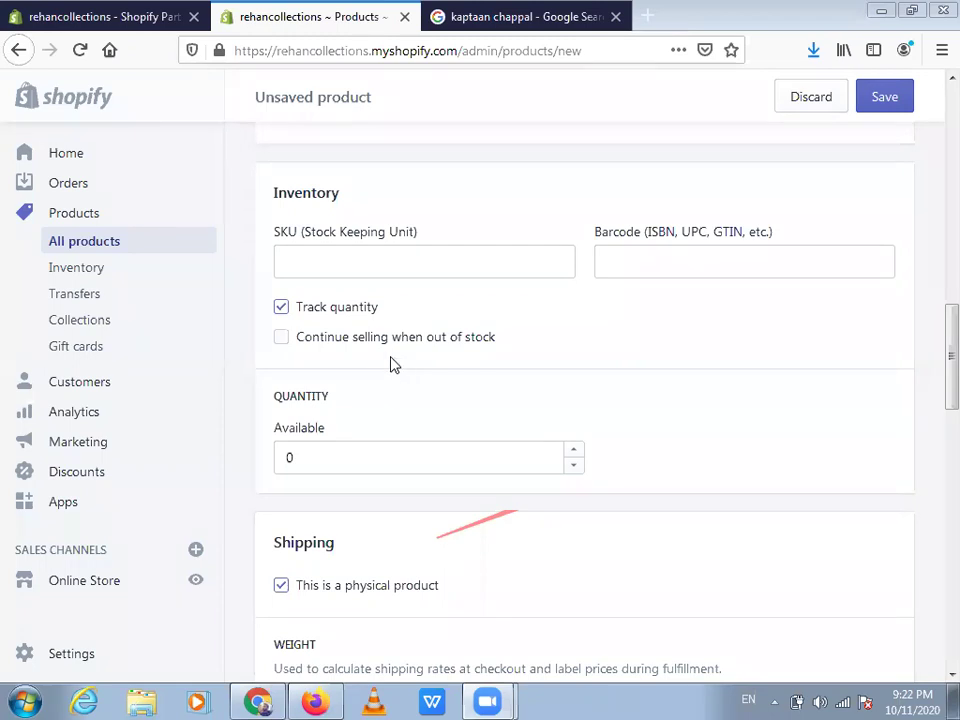
left_click(393, 271)
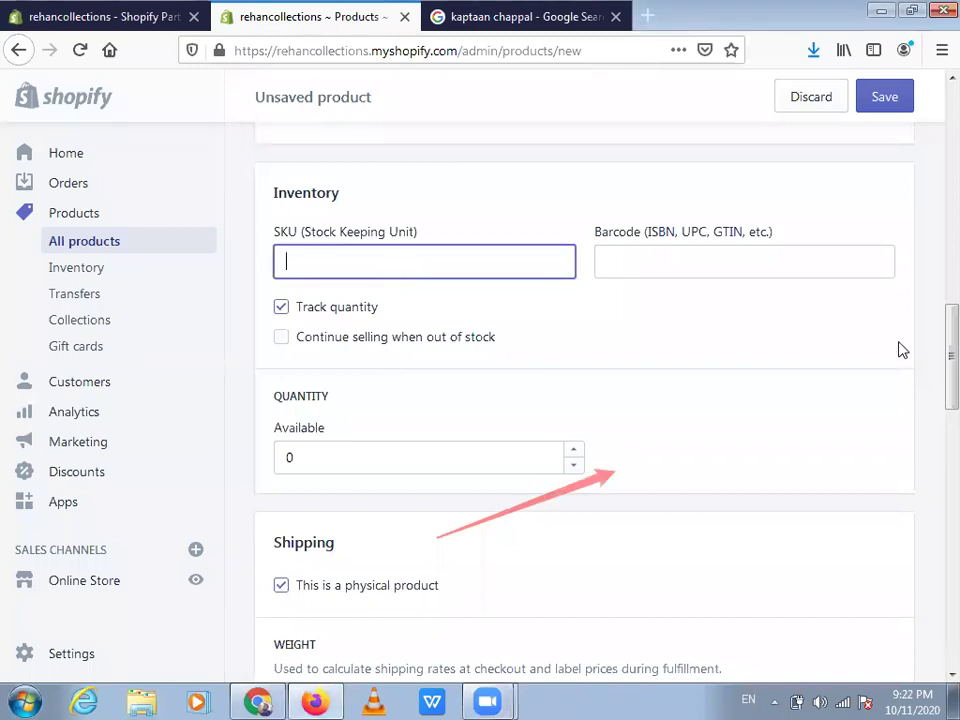
scroll(934, 340, "up", 3)
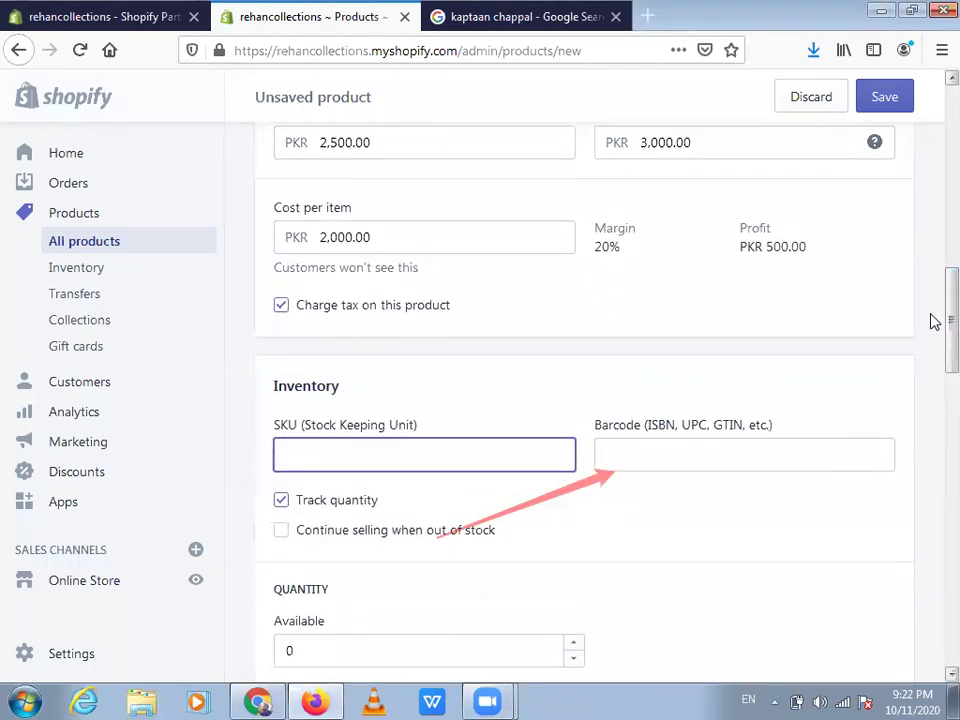
scroll(934, 322, "up", 5)
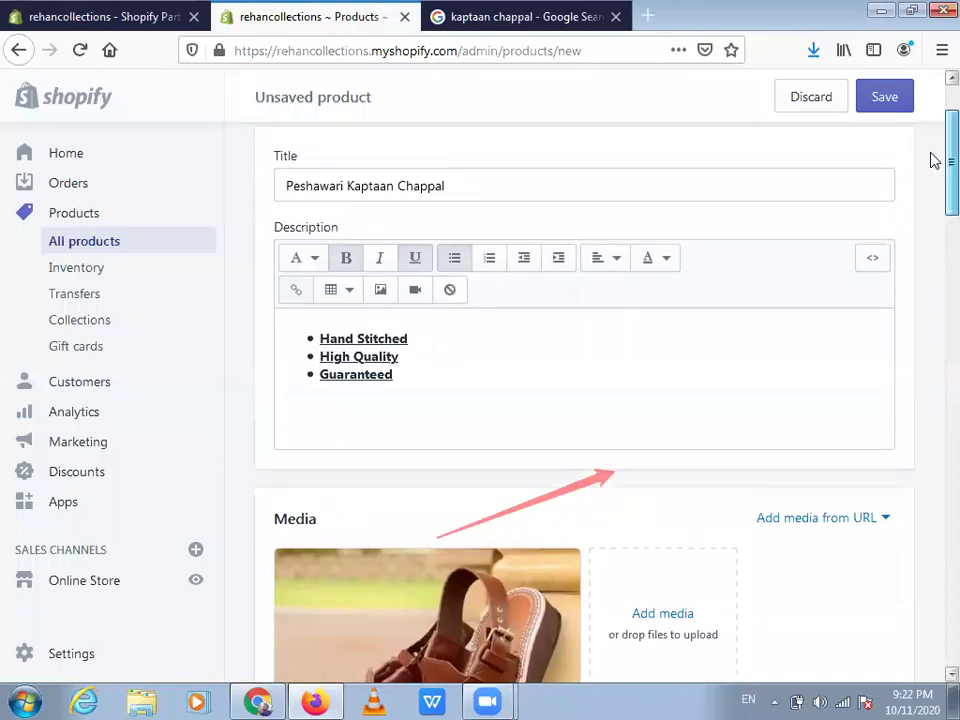
scroll(932, 157, "up", 2)
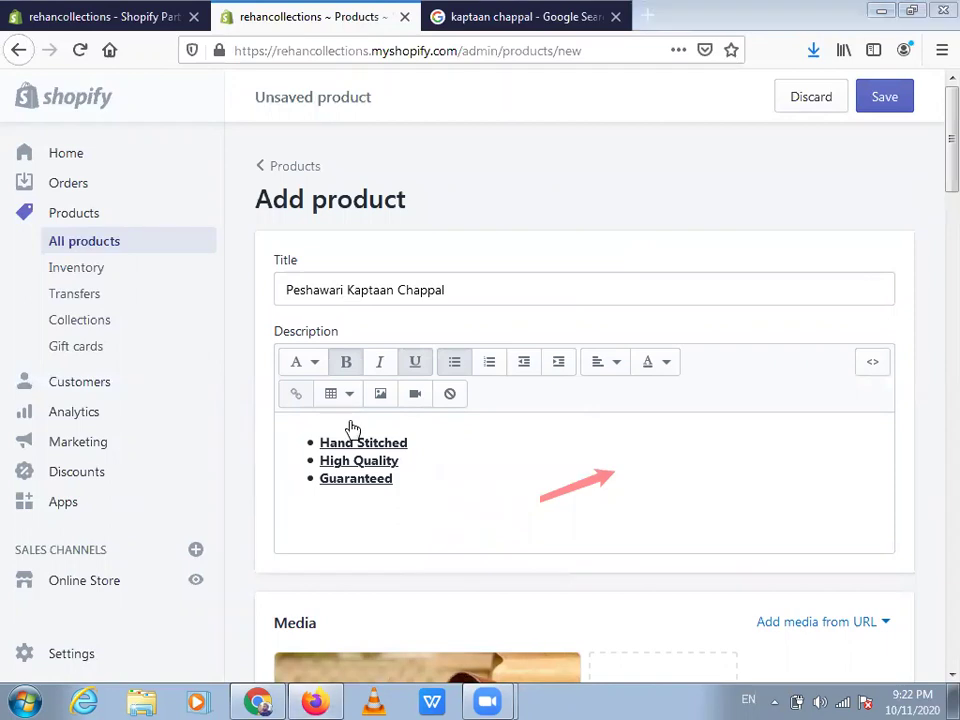
left_click_drag(930, 178, 933, 360)
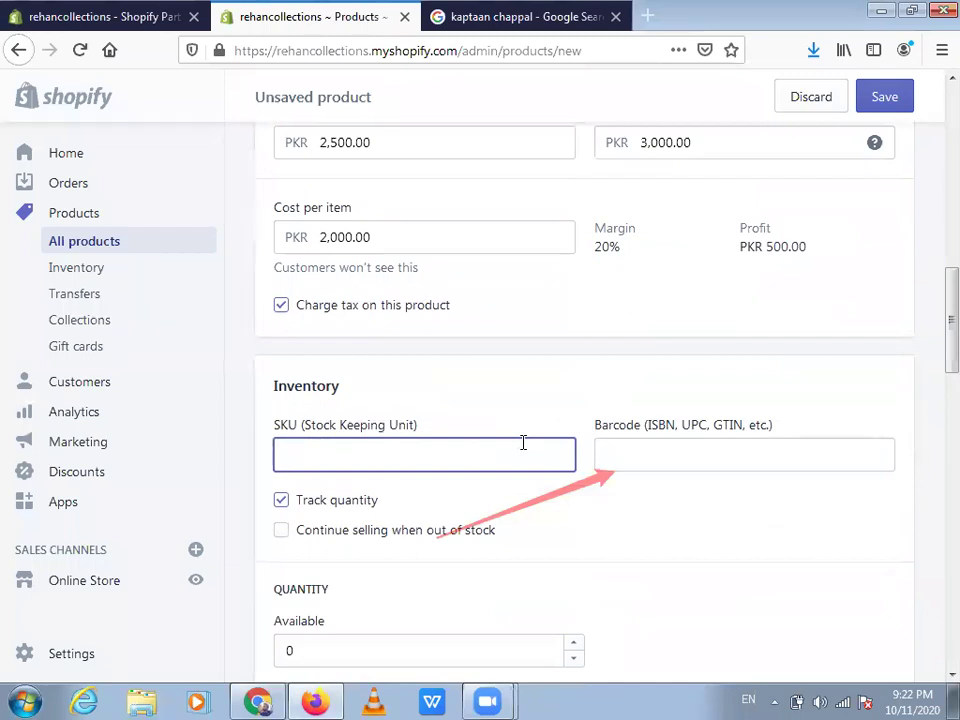
type("PKC")
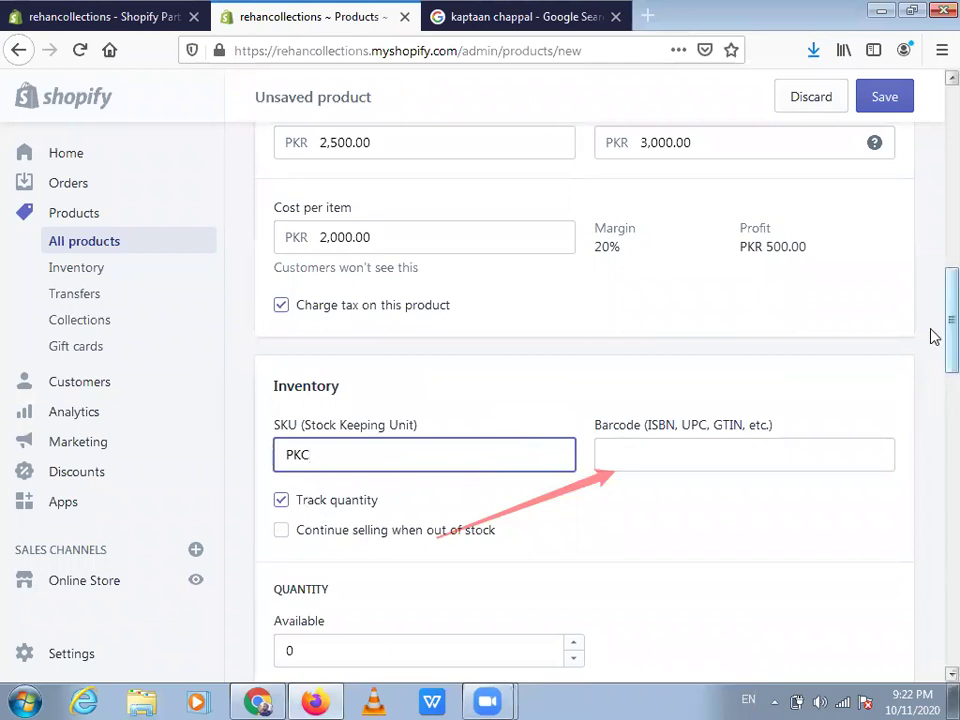
scroll(934, 300, "up", 6)
scroll(934, 270, "down", 5)
scroll(934, 320, "down", 3)
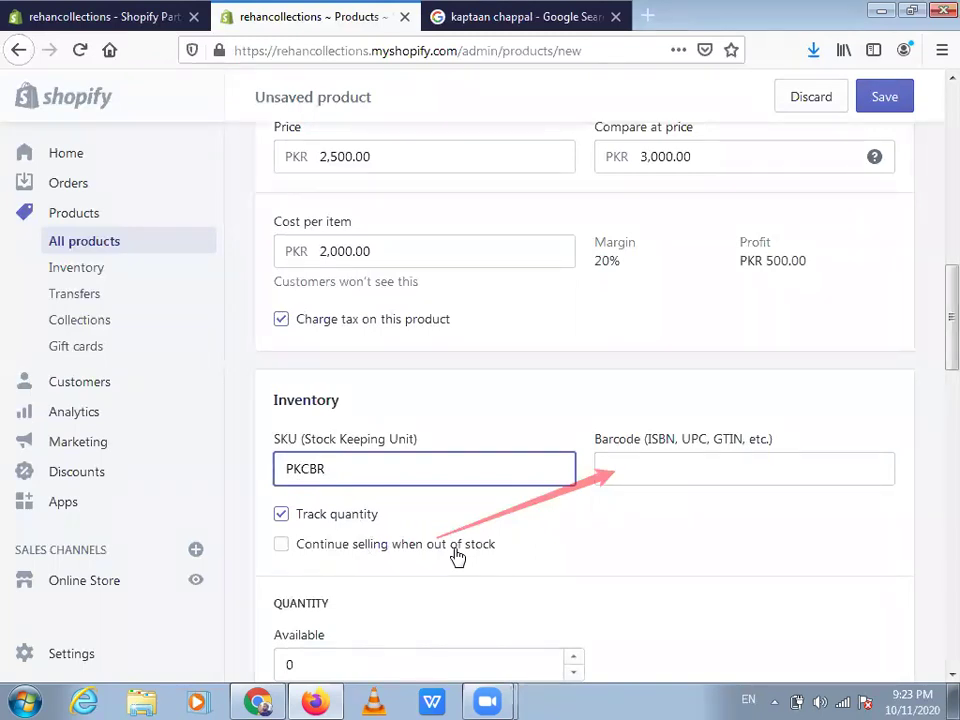
Select the Barcode field, then go back to the kaptaan chappal Google image results.
left_click(673, 463)
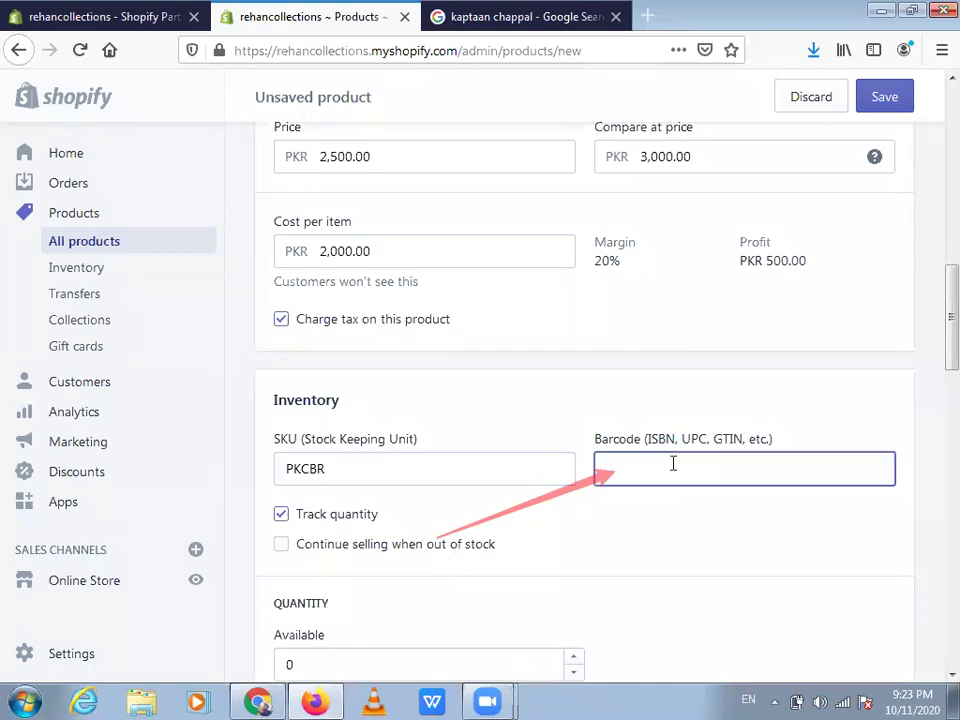
scroll(930, 327, "down", 3)
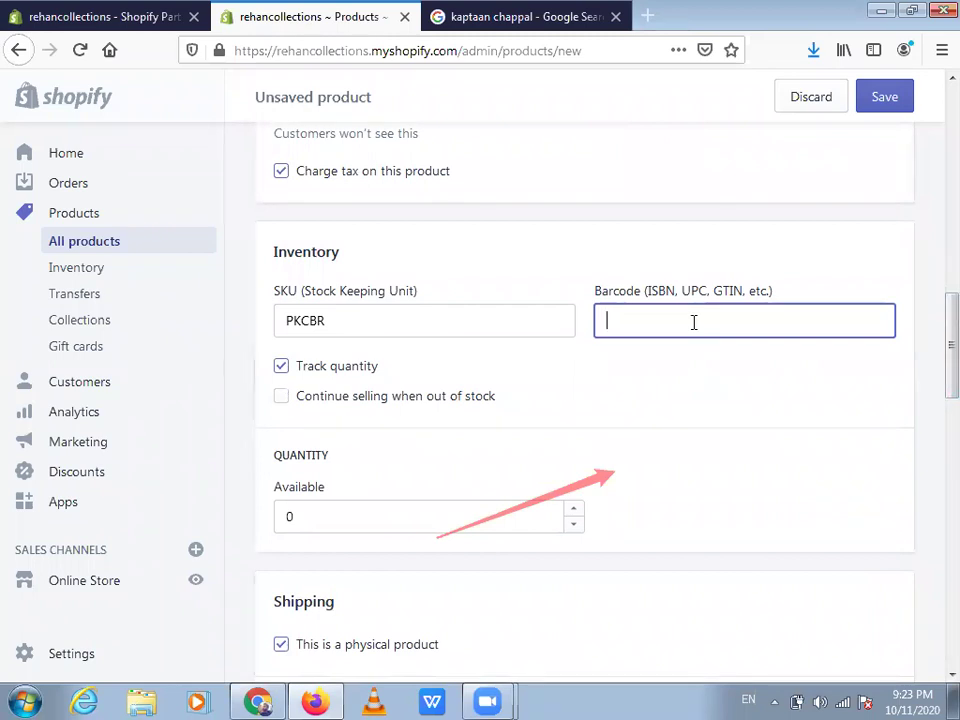
left_click(500, 17)
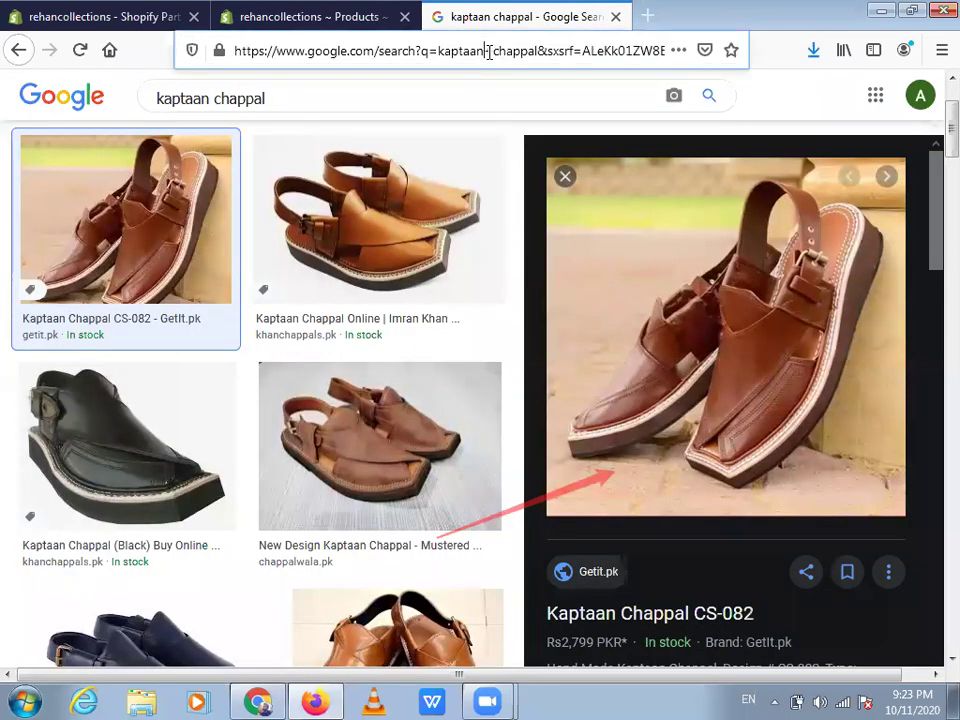
Google 'bar code gen' and open the TEC-IT barcode generator result in a new tab.
left_click(489, 52)
type("g")
key("Return")
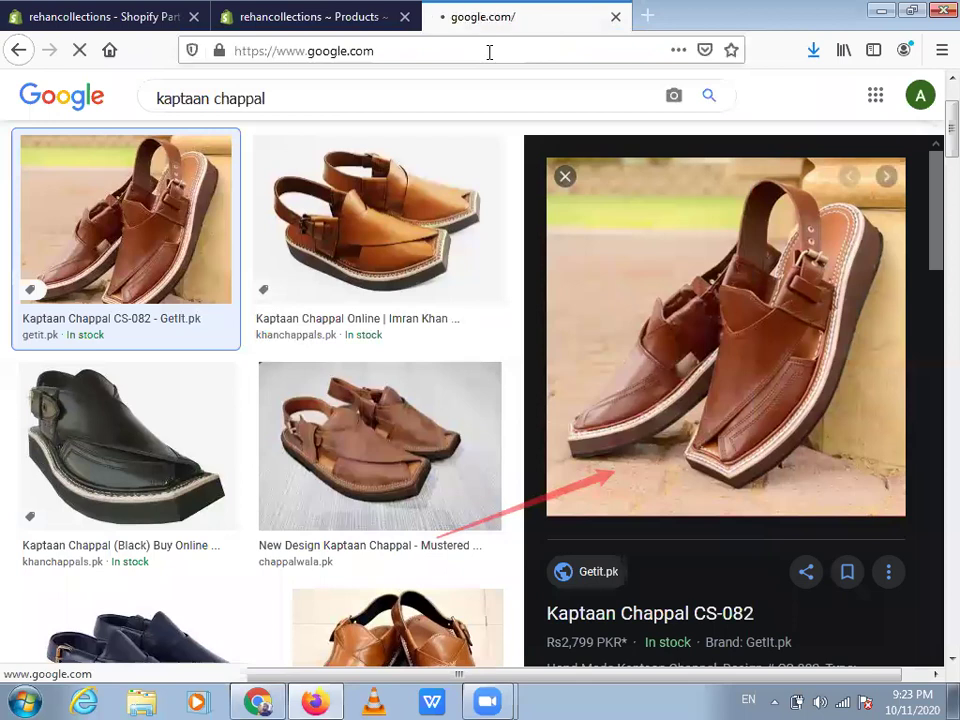
type("bar")
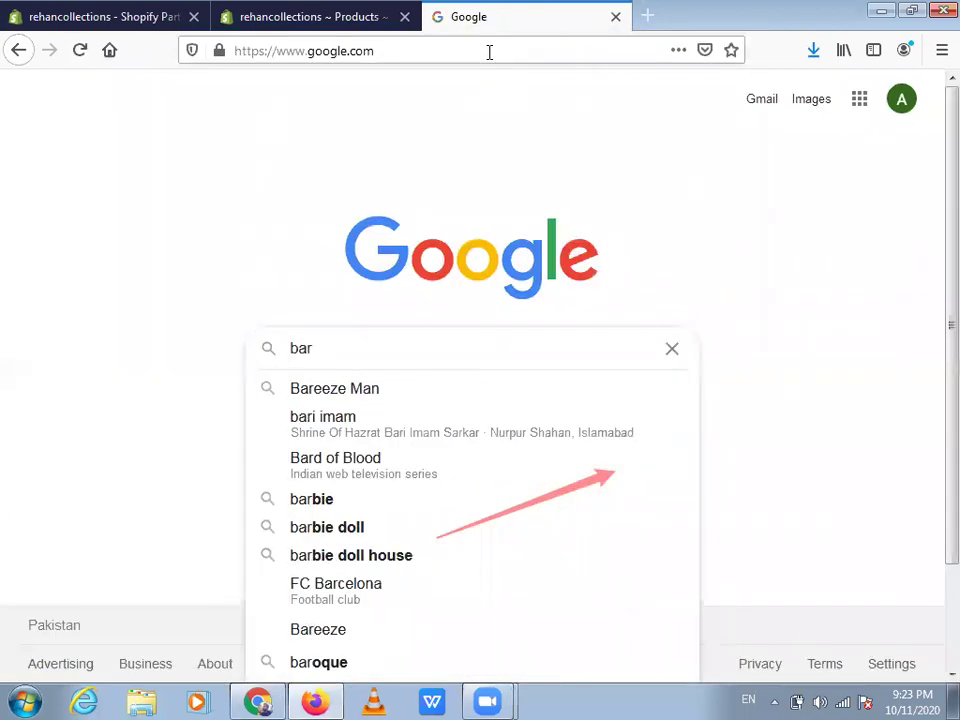
type(" code")
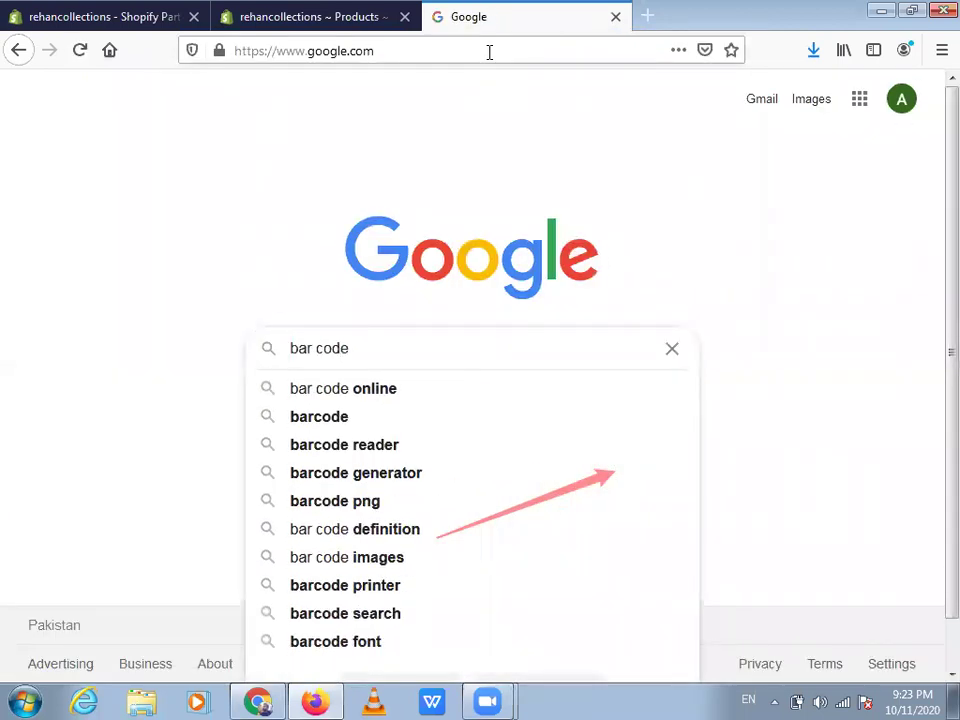
type(" gen")
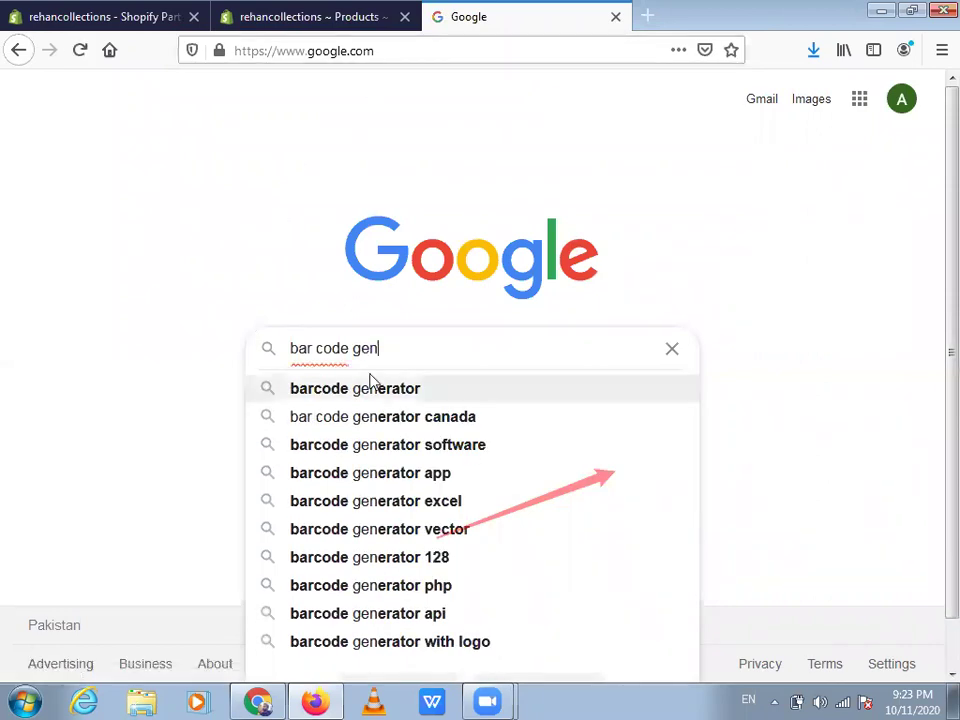
left_click(372, 392)
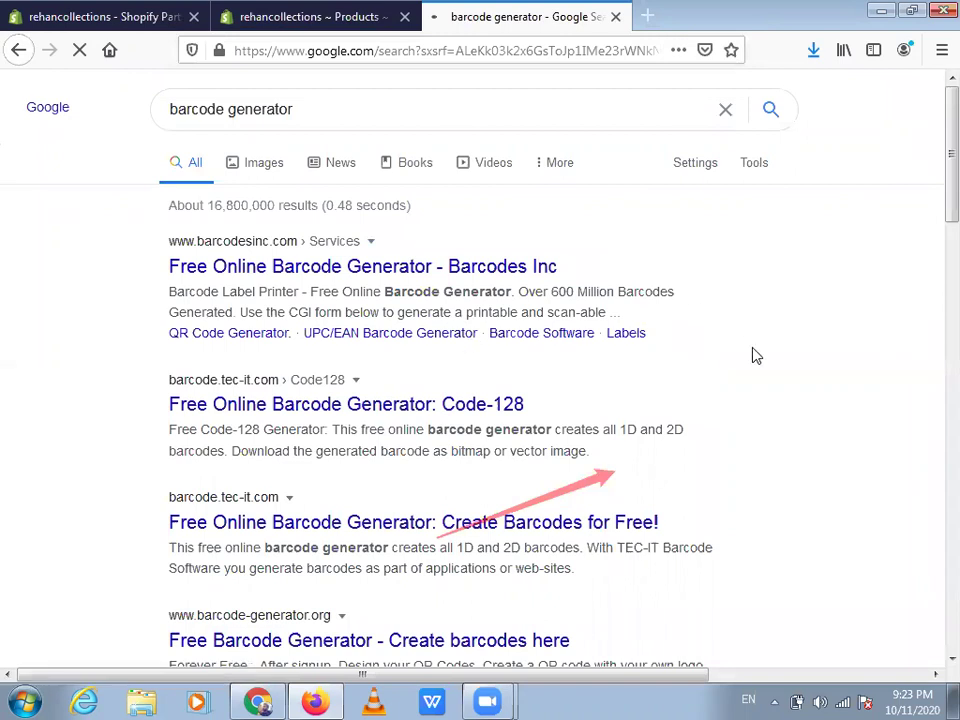
scroll(934, 170, "down", 2)
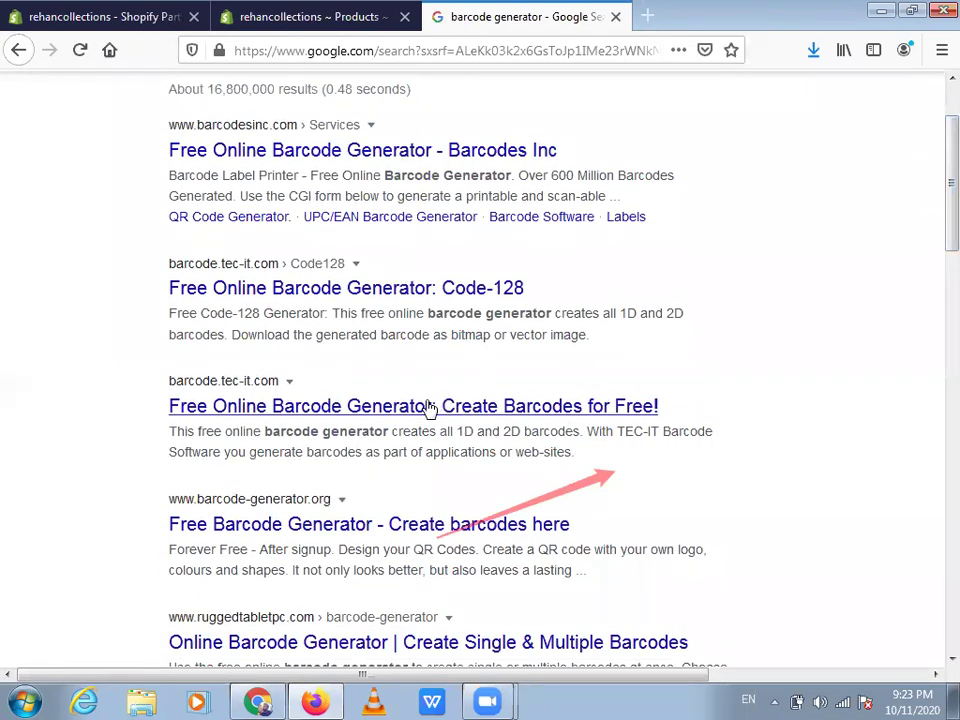
left_click(428, 405)
left_click(325, 10)
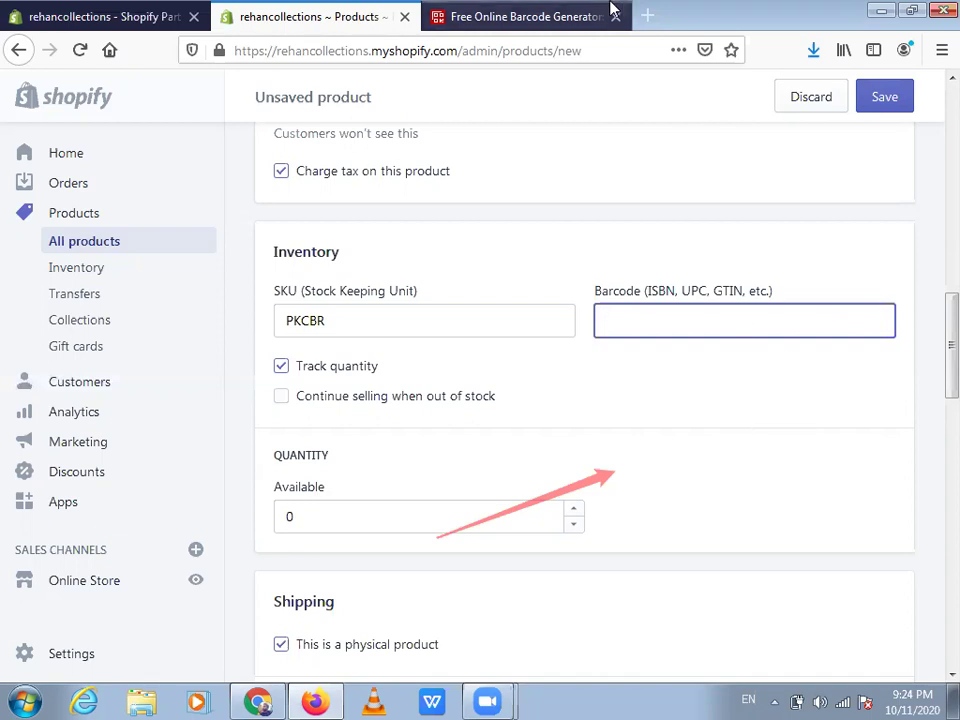
Enter PKCBR as the barcode data and generate one barcode per row.
left_click(536, 14)
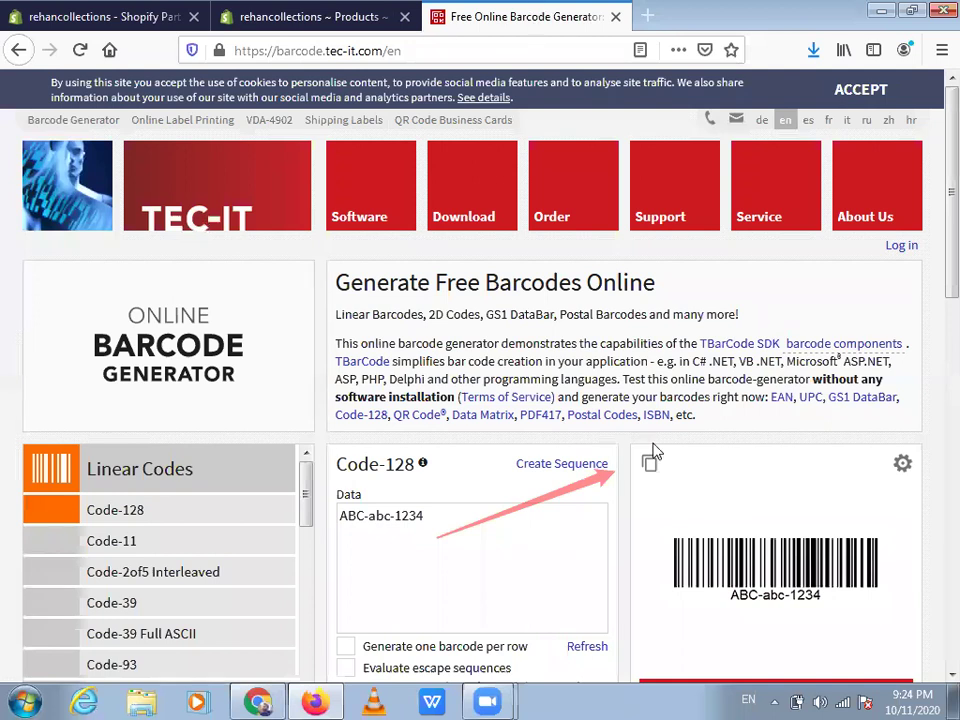
scroll(932, 246, "down", 1)
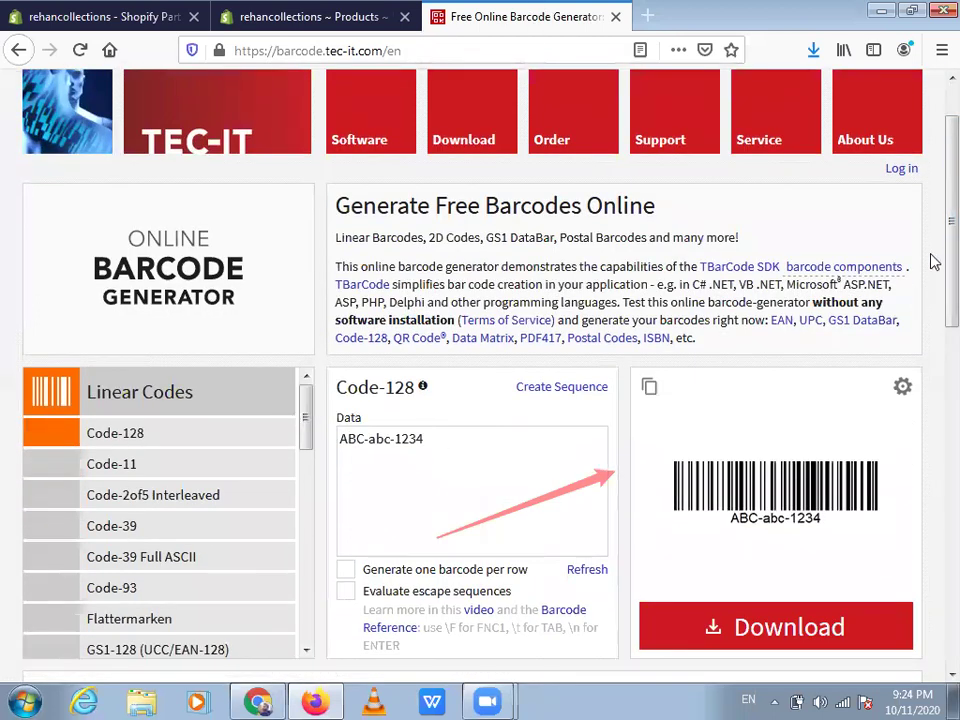
scroll(932, 294, "down", 1)
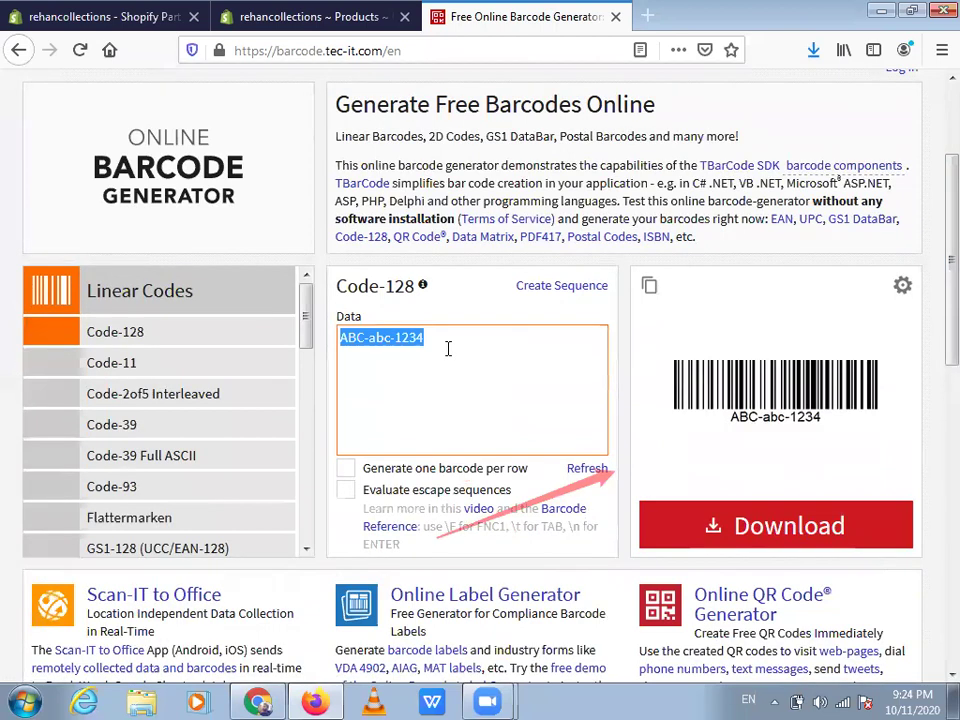
type("PKCBR")
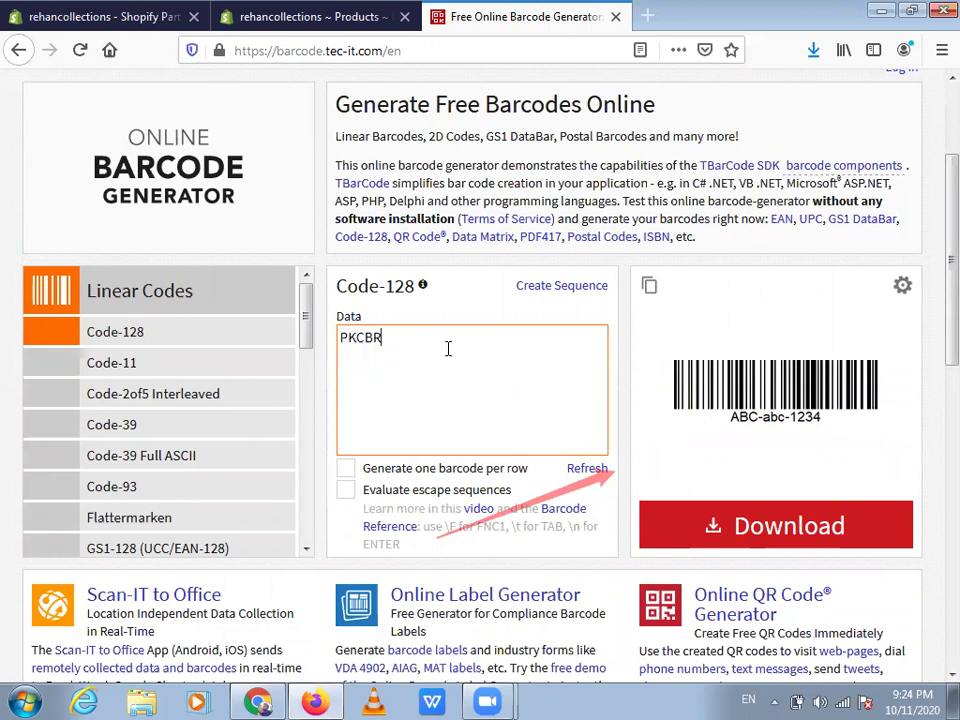
left_click(388, 472)
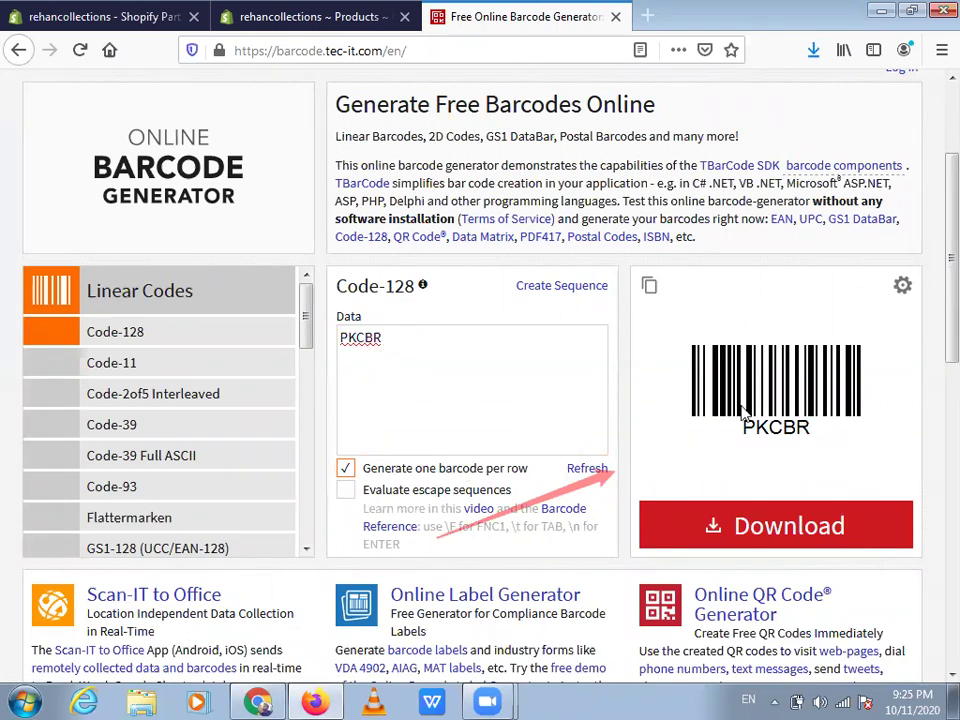
Download the barcode as barcode.gif and open its folder from the downloads list.
left_click(739, 522)
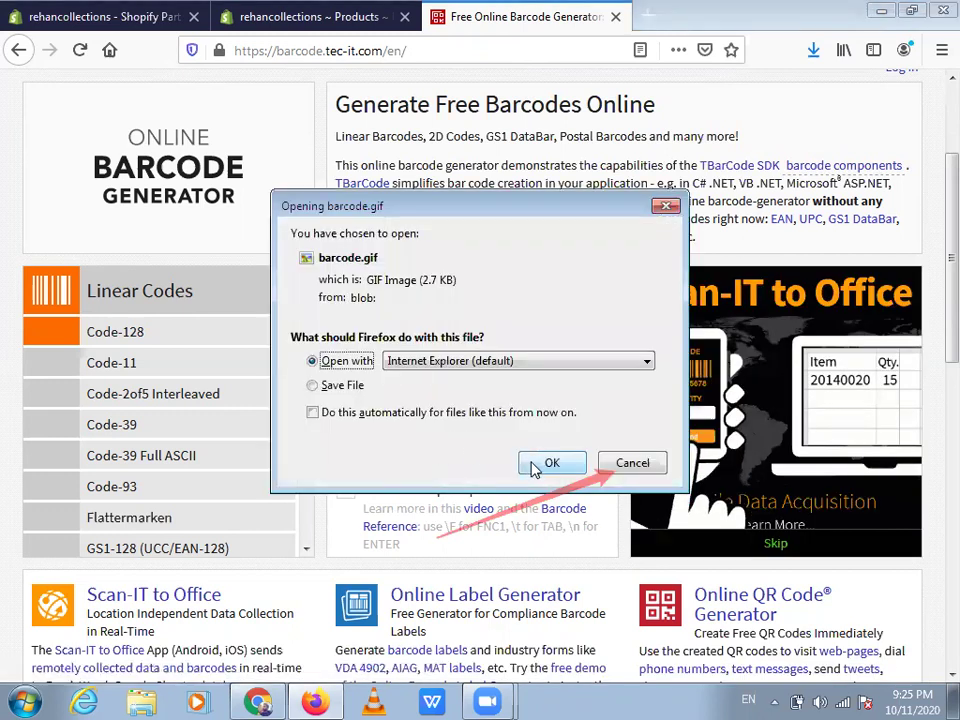
left_click(531, 463)
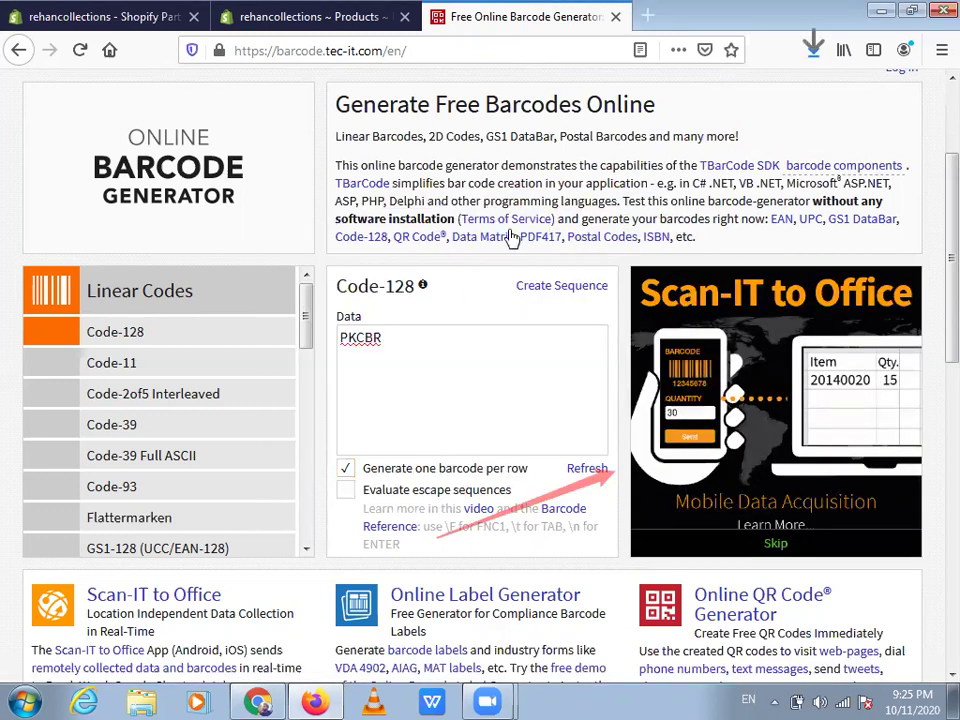
left_click(811, 53)
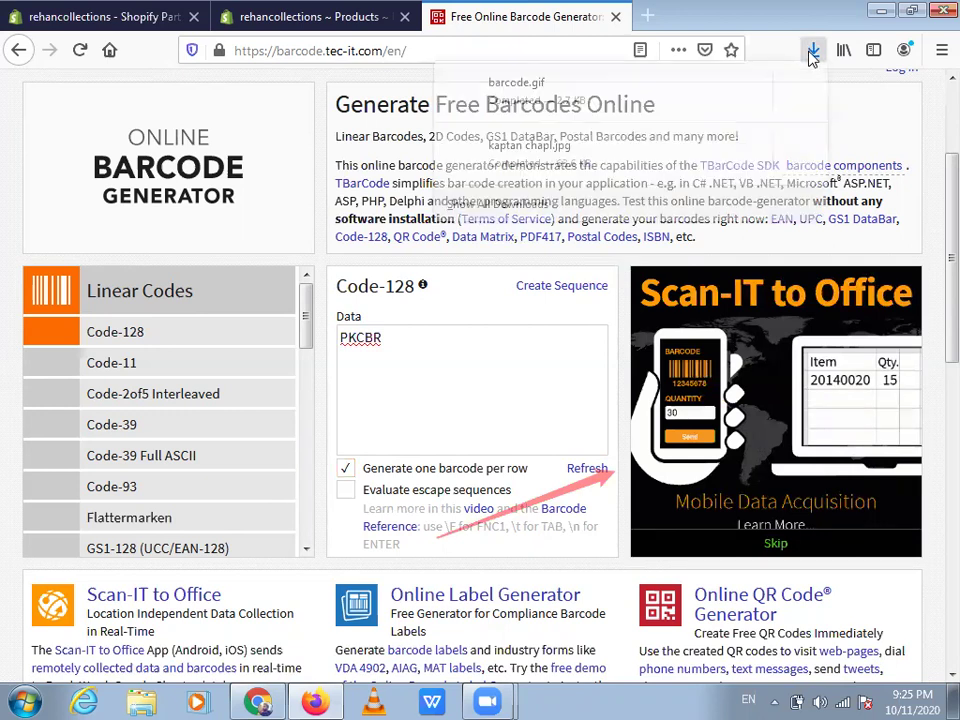
left_click(800, 100)
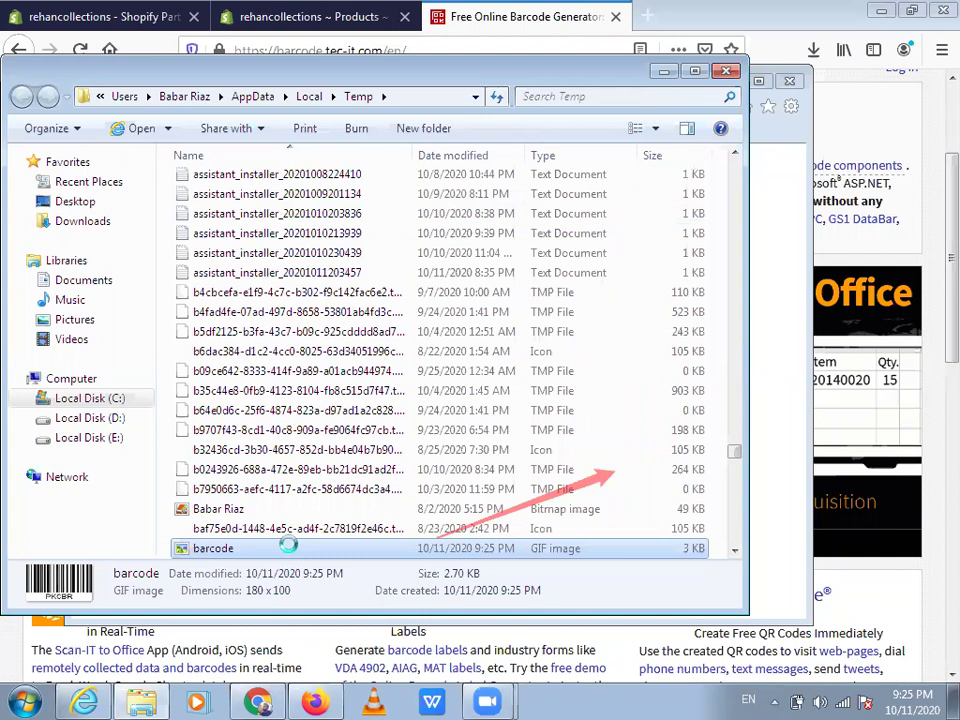
Send barcode.gif to the desktop as a shortcut and close the Temp folder.
right_click(289, 546)
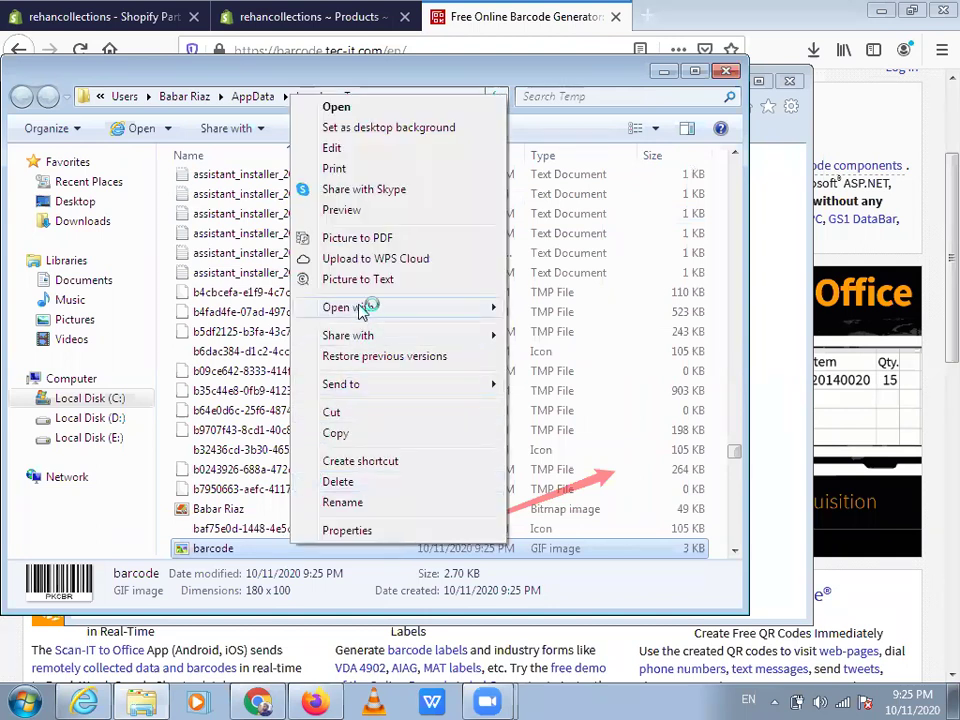
mouse_move(360, 382)
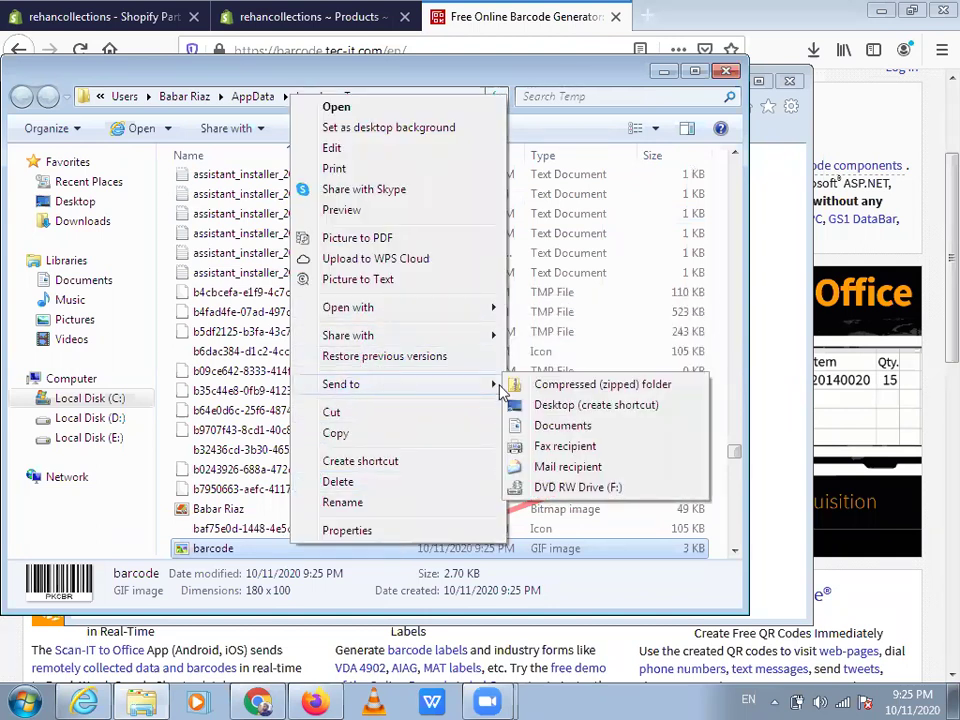
left_click(555, 407)
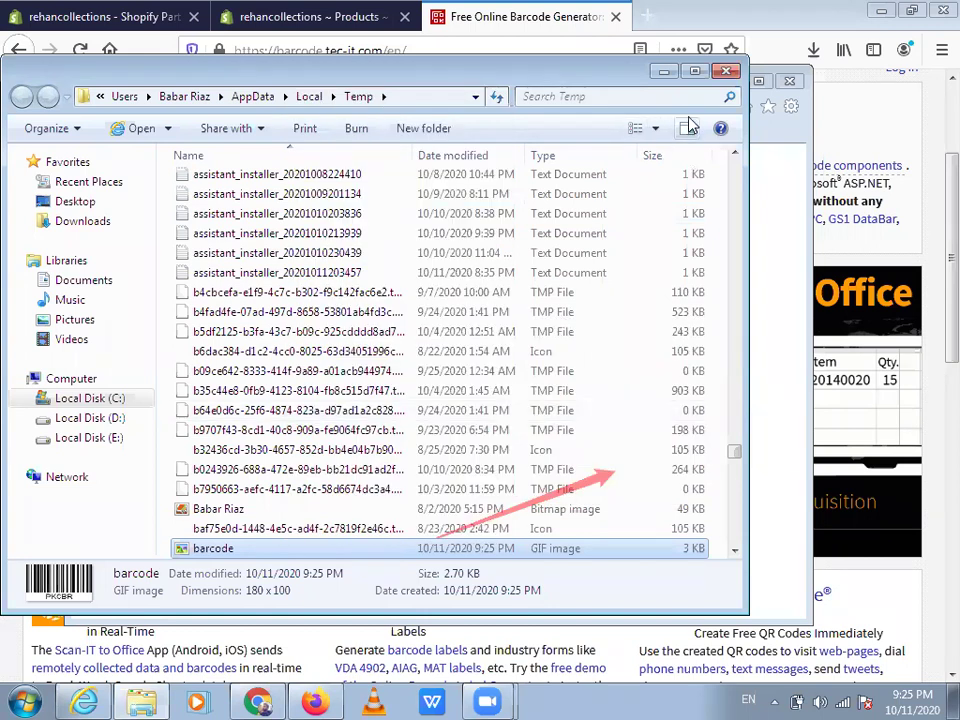
left_click(726, 71)
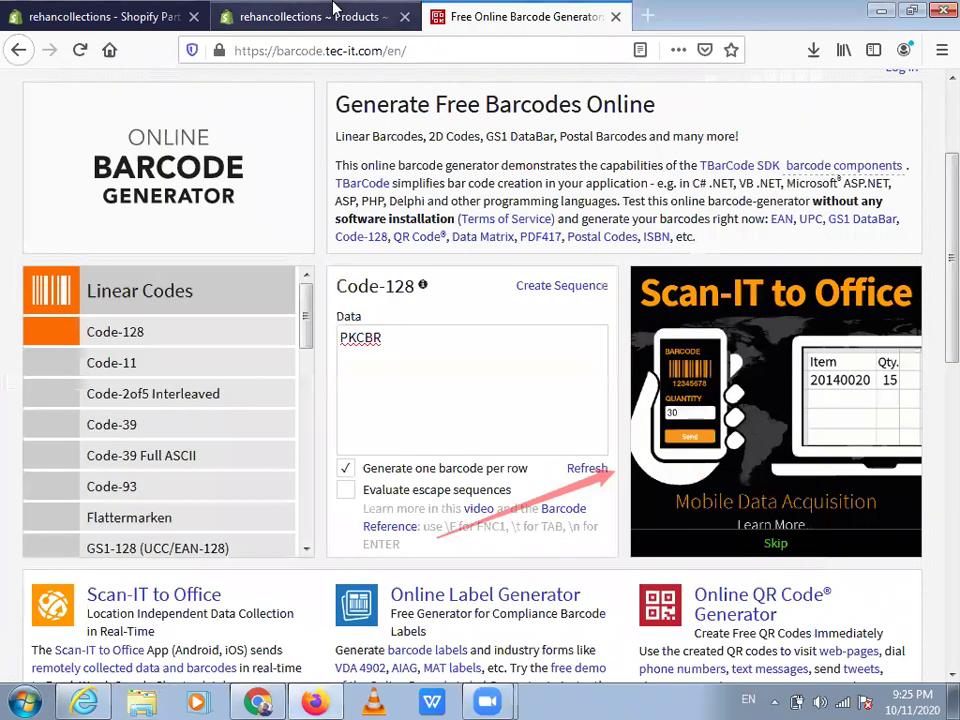
Minimize Firefox and close all Internet Explorer tabs showing the barcode.
left_click(333, 12)
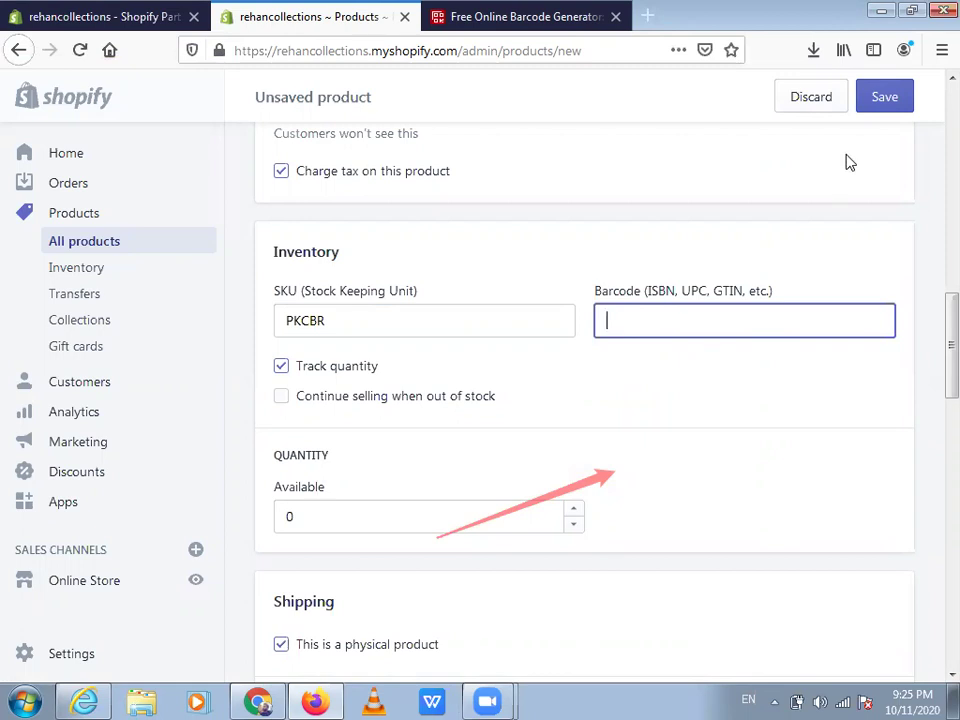
left_click(883, 9)
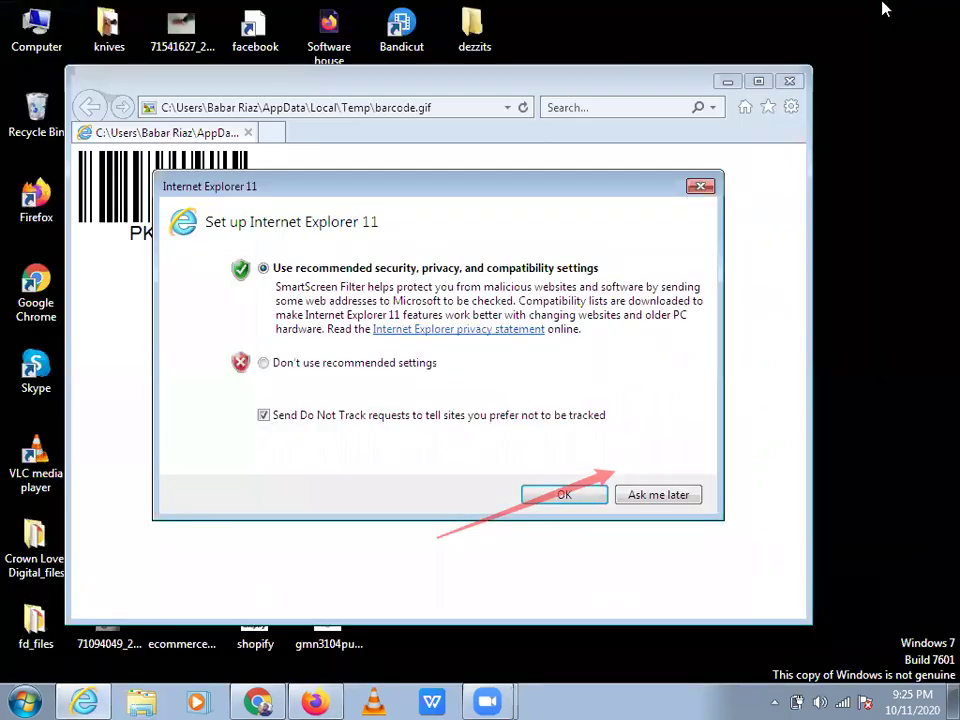
left_click(701, 187)
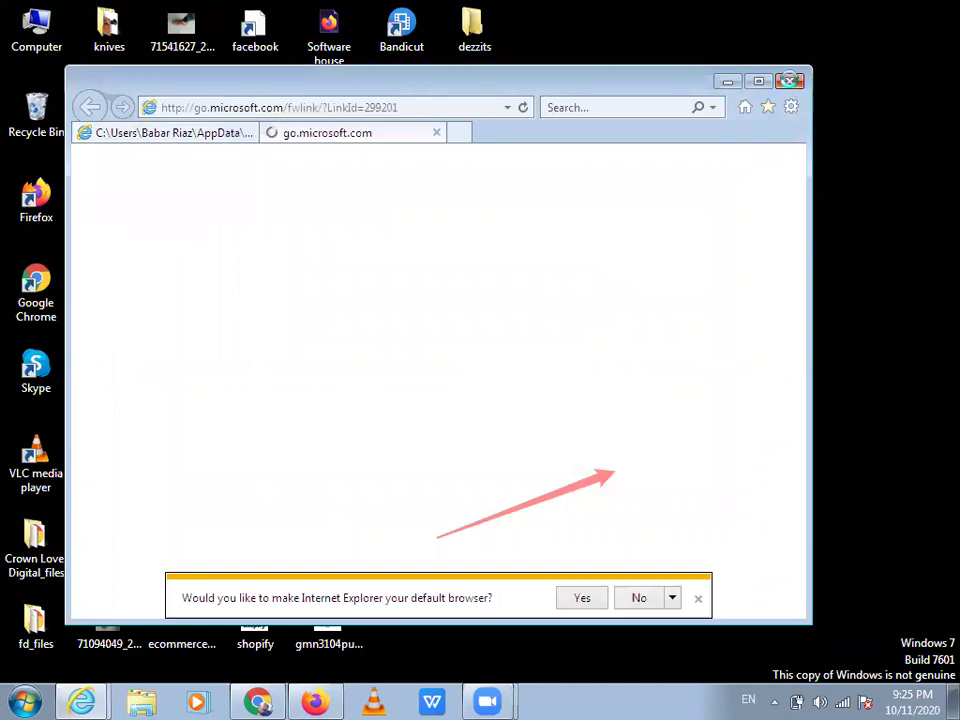
left_click(791, 82)
left_click(405, 370)
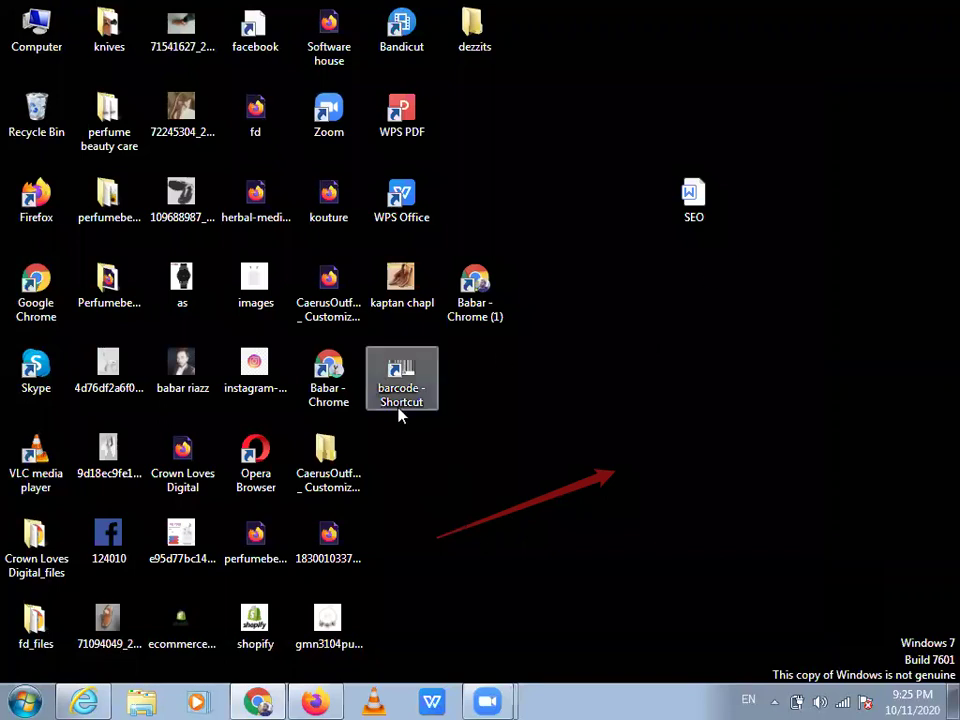
Copy the barcode desktop shortcut and drag it toward the browser.
right_click(410, 400)
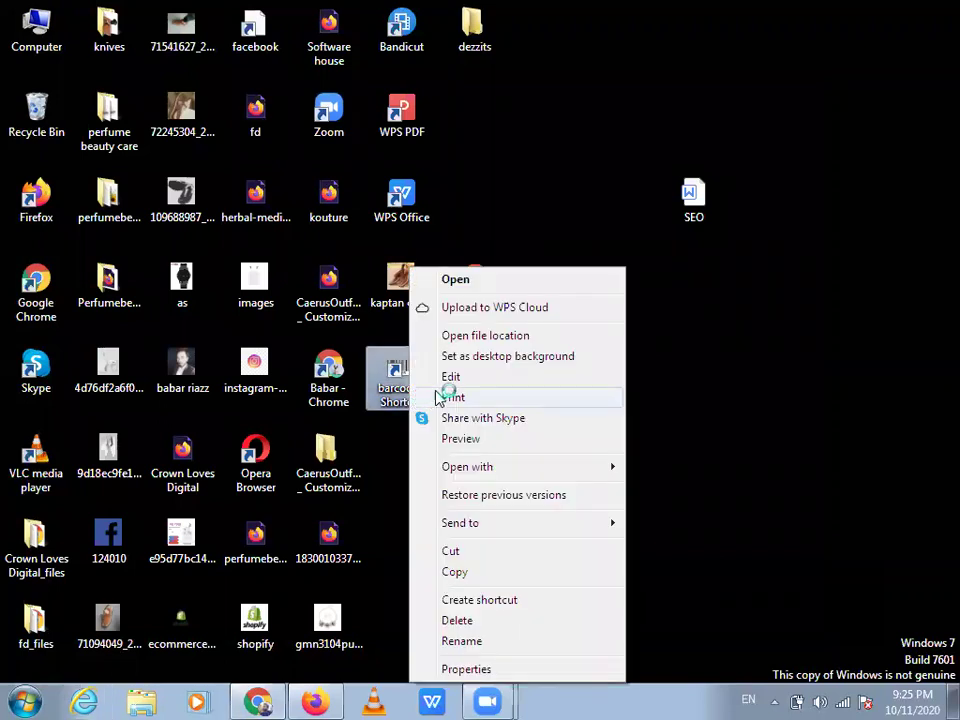
left_click(462, 573)
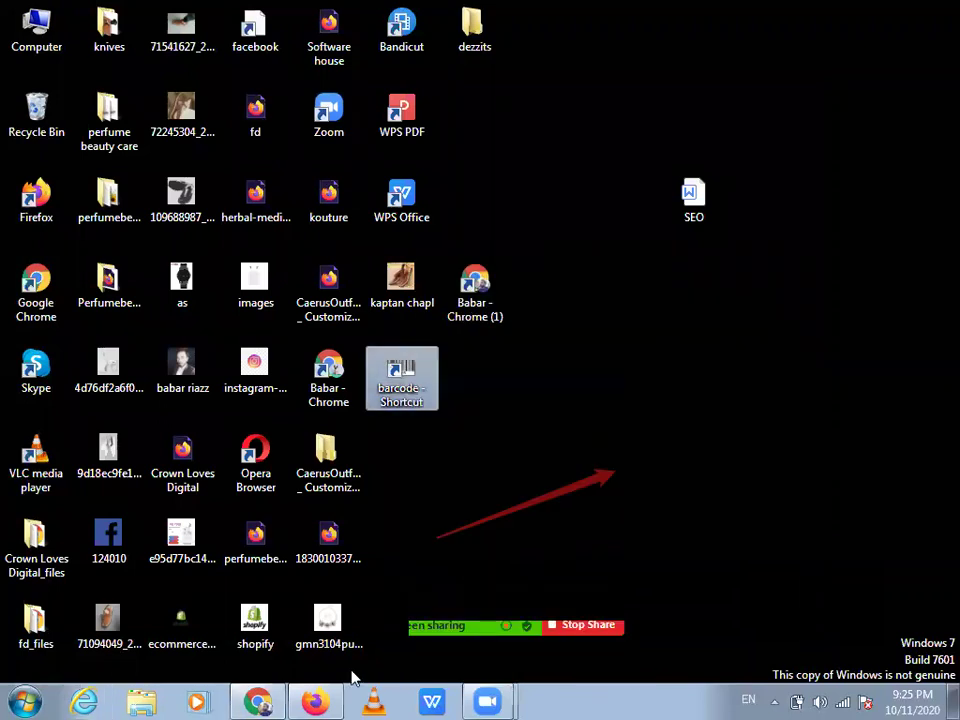
left_click_drag(405, 405, 670, 370)
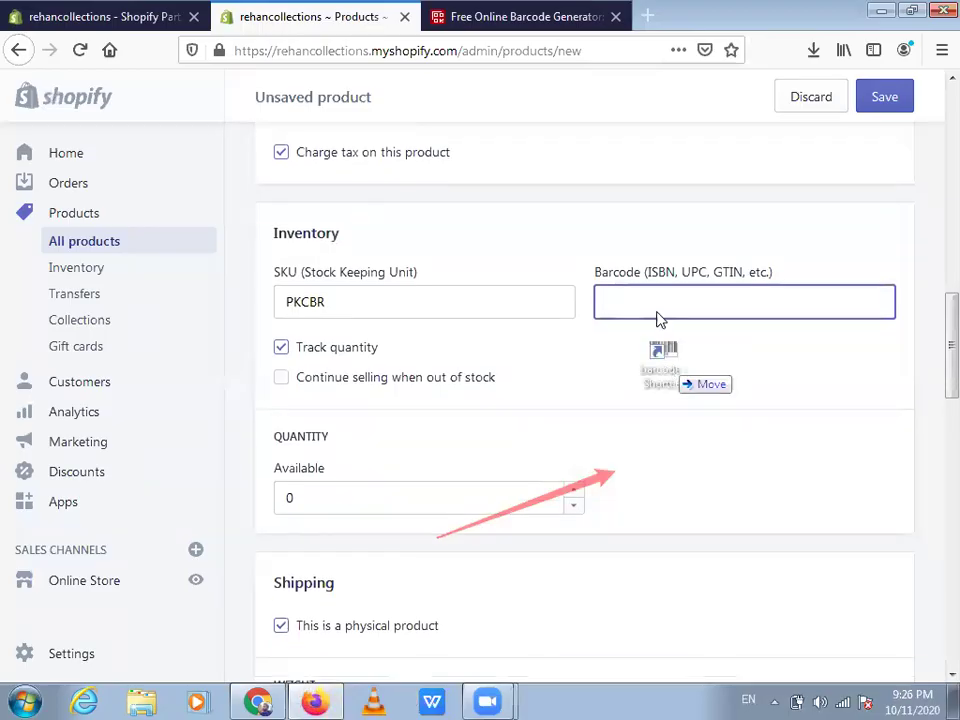
left_click_drag(656, 303, 754, 358)
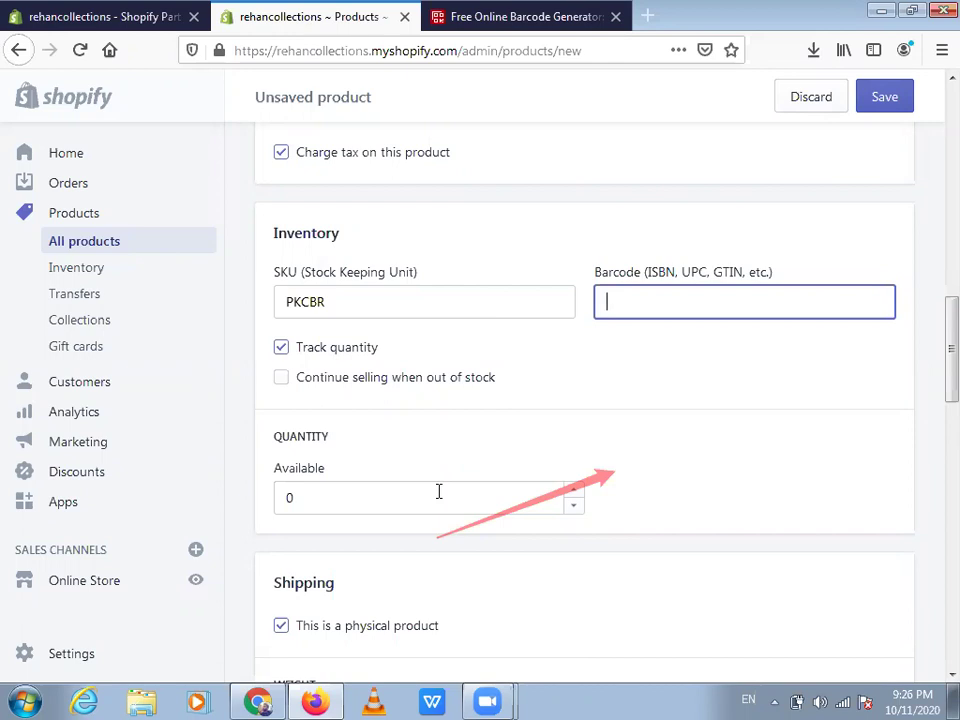
left_click(300, 494)
key("BackSpace")
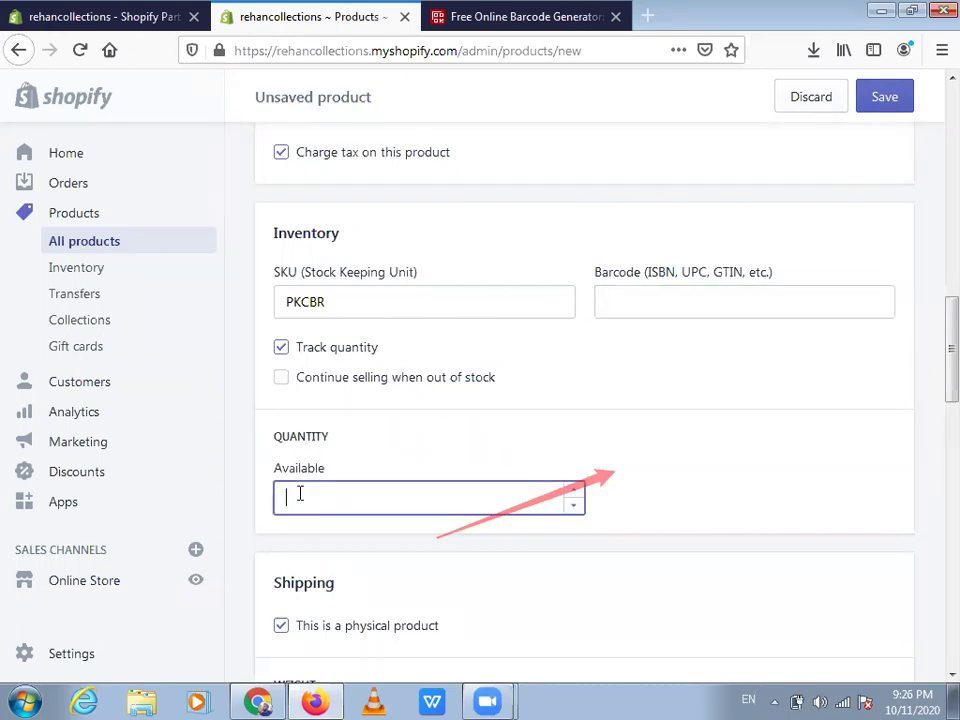
type("100")
left_click(314, 349)
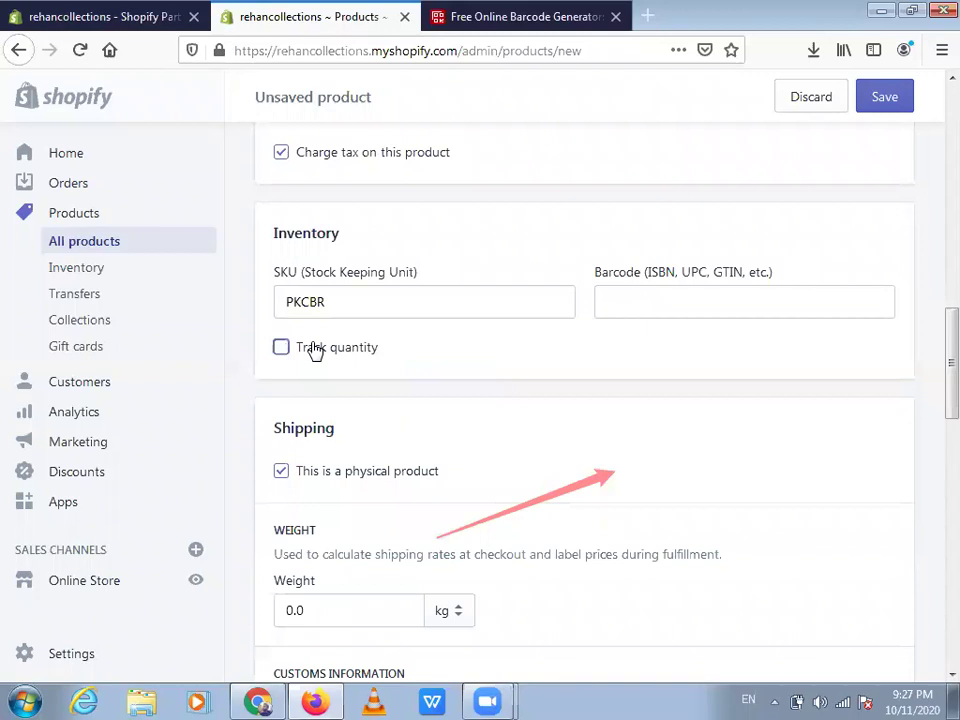
left_click(314, 351)
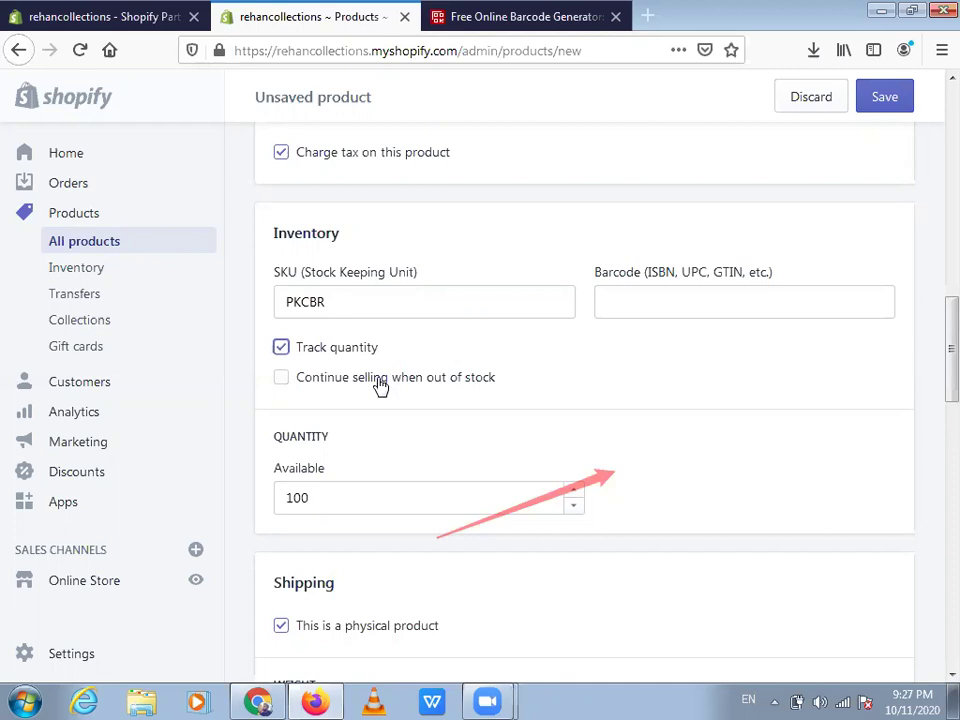
left_click(282, 384)
left_click(282, 347)
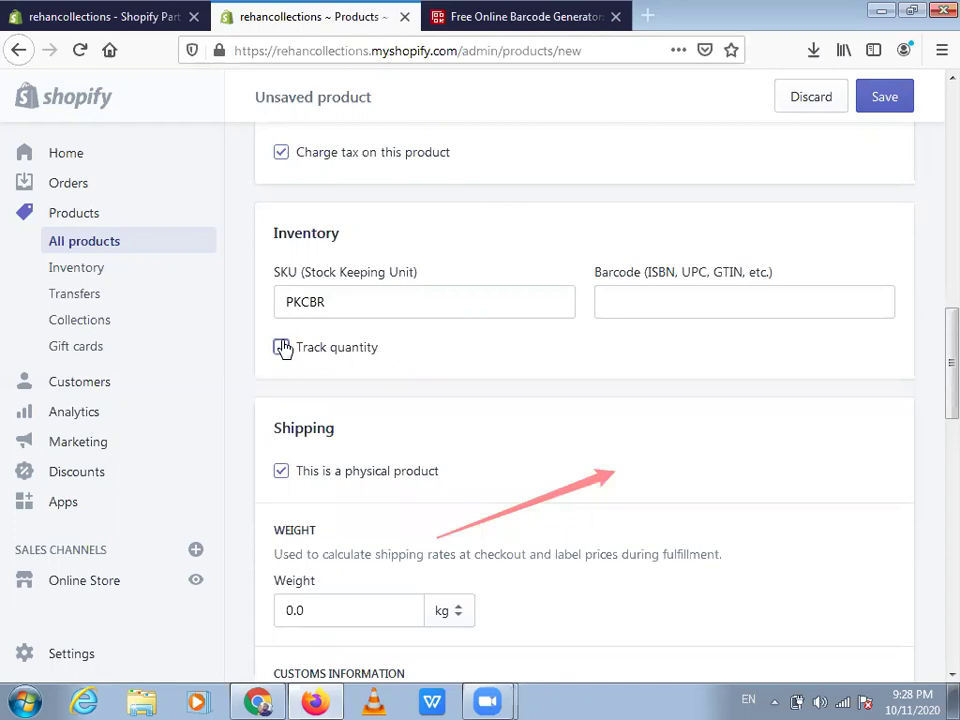
left_click(283, 347)
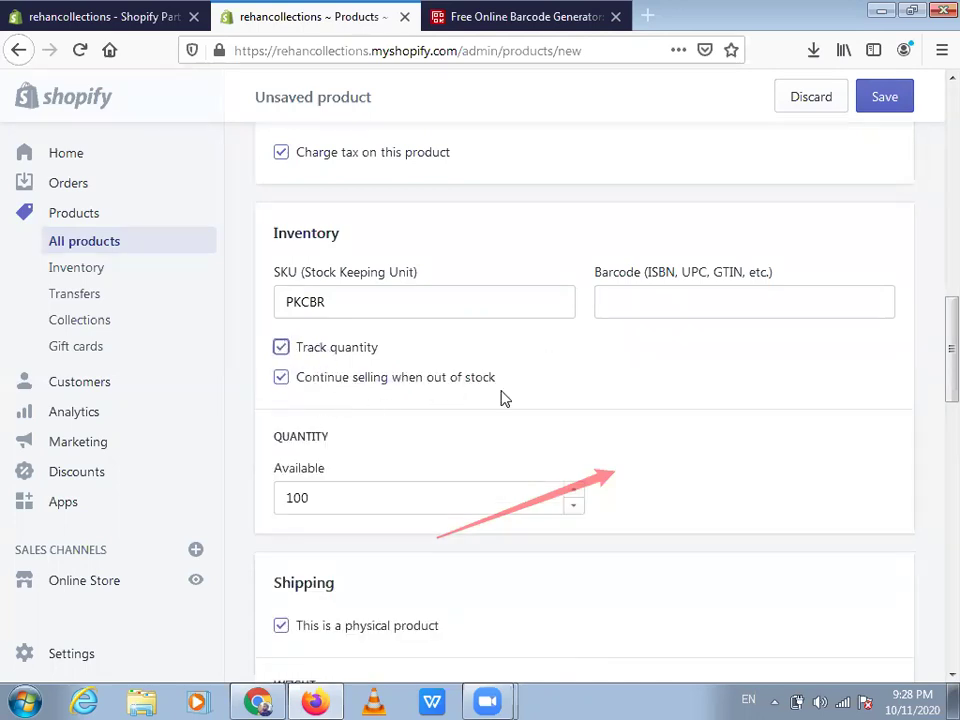
scroll(930, 365, "down", 3)
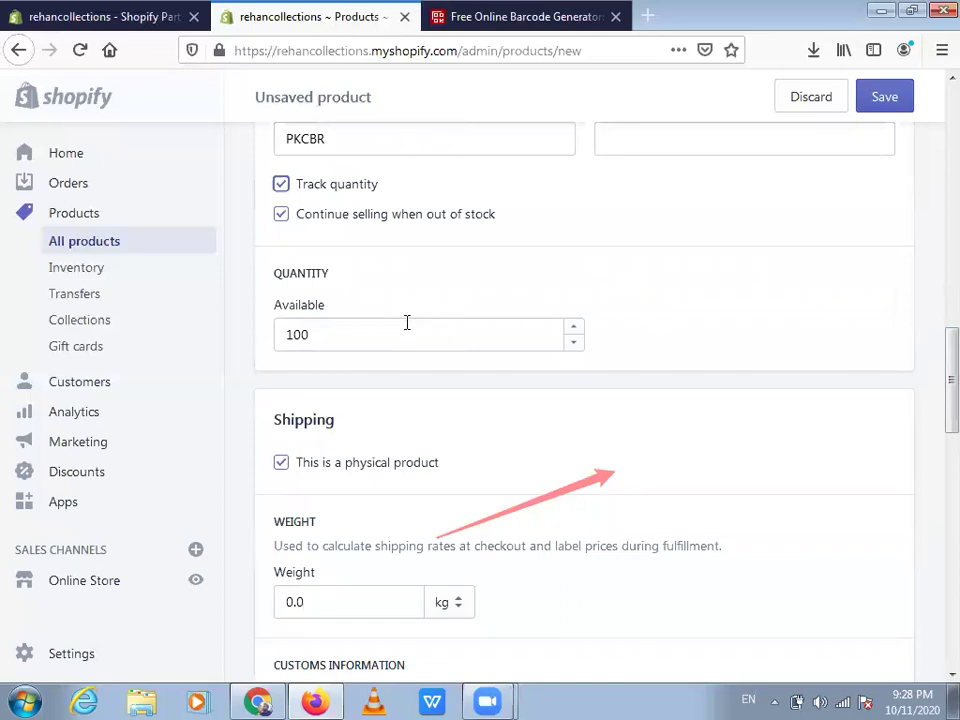
scroll(932, 401, "down", 3)
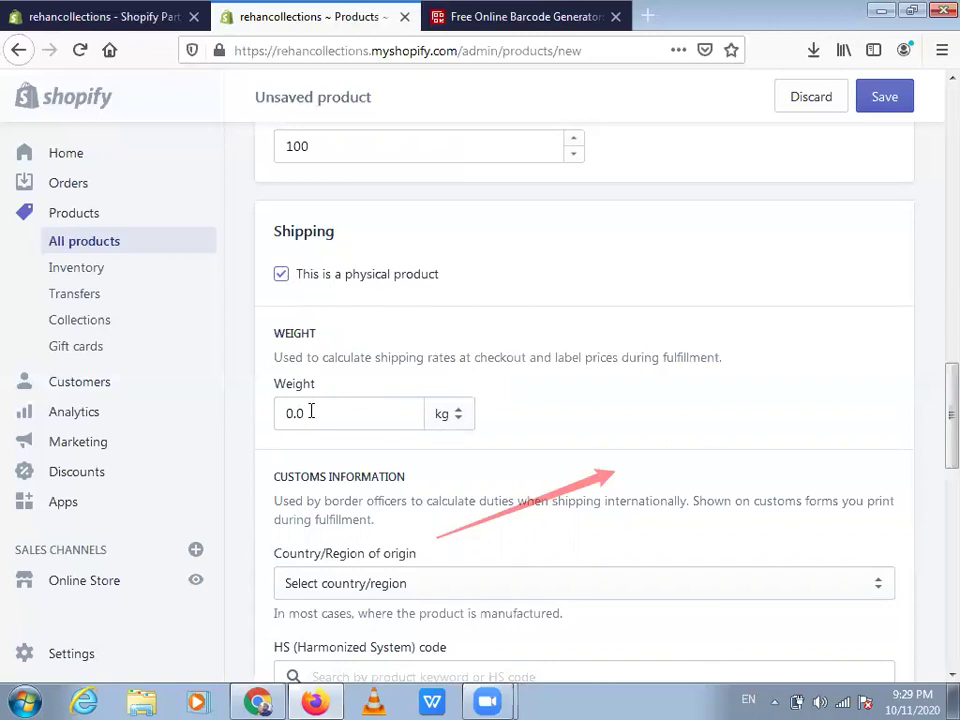
Replace the weight with 900 and switch the unit from kg to g.
left_click_drag(311, 411, 266, 414)
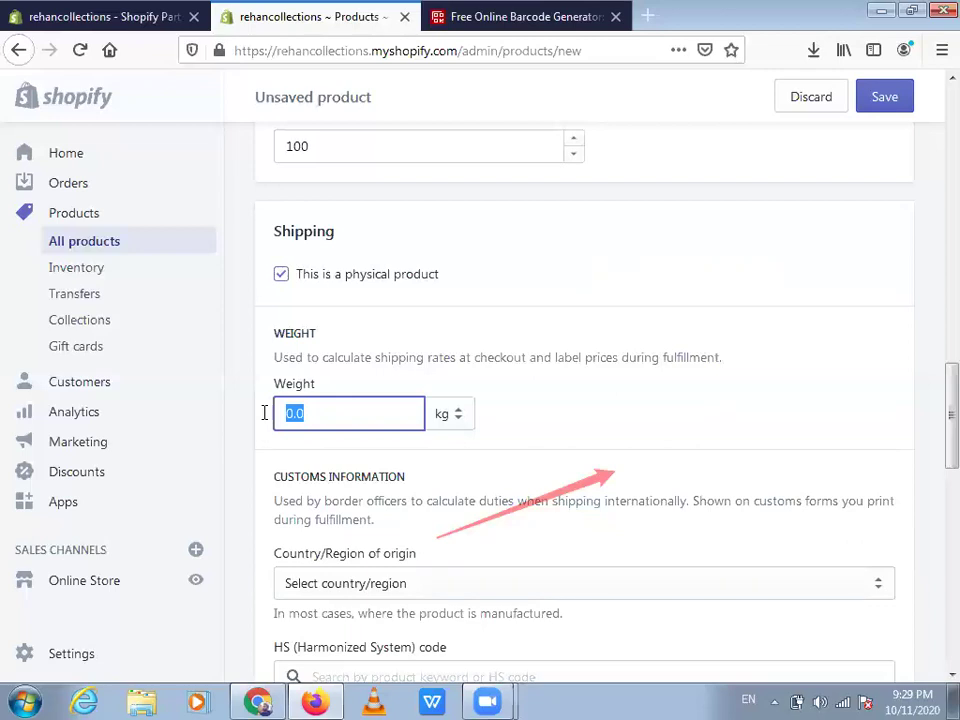
type("1")
left_click(452, 428)
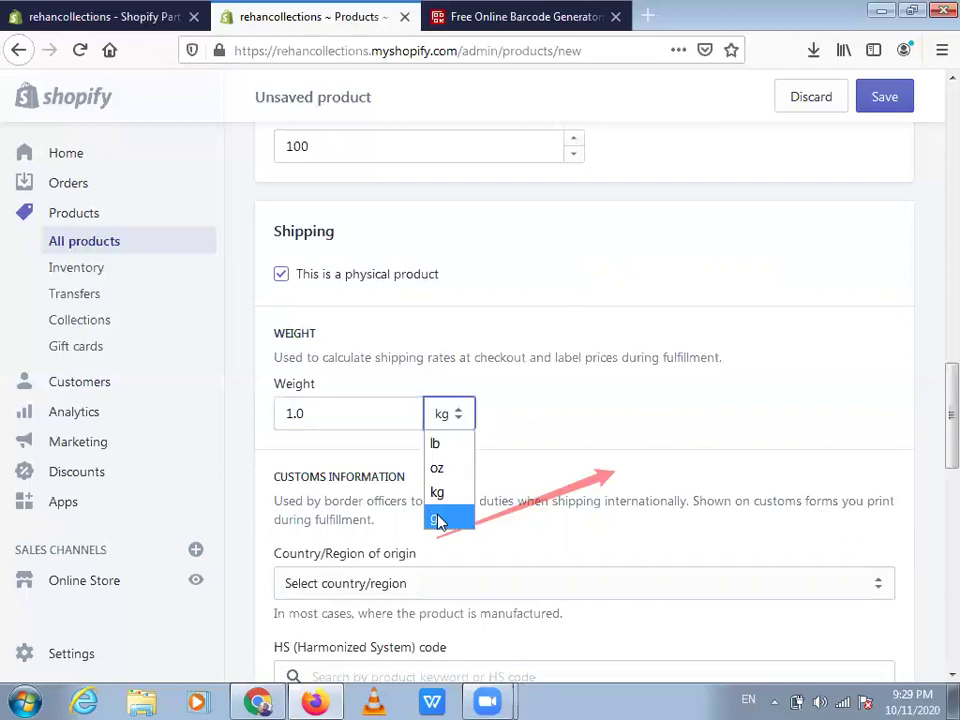
key("Escape")
key("Down")
key("shift+Tab")
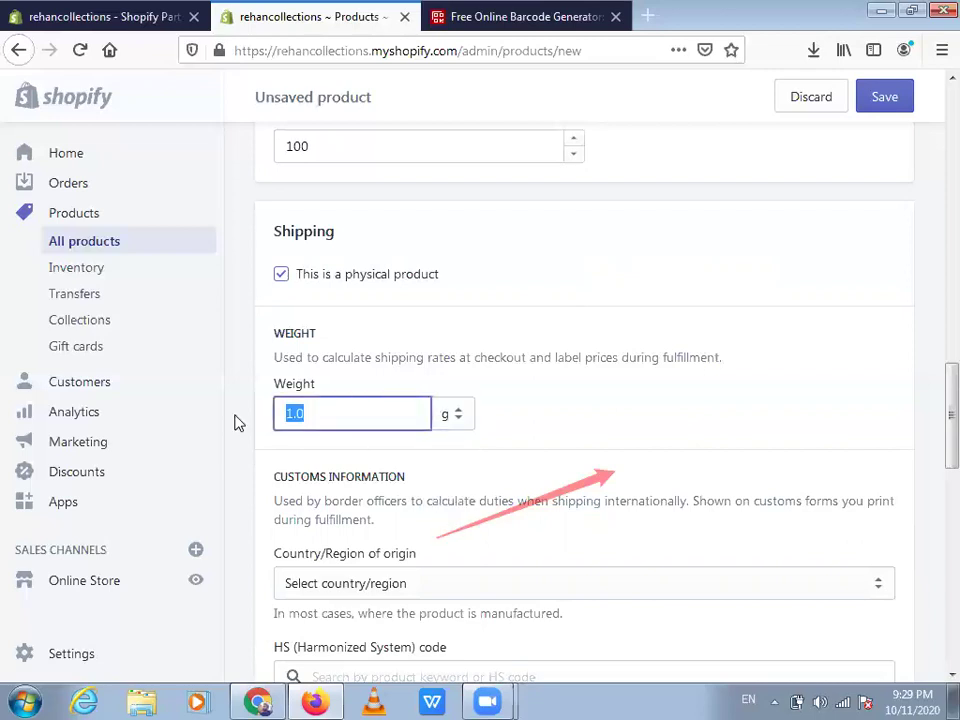
type("900")
scroll(932, 390, "down", 4)
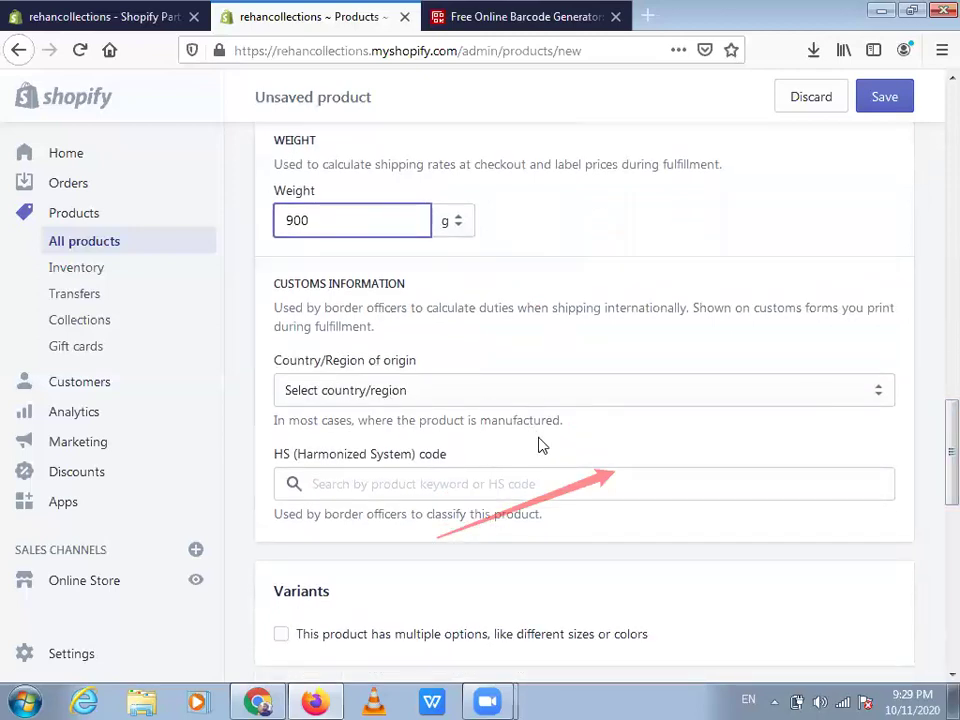
Pick Pakistan from the Country/Region of origin list, then select the HS code field.
left_click(474, 390)
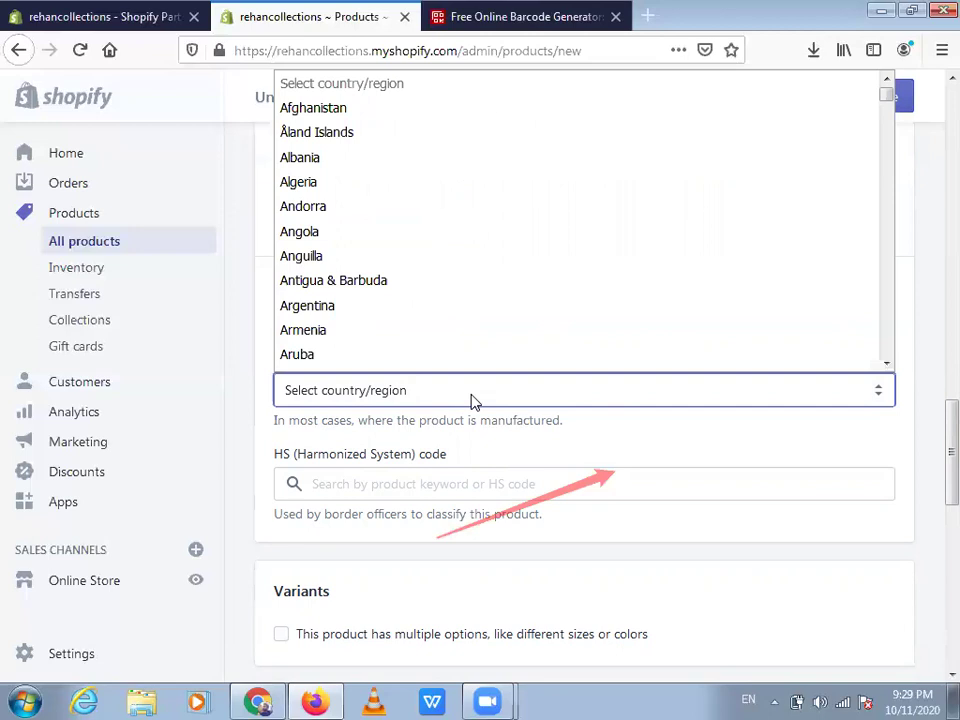
key("p")
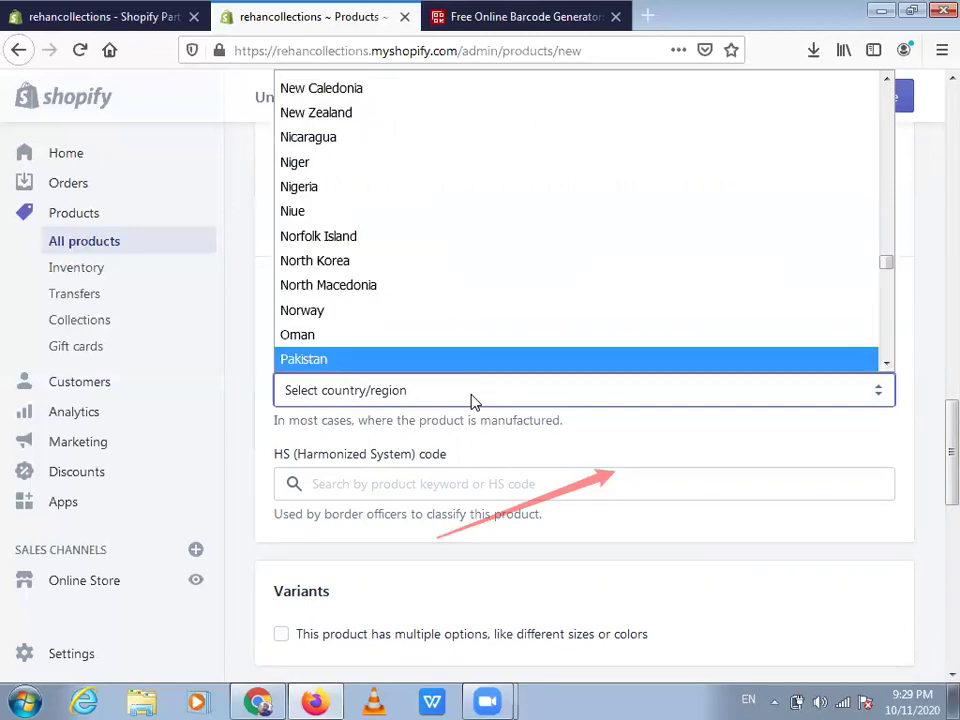
left_click(380, 362)
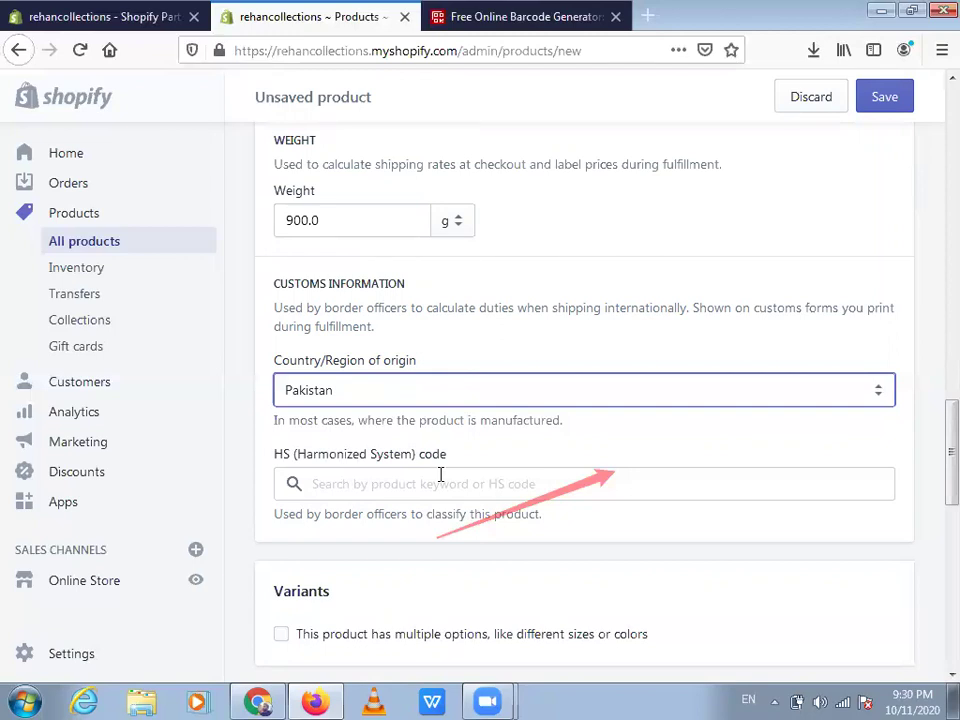
left_click(440, 474)
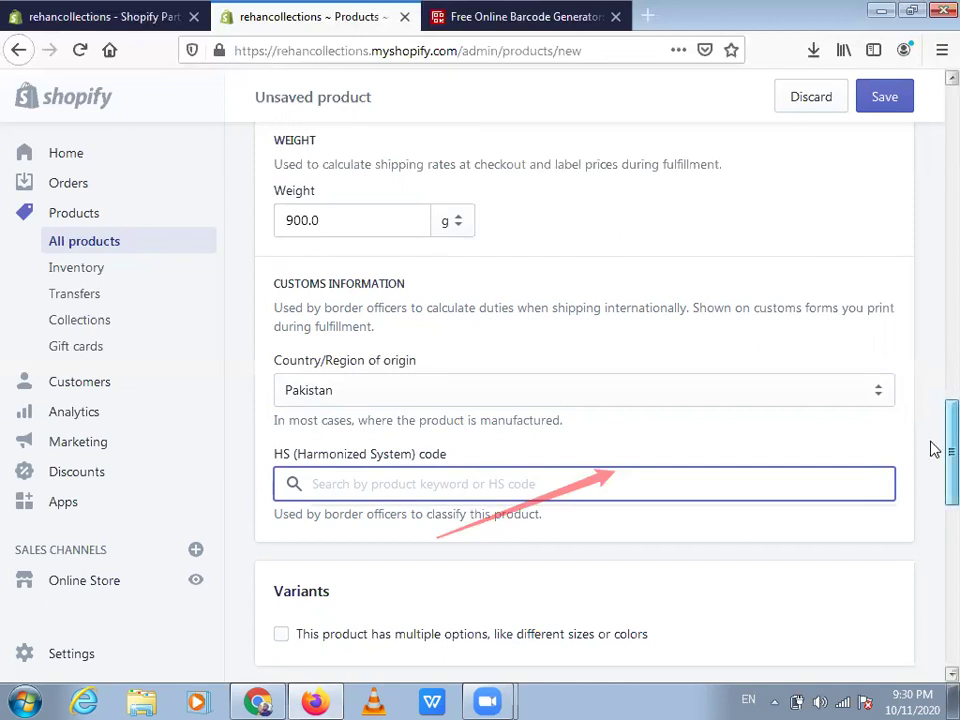
left_click_drag(934, 448, 934, 462)
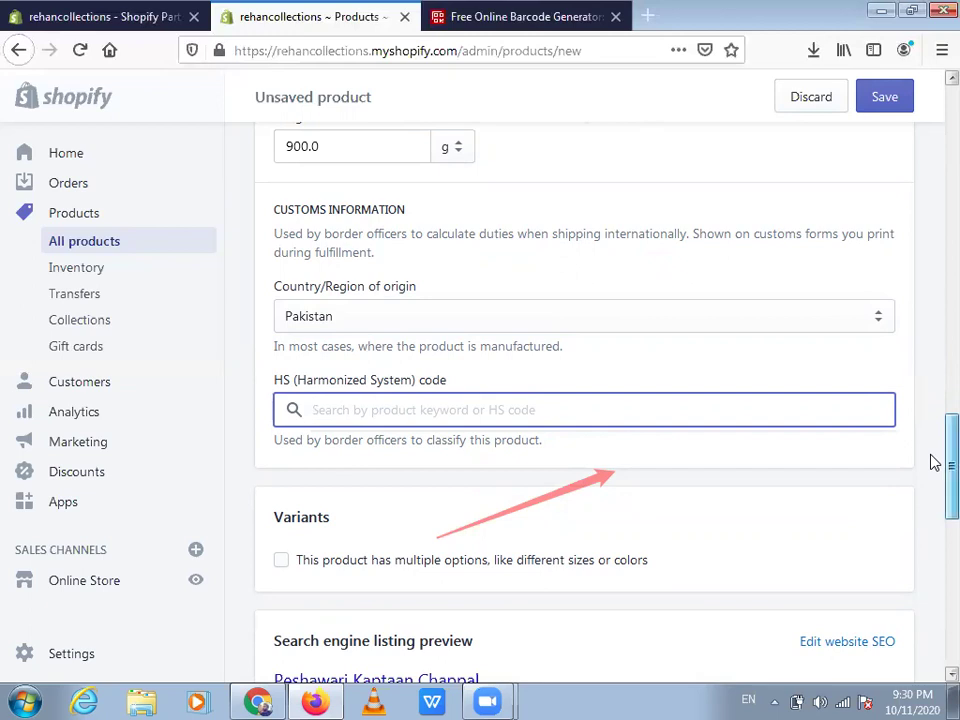
left_click_drag(934, 462, 934, 468)
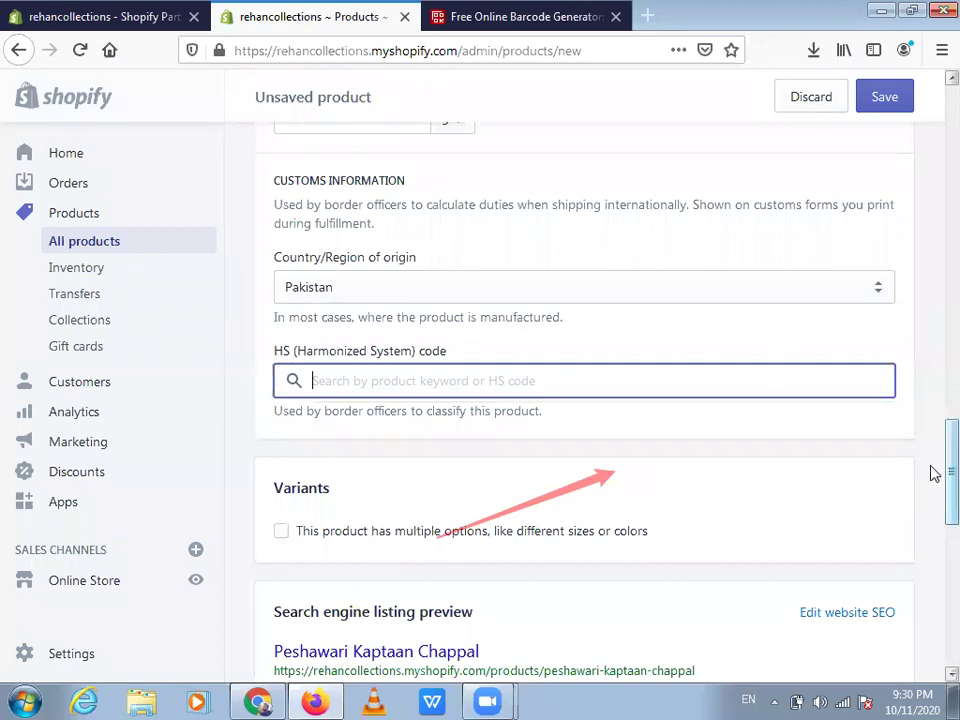
scroll(934, 462, "down", 2)
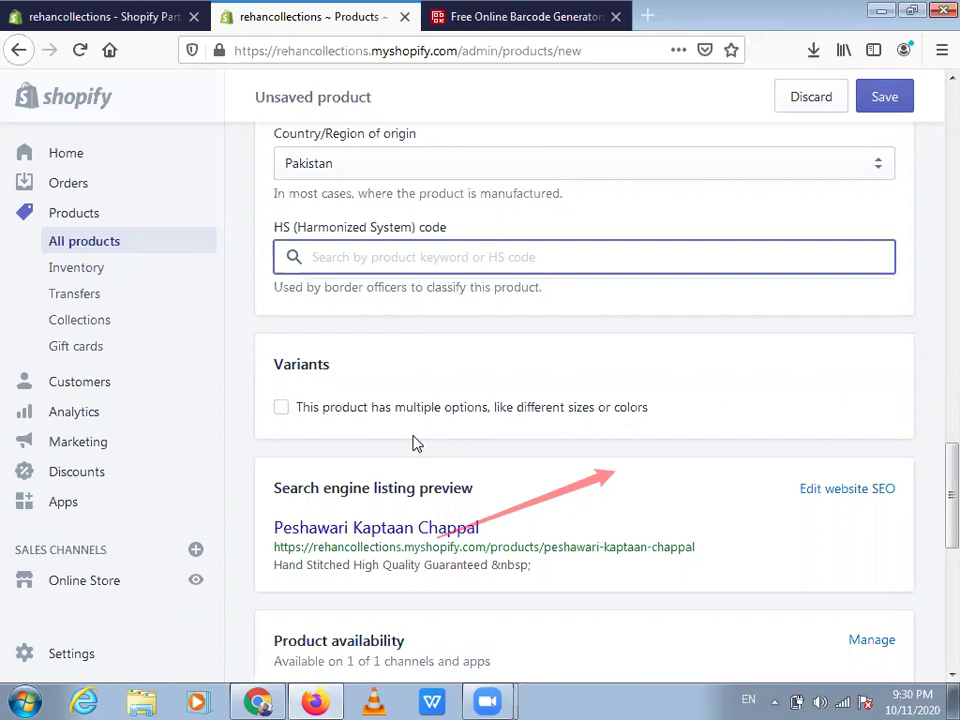
Enable multiple options and enter Size values 6, 7, 8, 9, 10 and 11.
left_click(281, 410)
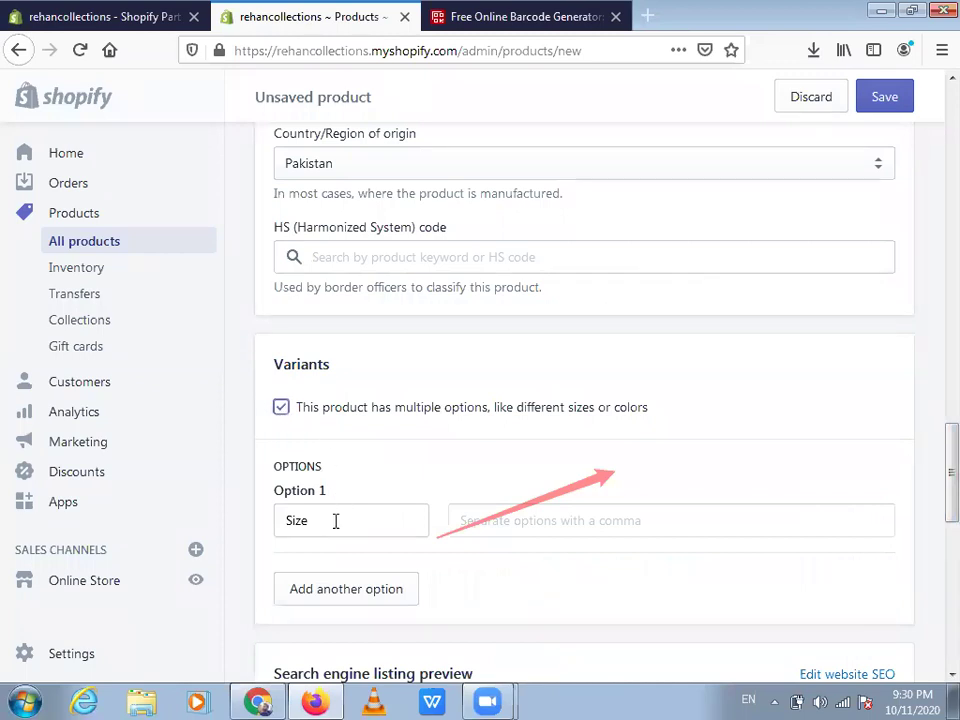
left_click(497, 521)
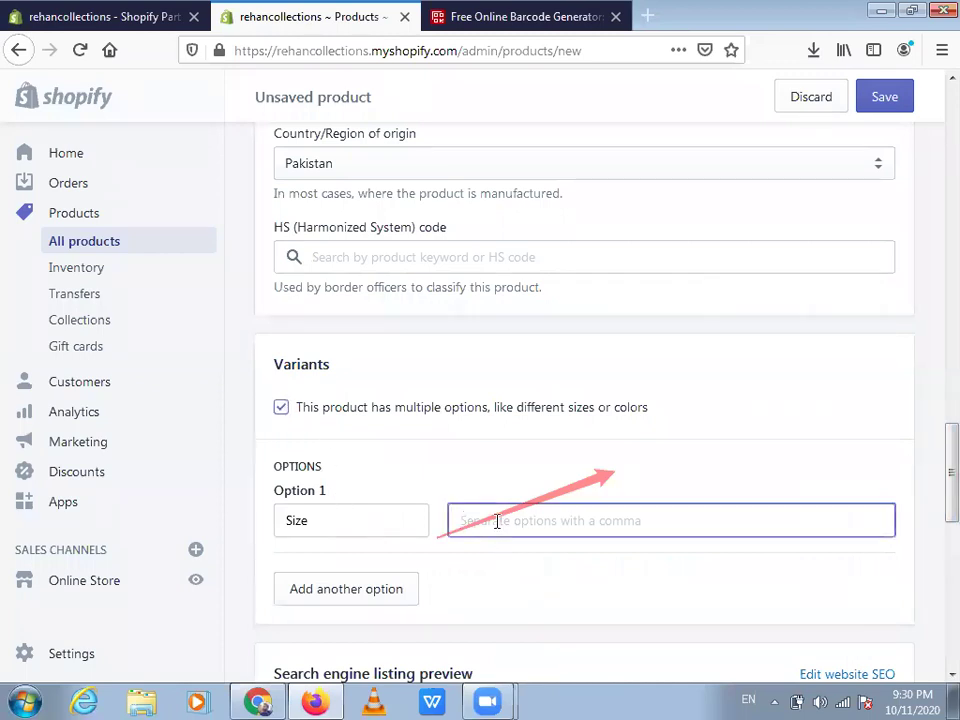
type("6")
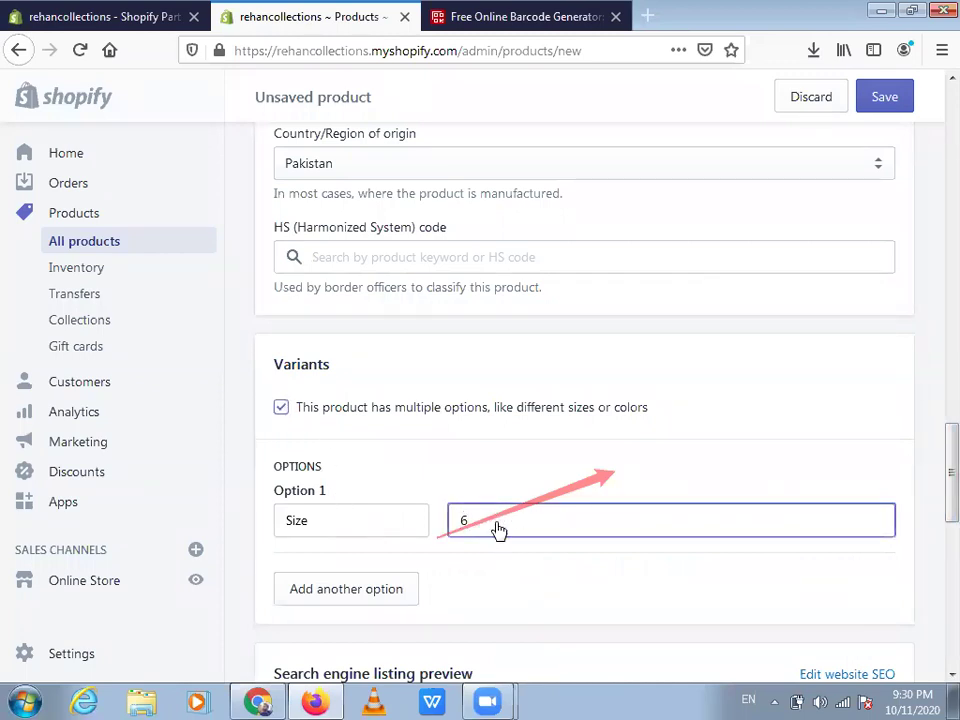
type(",7")
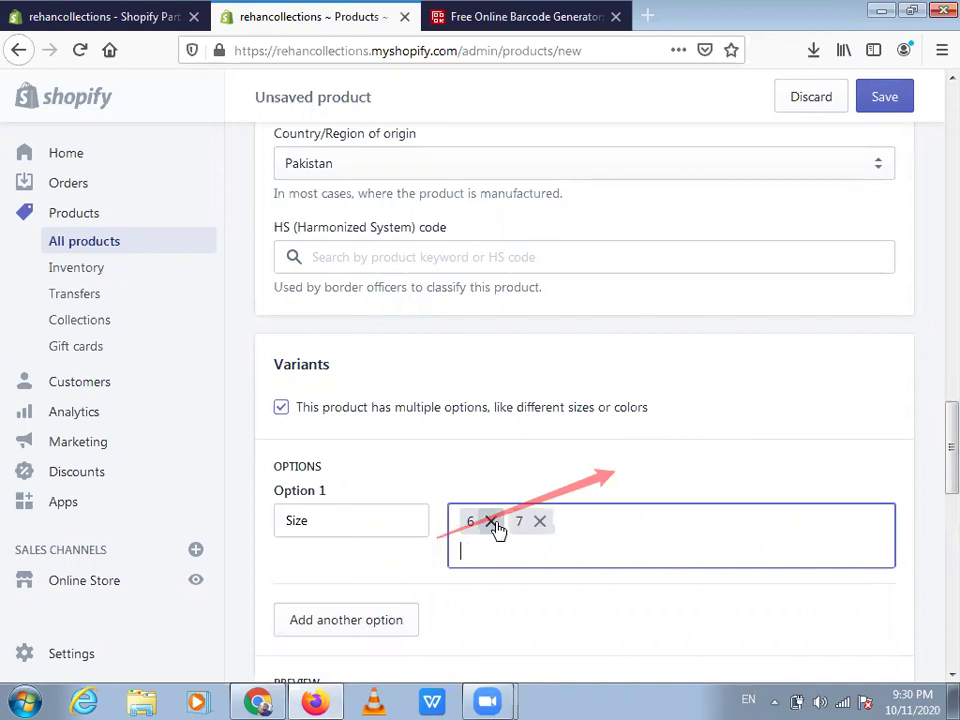
type(",8,9")
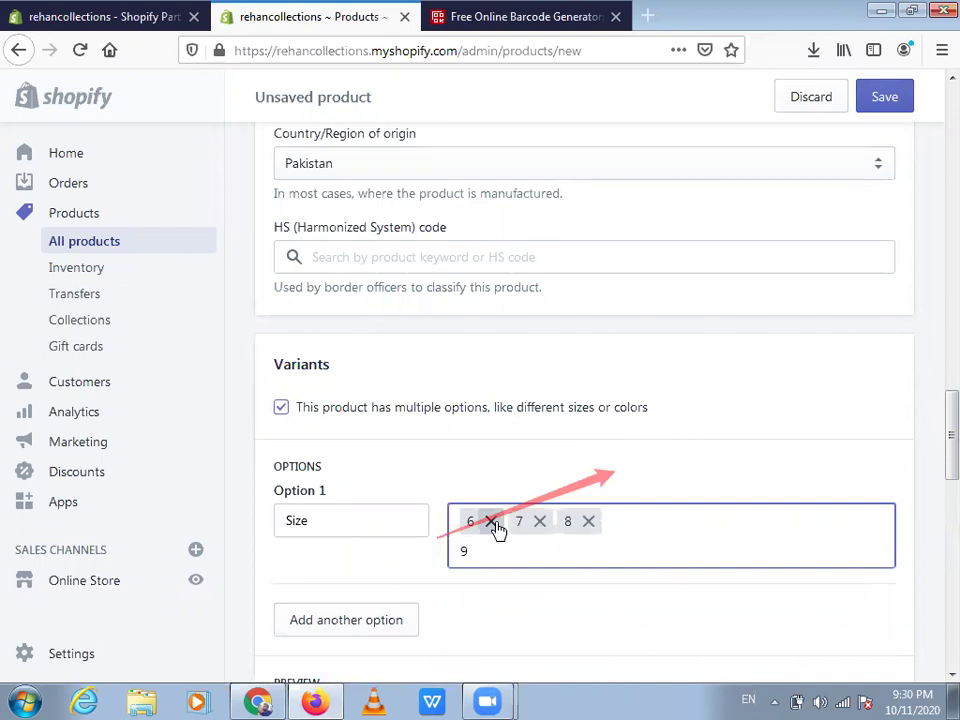
type(",10,11,")
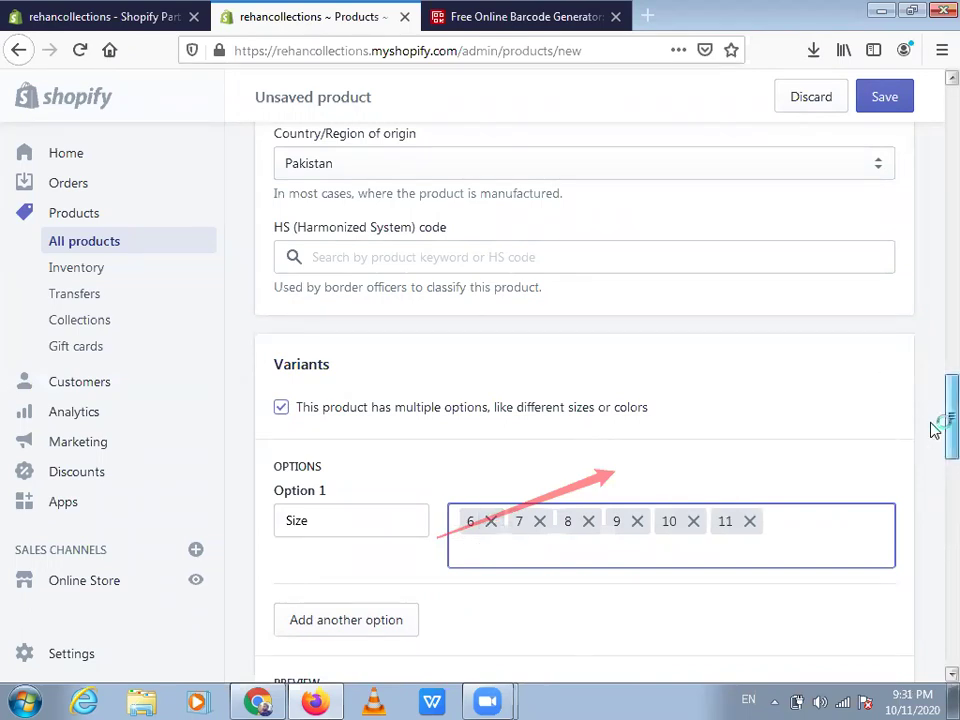
left_click_drag(934, 424, 936, 471)
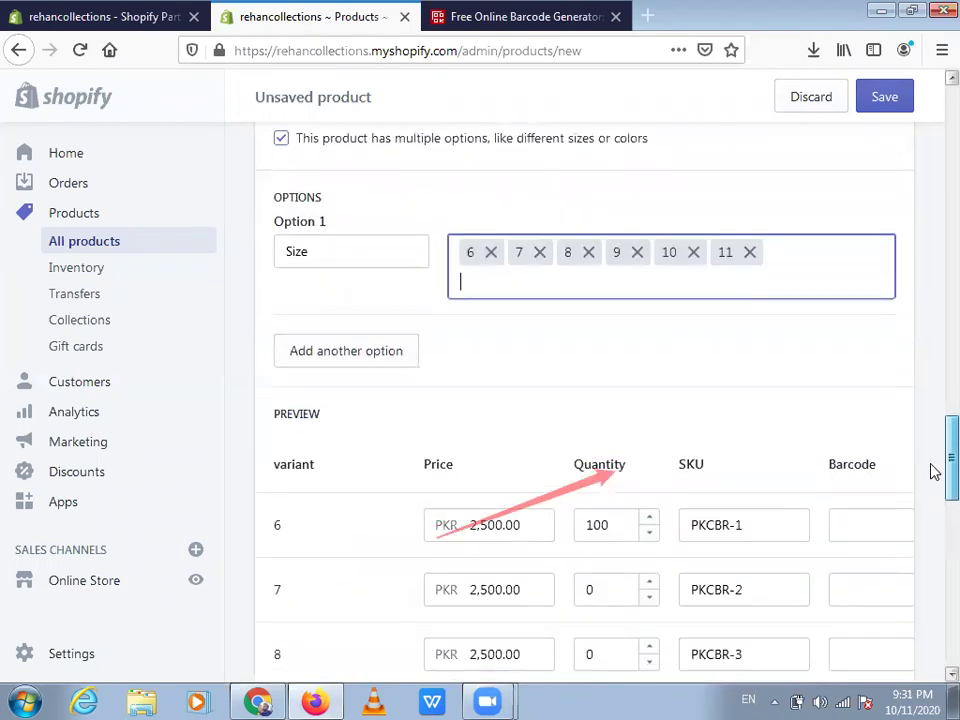
Add a Color option with value black, then remove the value and the option.
left_click(405, 362)
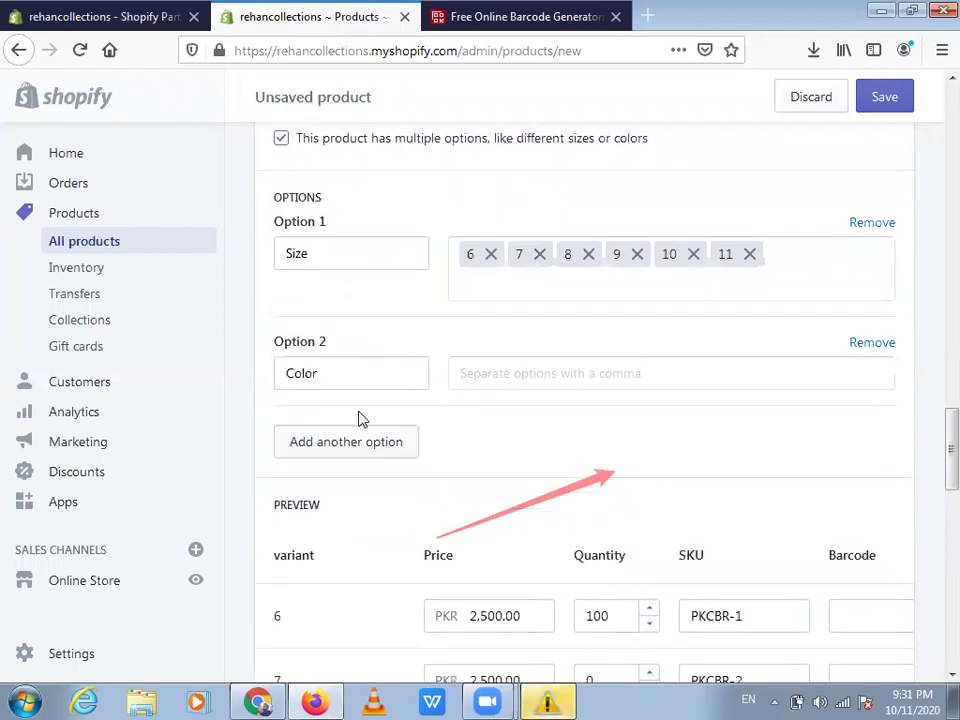
left_click(484, 380)
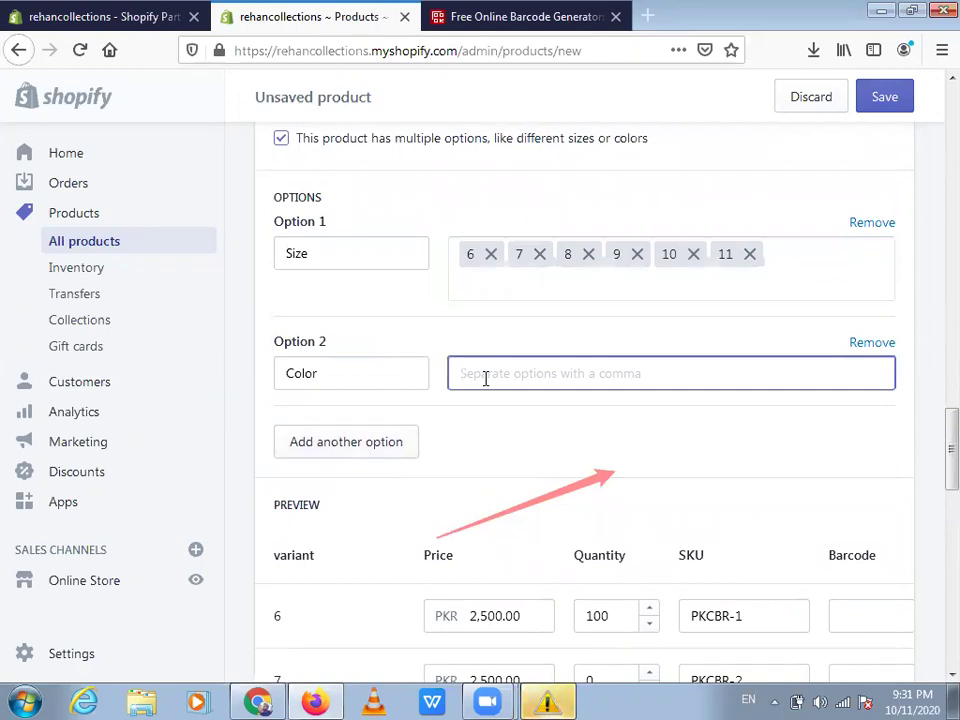
type("black")
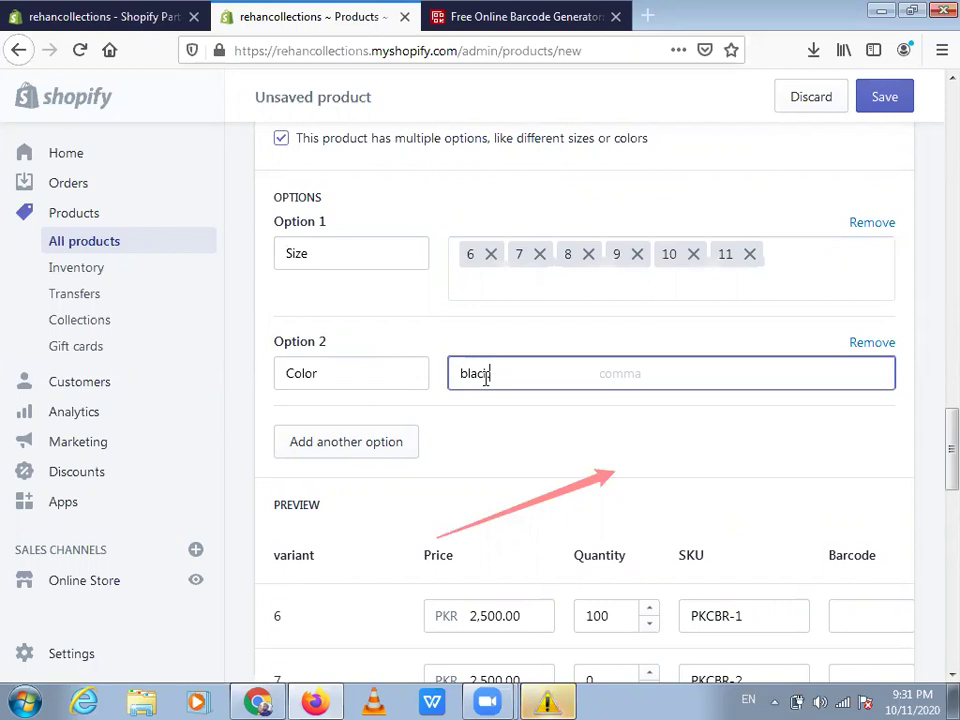
key("Return")
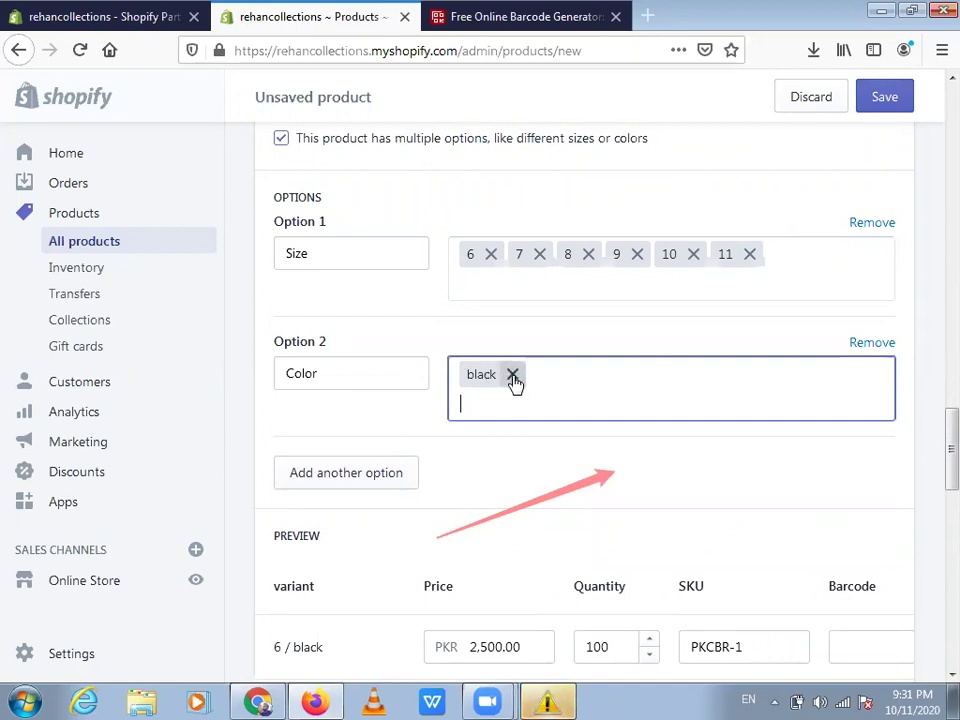
left_click(512, 375)
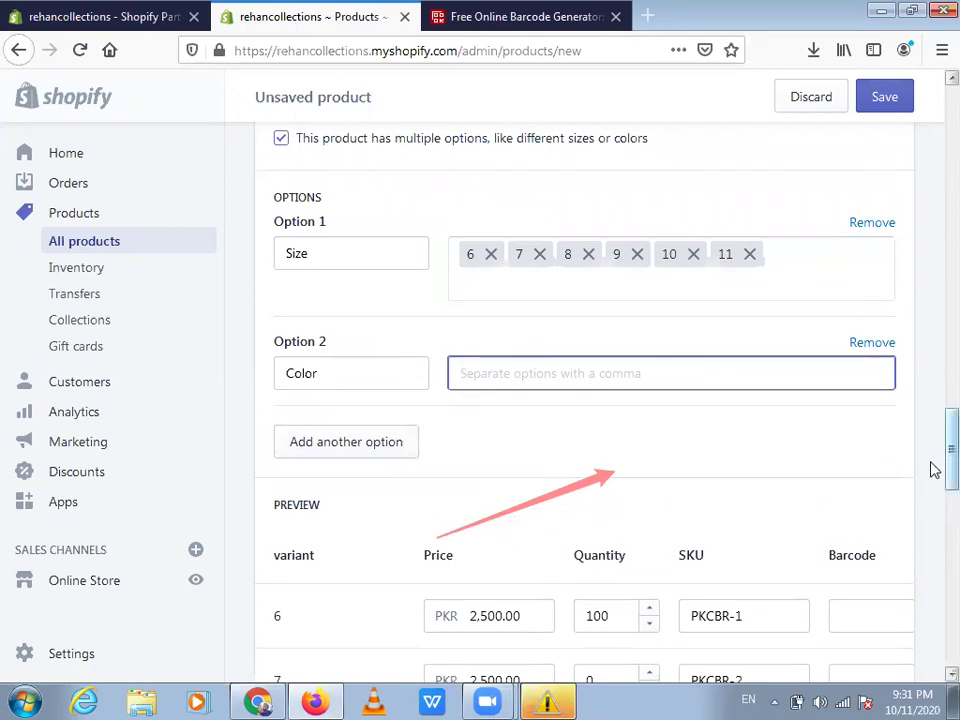
mouse_move(934, 420)
left_mouse_down()
mouse_move(934, 255)
mouse_move(934, 433)
left_mouse_up()
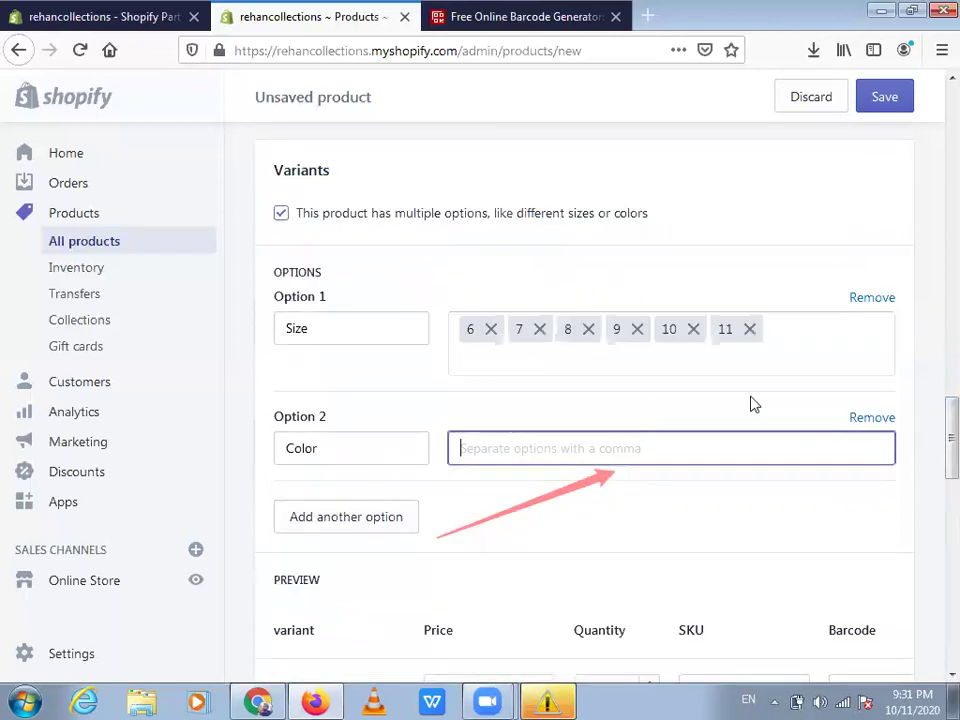
left_click(860, 418)
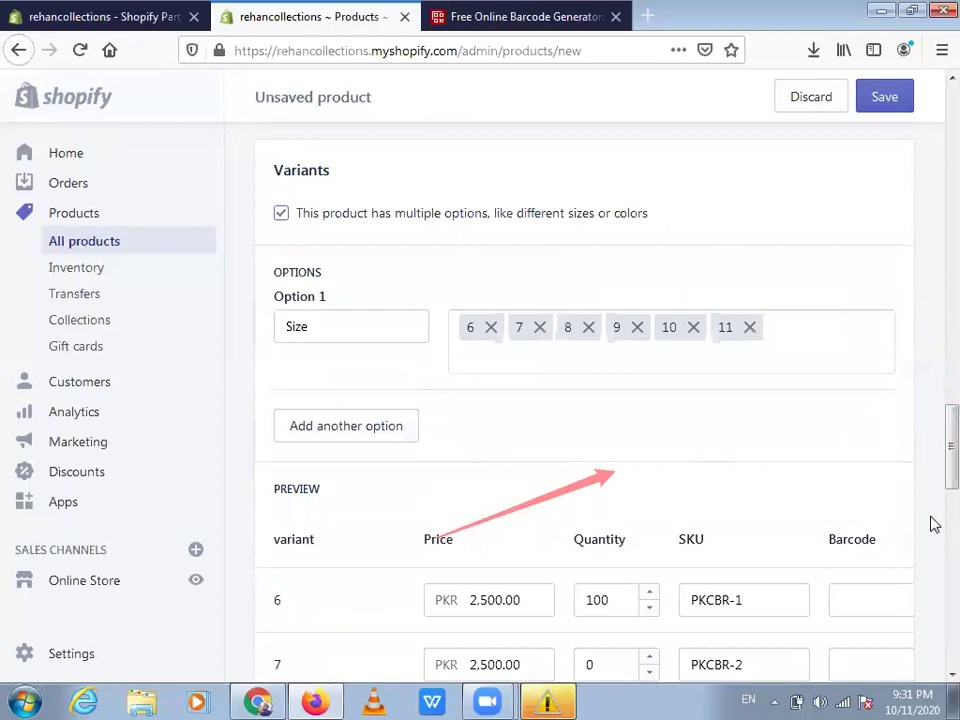
Scroll down past the variants table to the Search engine listing preview.
left_click_drag(949, 455, 934, 491)
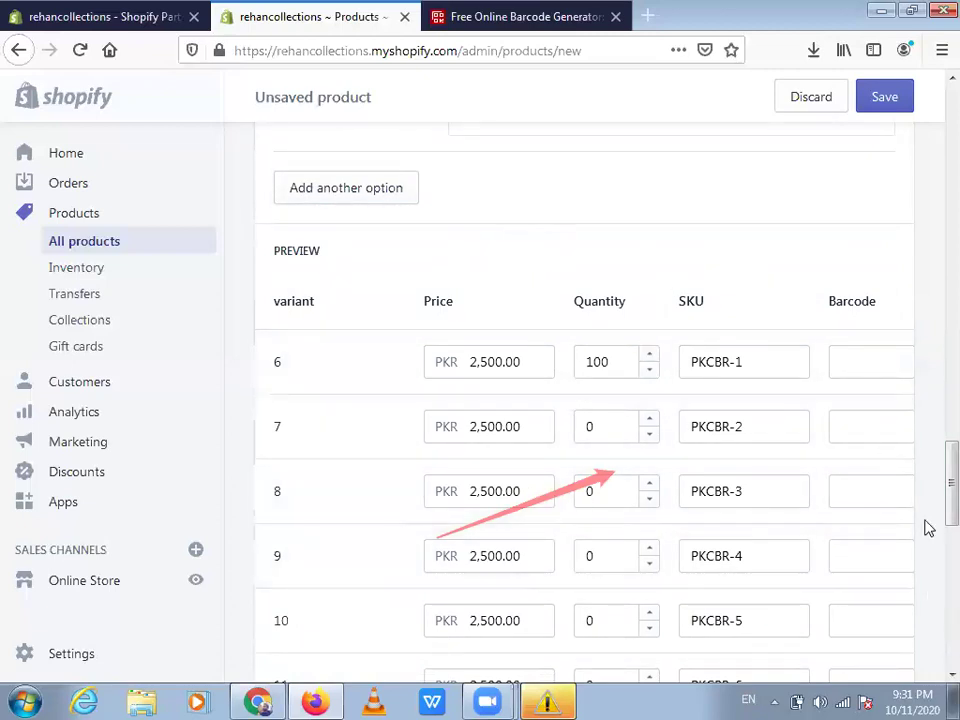
left_click_drag(933, 483, 936, 546)
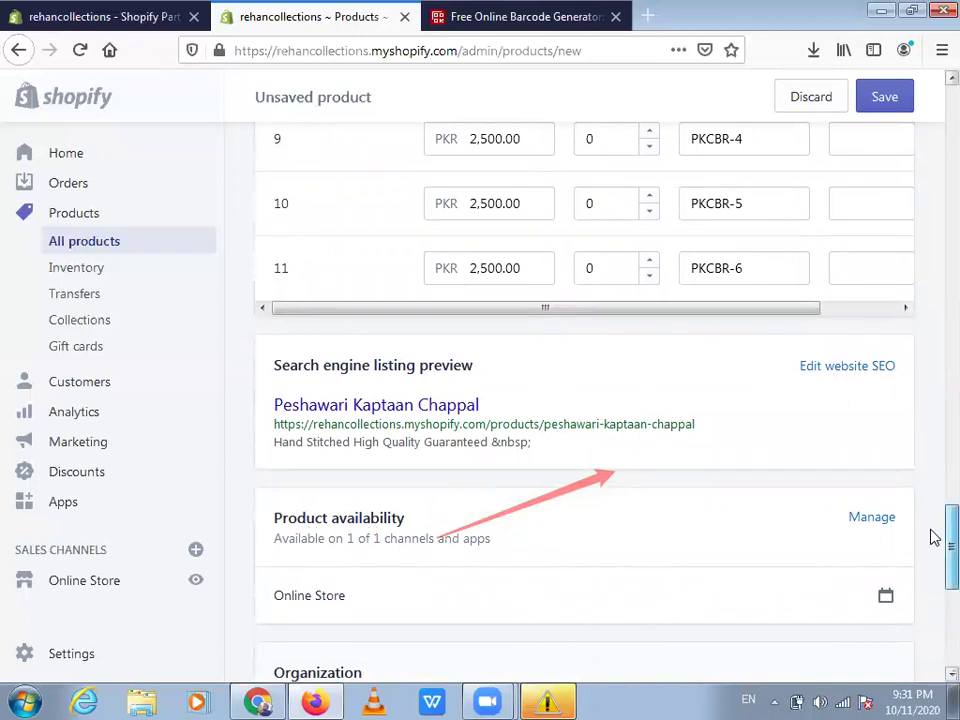
scroll(933, 538, "down", 1)
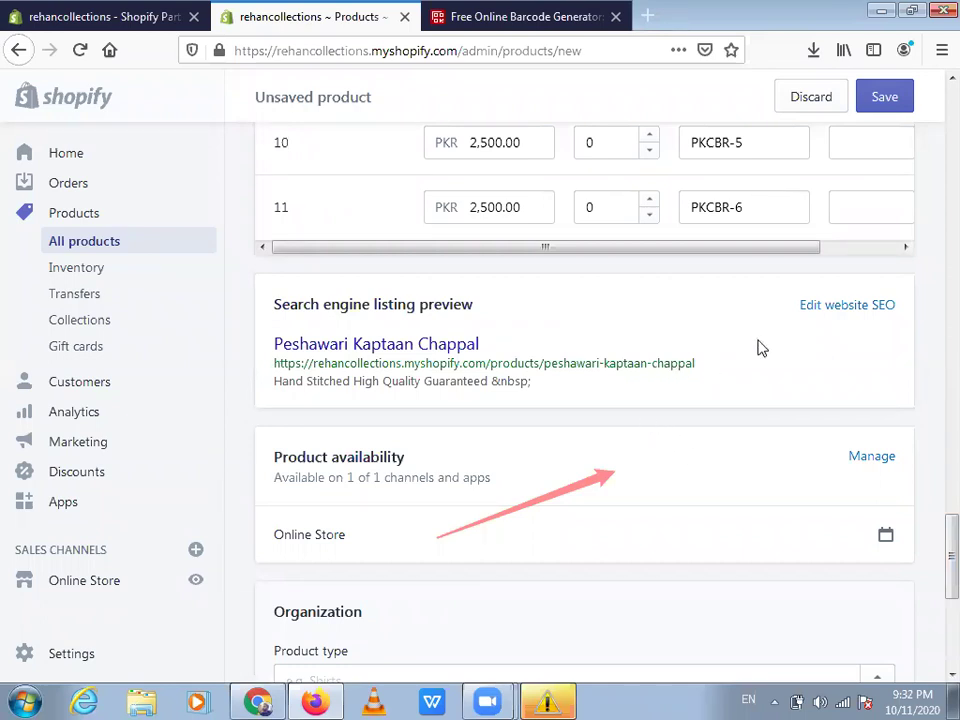
Open Edit website SEO and delete 'Kaptaan' so the page title reads 'Peshawari Chappal'.
left_click(835, 308)
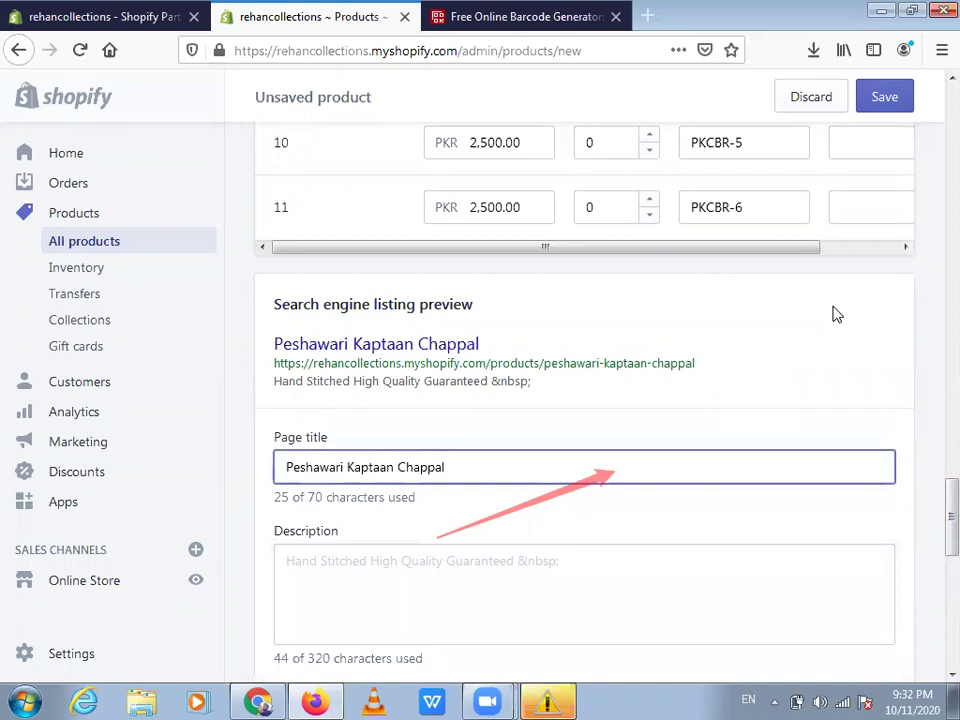
left_click_drag(935, 512, 934, 541)
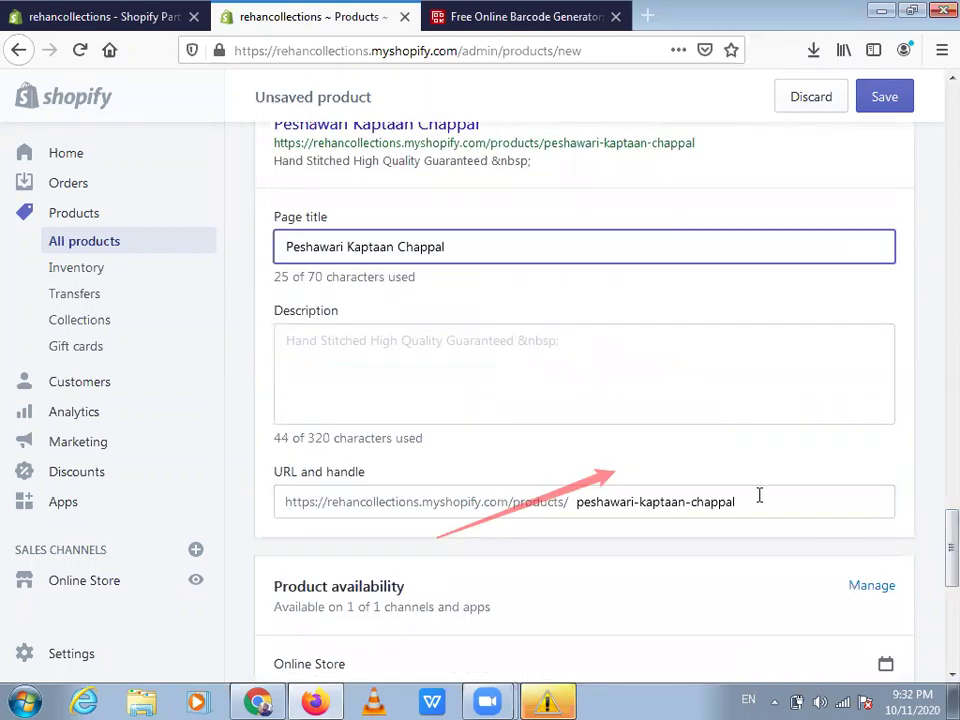
left_click(759, 495)
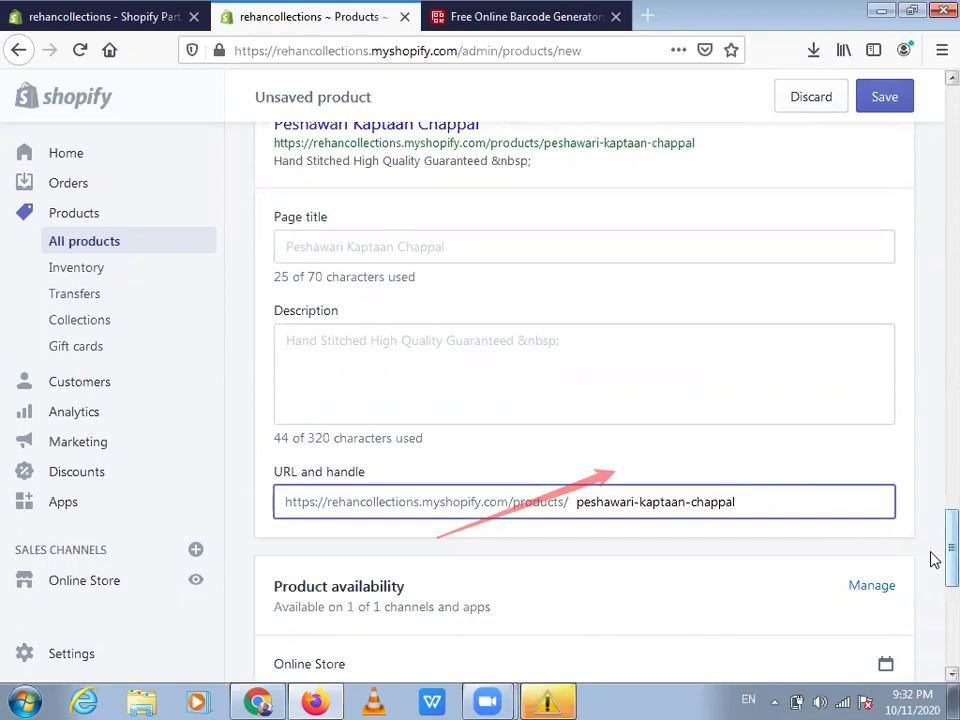
left_click(581, 255)
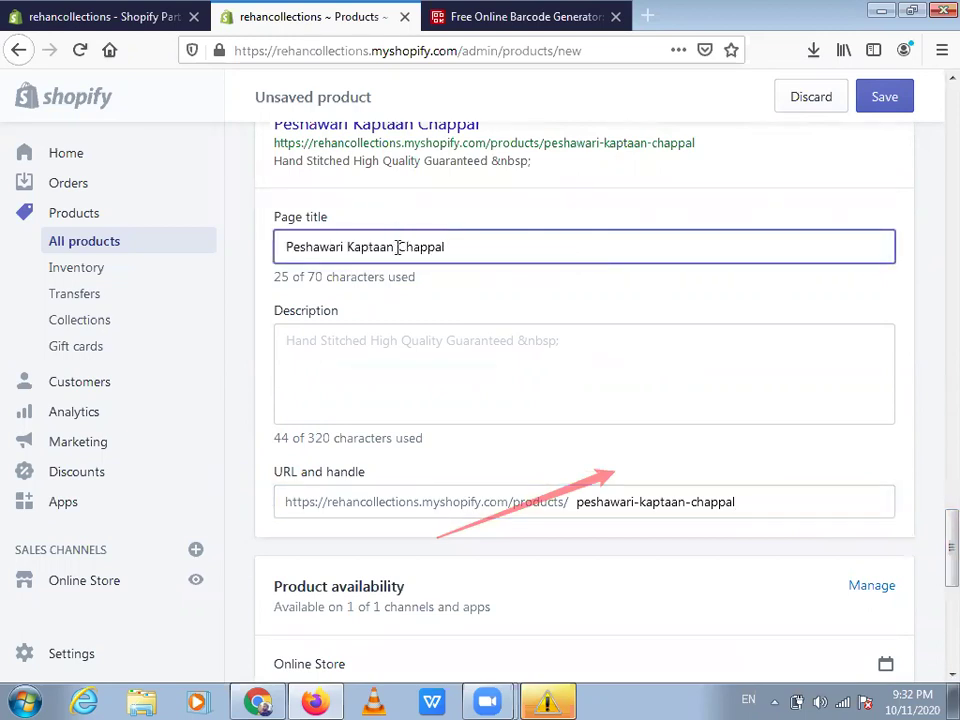
left_click_drag(397, 246, 350, 251)
key("BackSpace")
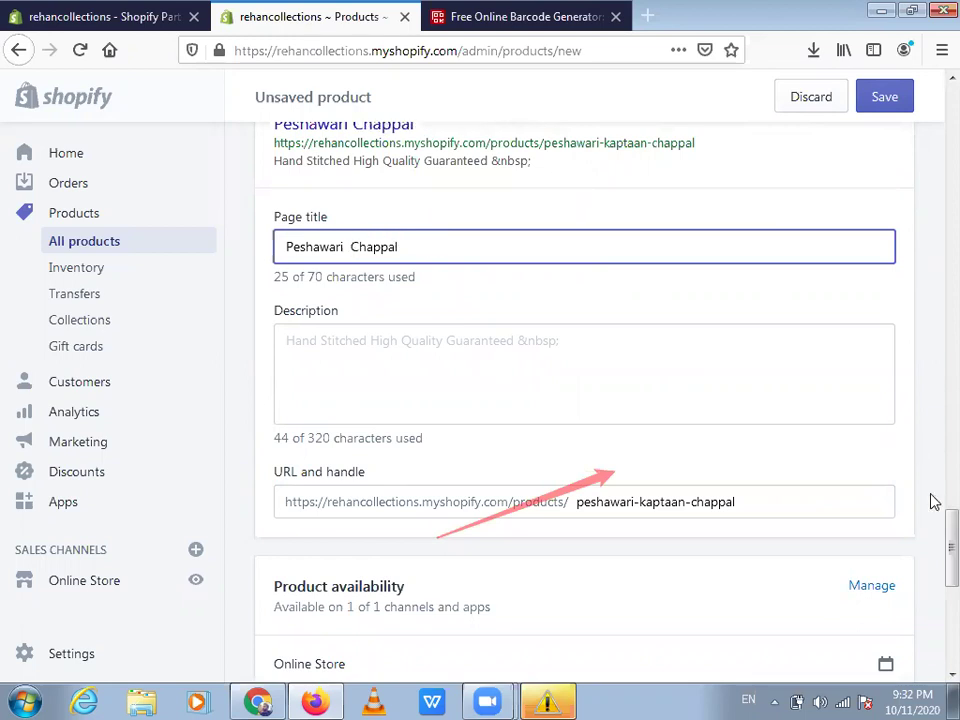
scroll(932, 291, "up", 15)
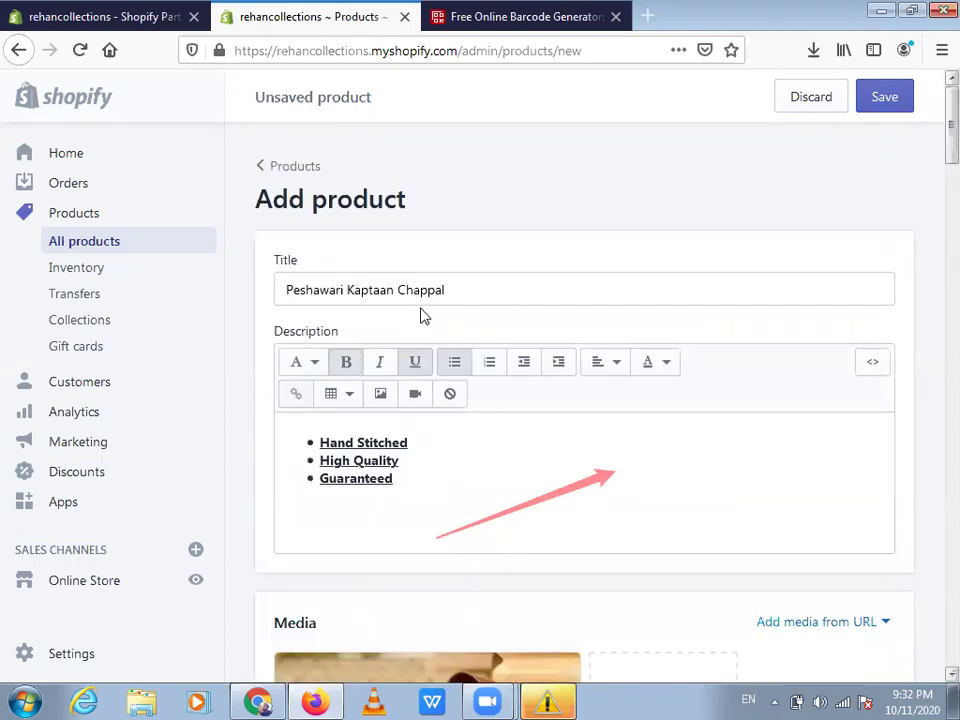
scroll(932, 162, "down", 15)
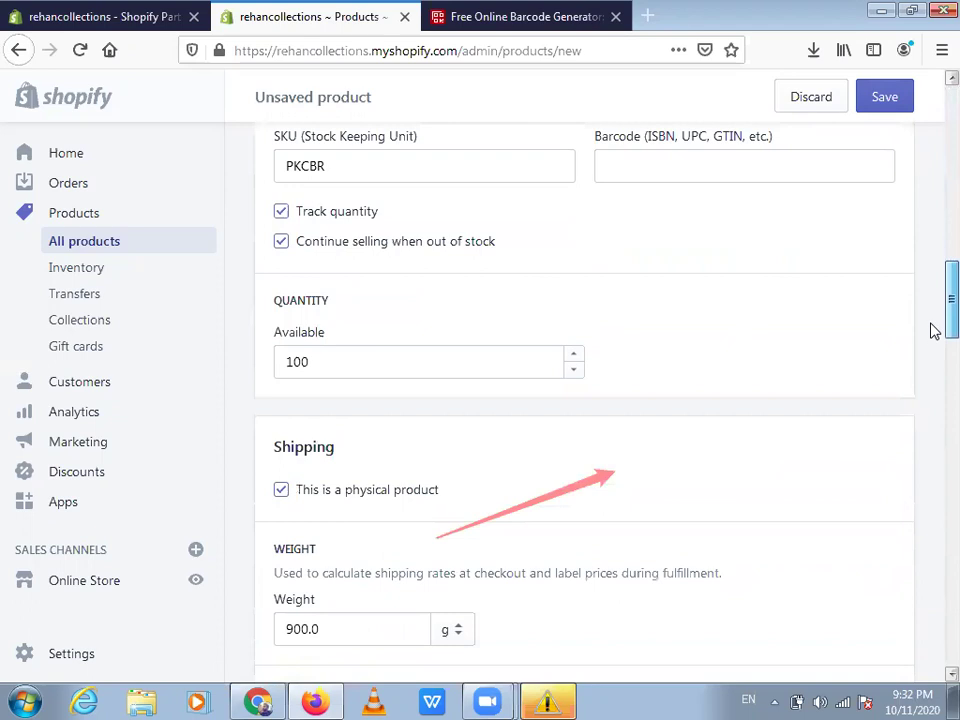
scroll(932, 421, "down", 10)
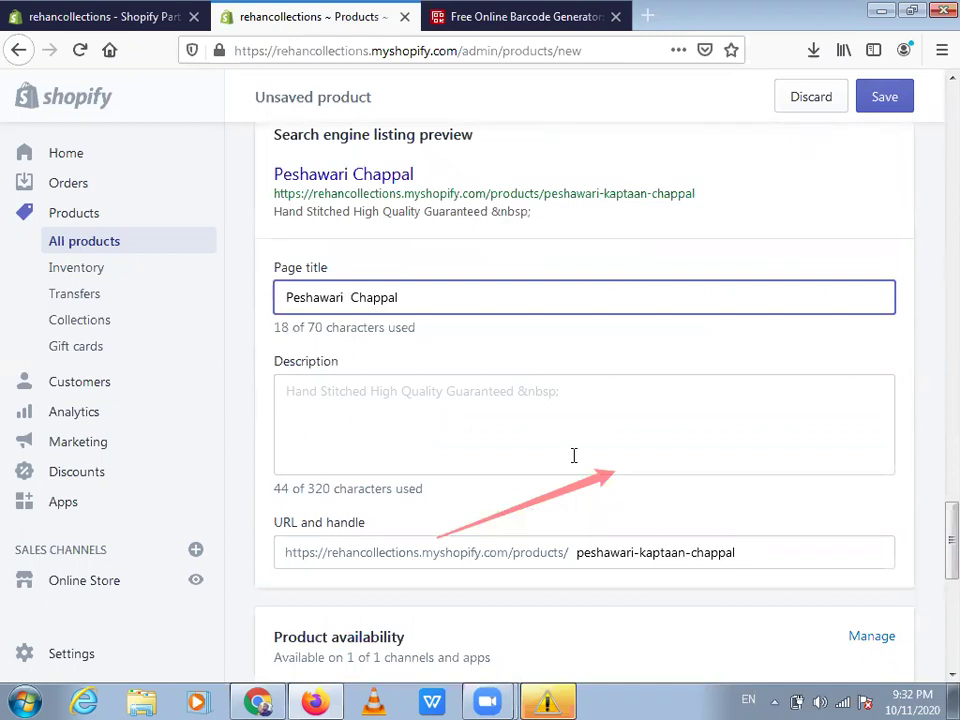
left_click(355, 302)
left_click(480, 408)
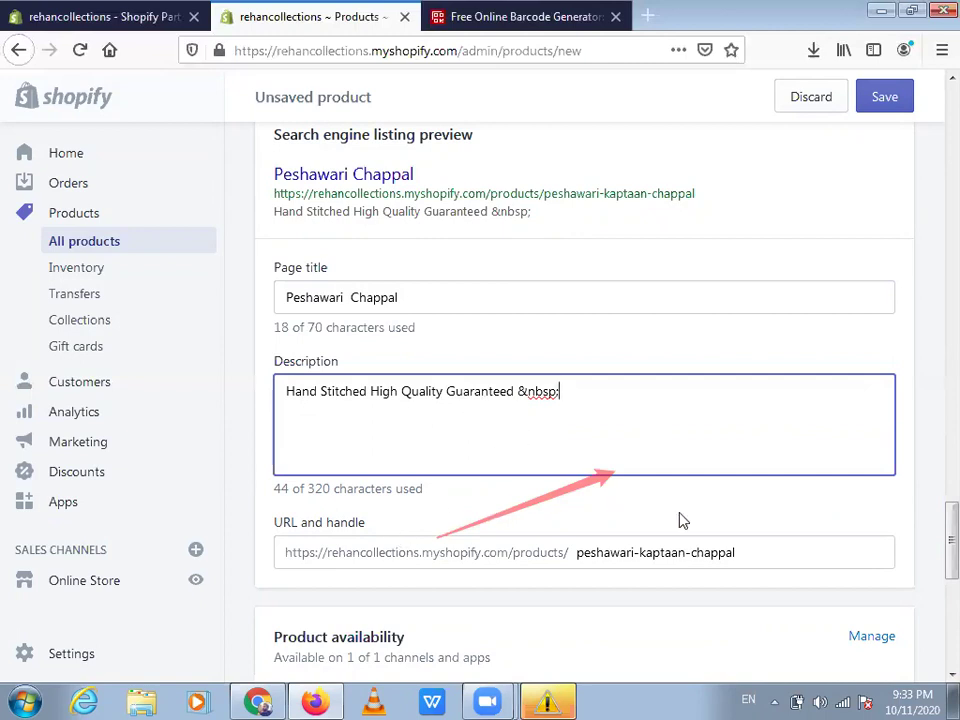
Delete 'kaptaan' and its extra hyphen from the URL handle, leaving peshawari-chappal.
left_click(757, 542)
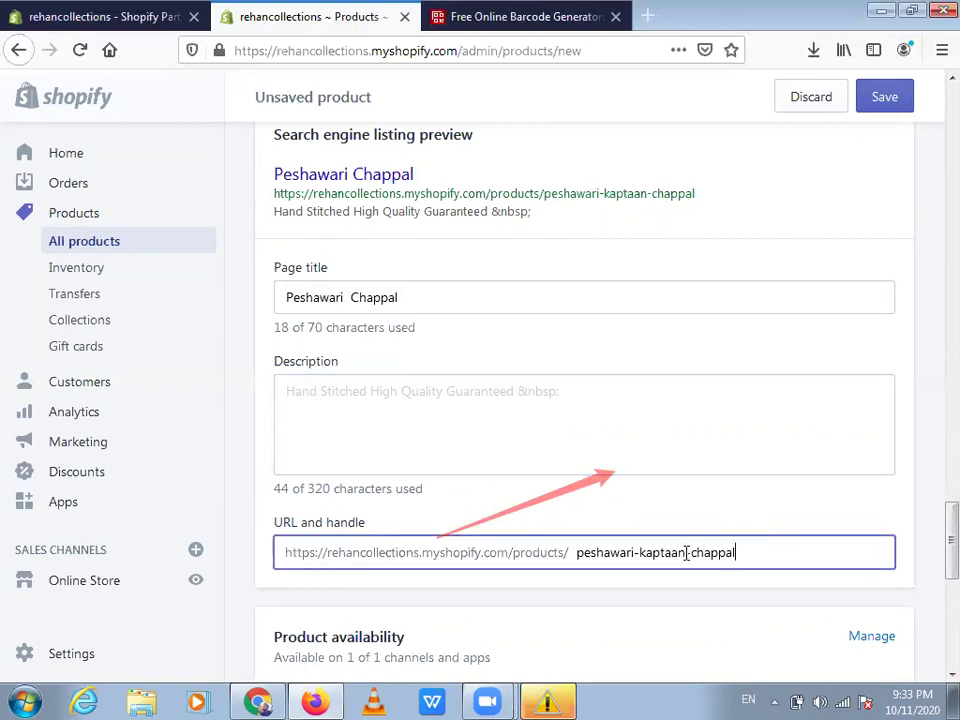
left_click_drag(689, 552, 640, 558)
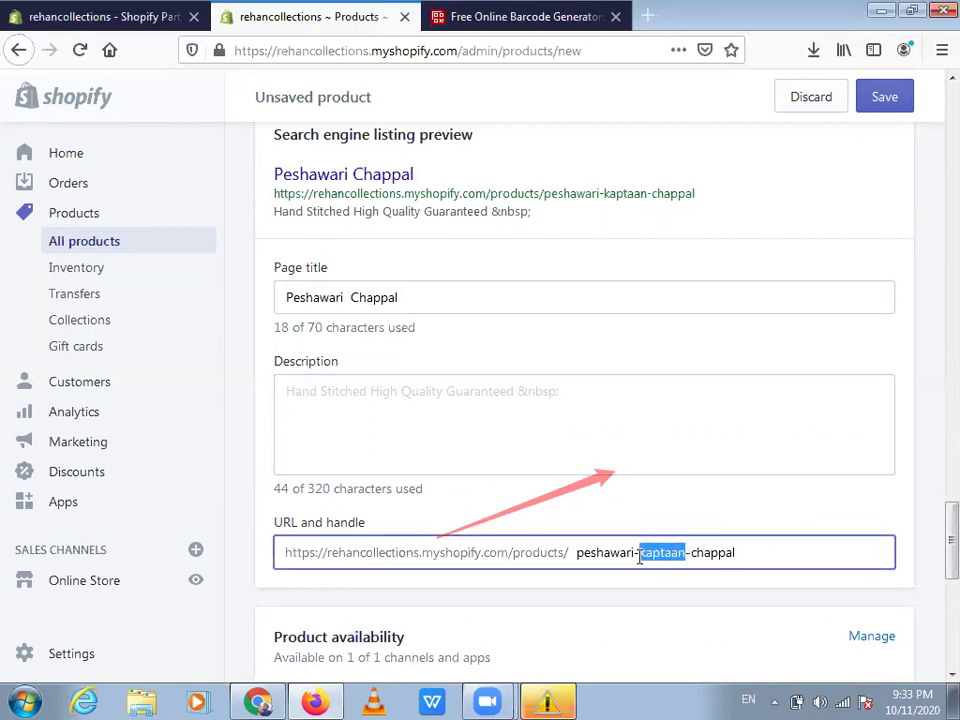
key("BackSpace")
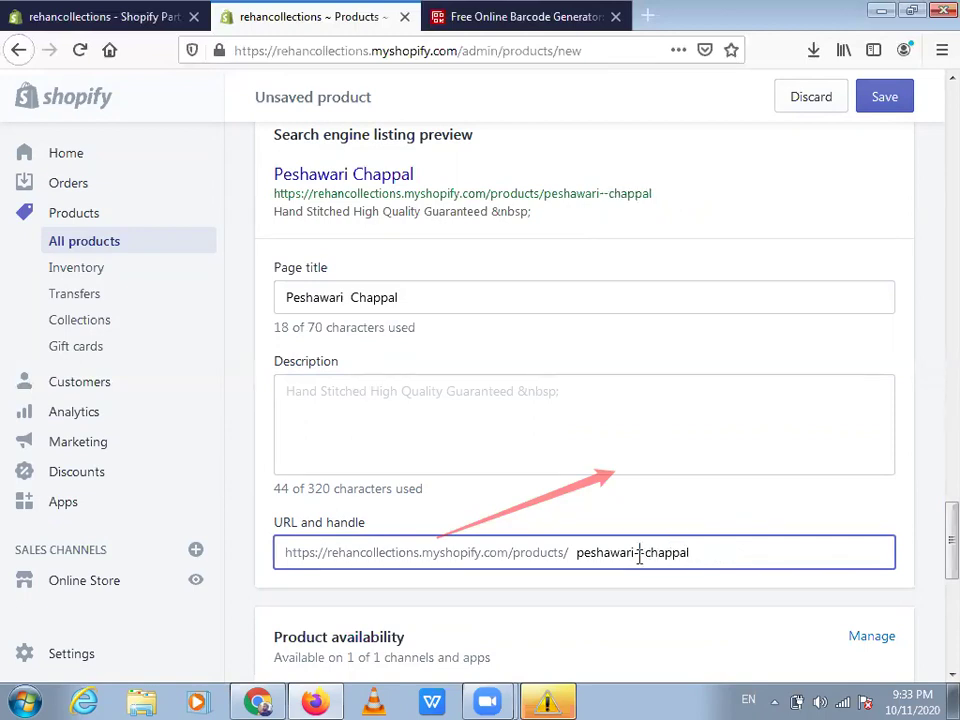
key("BackSpace")
left_click_drag(936, 542, 933, 586)
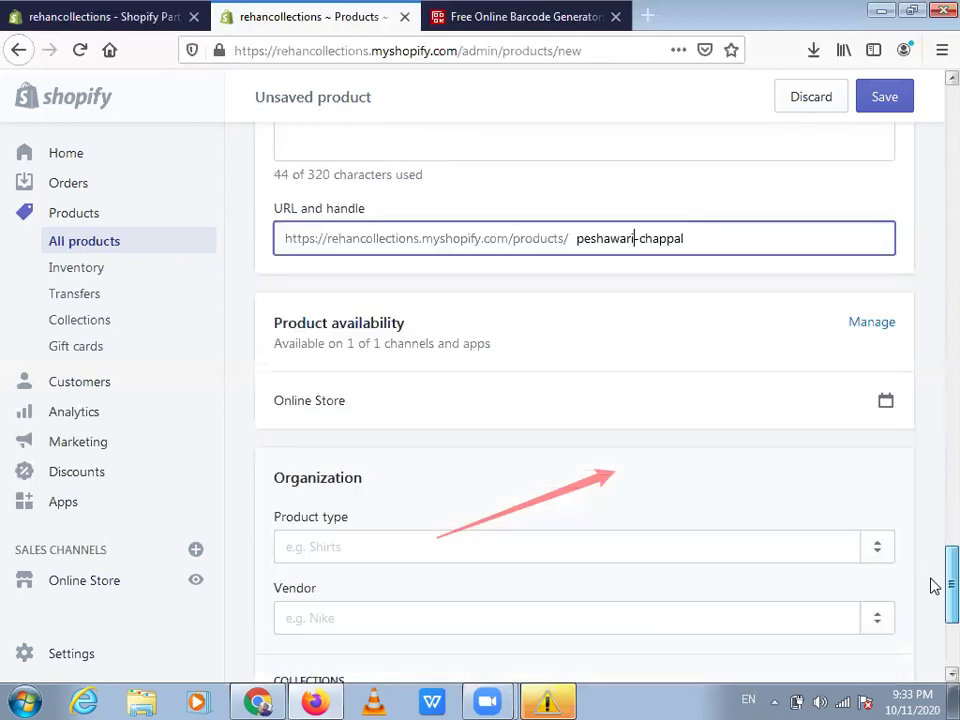
left_click(715, 289)
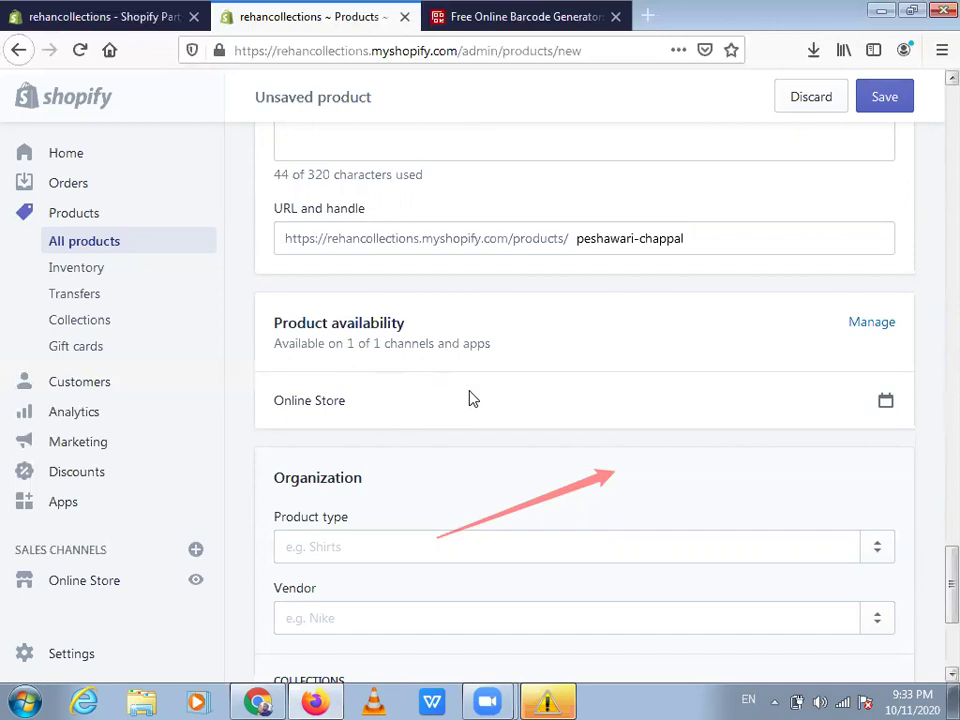
left_click(866, 324)
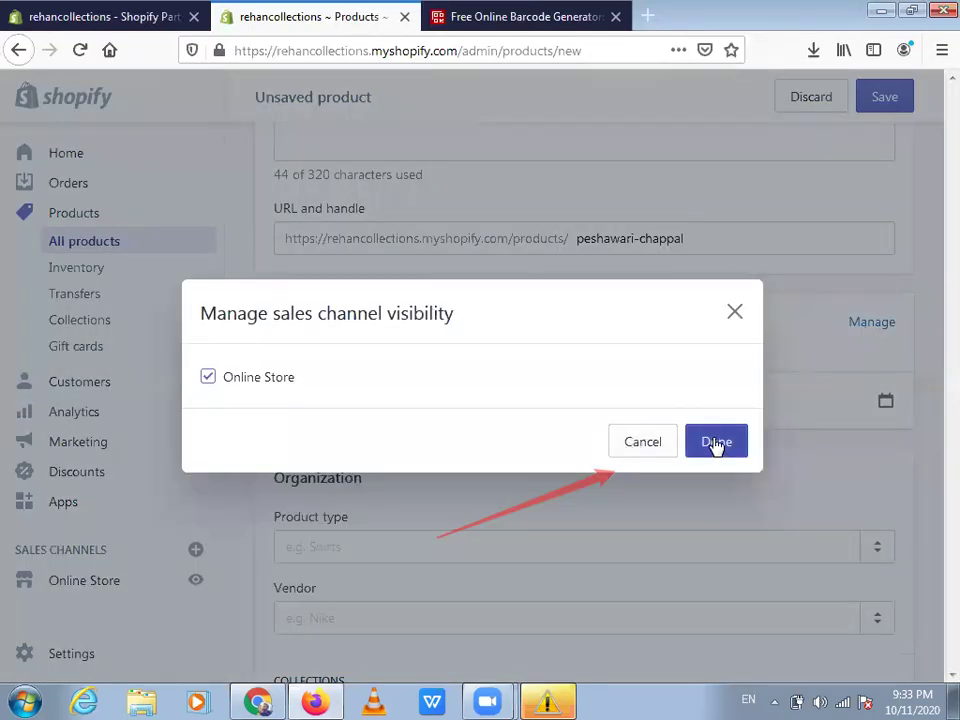
left_click(716, 442)
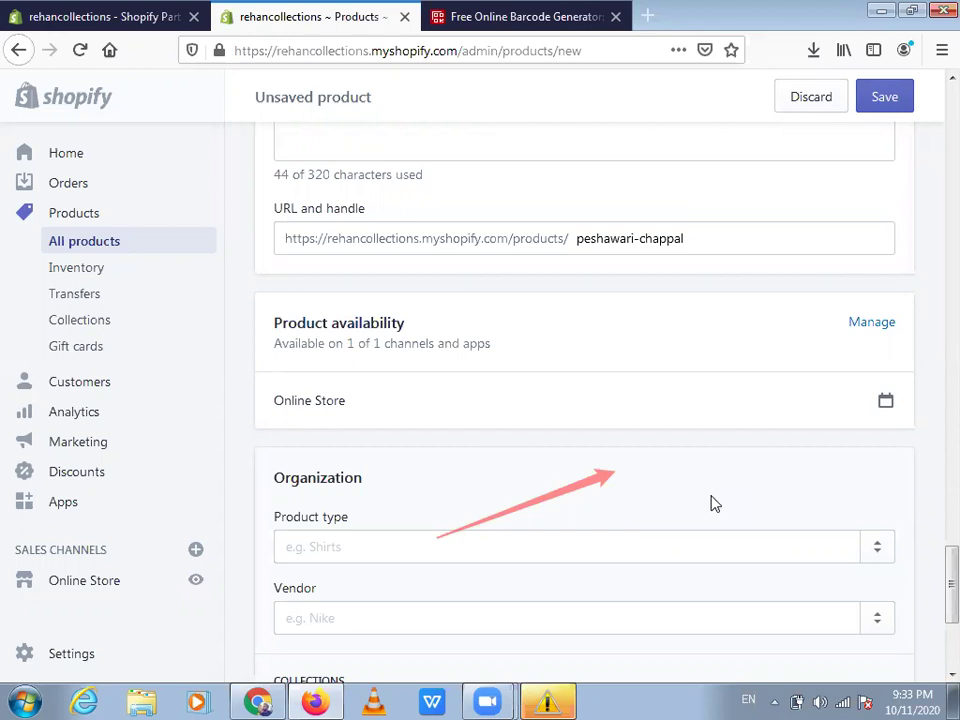
left_click_drag(930, 580, 936, 613)
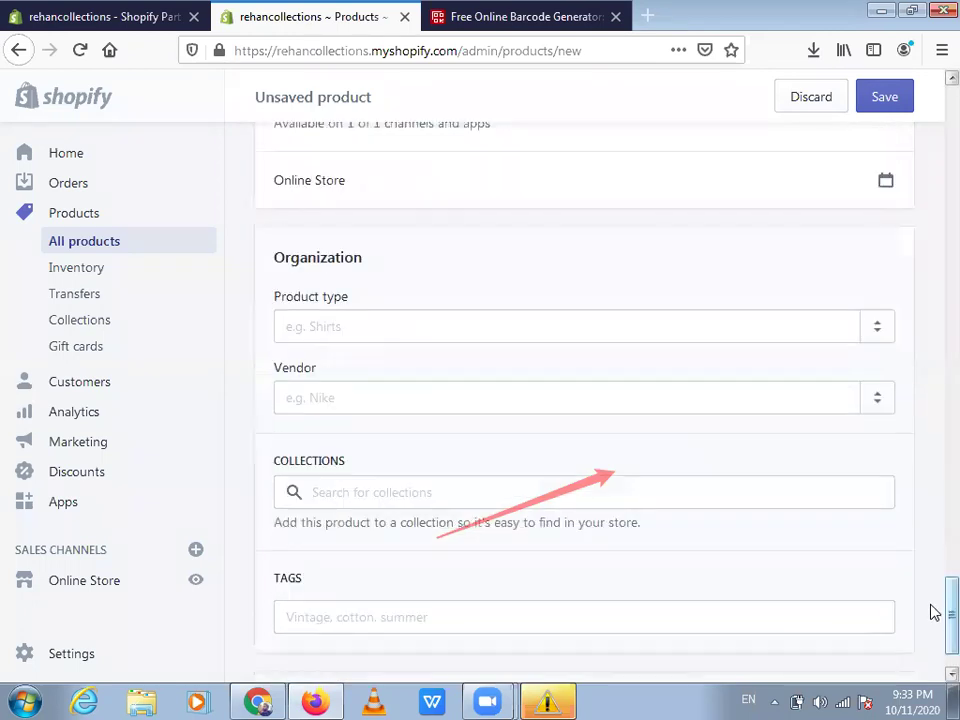
Enter footwears as the product type in the Organization card.
left_click(346, 320)
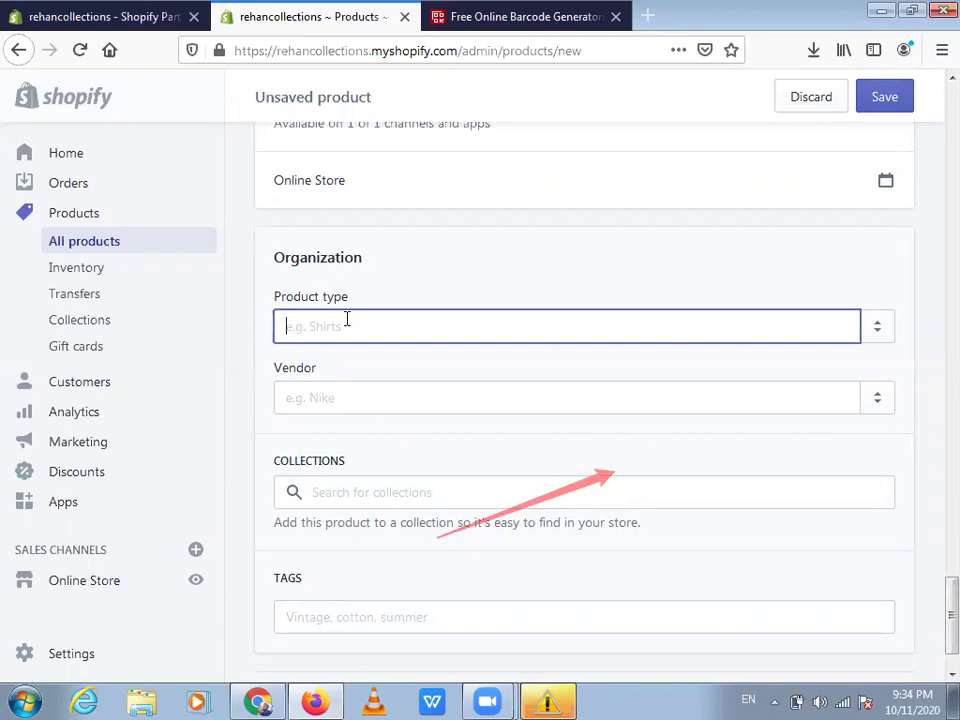
type("foo")
type("twea")
key("BackSpace")
type("ear")
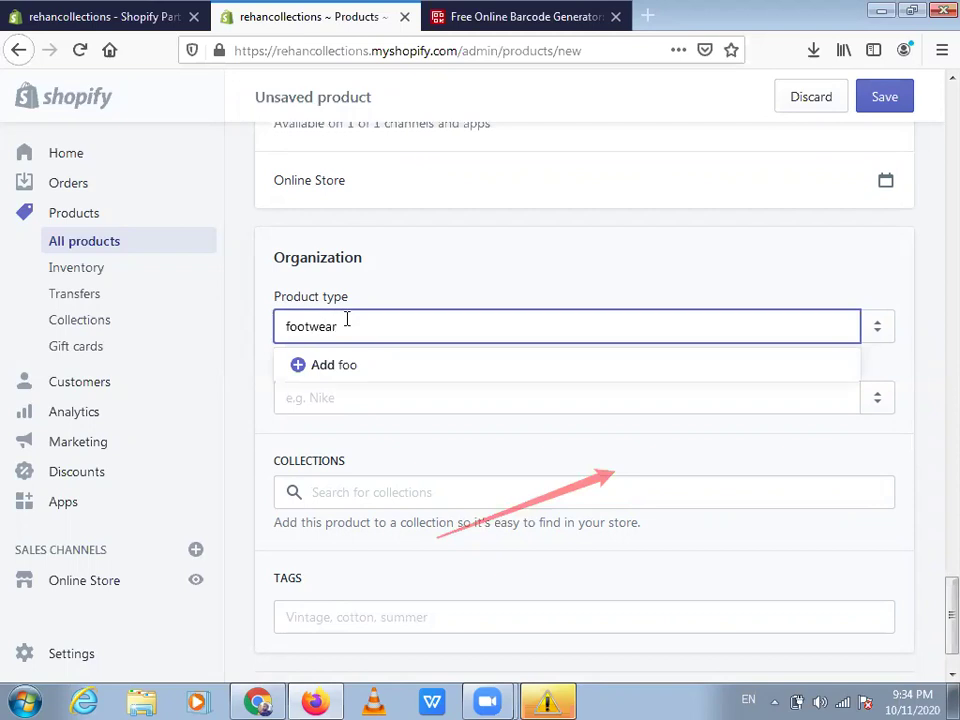
type("s")
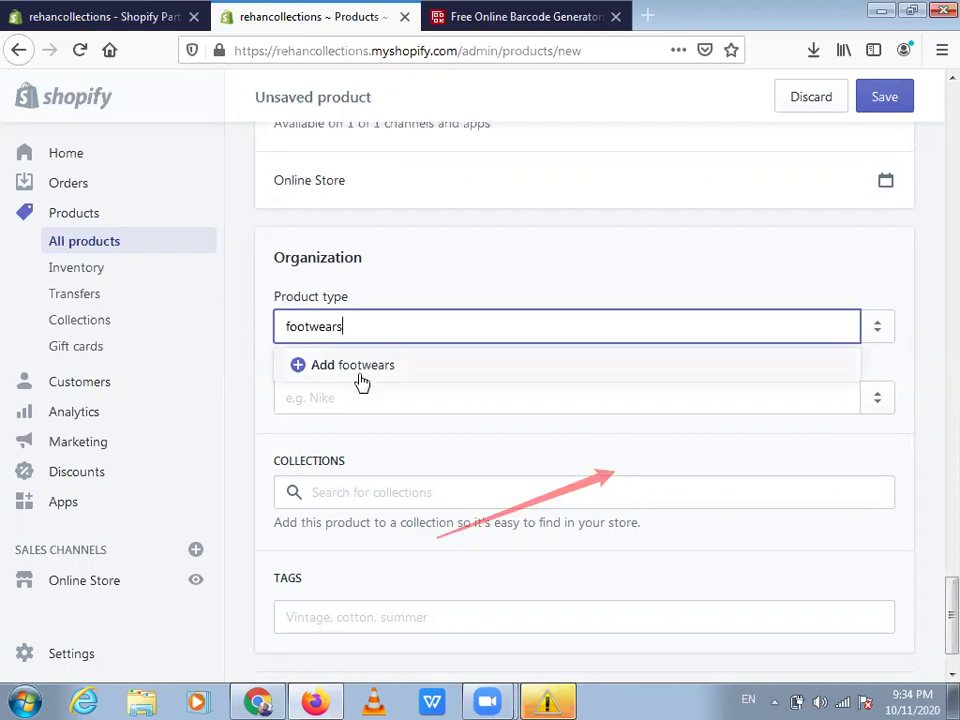
left_click(368, 368)
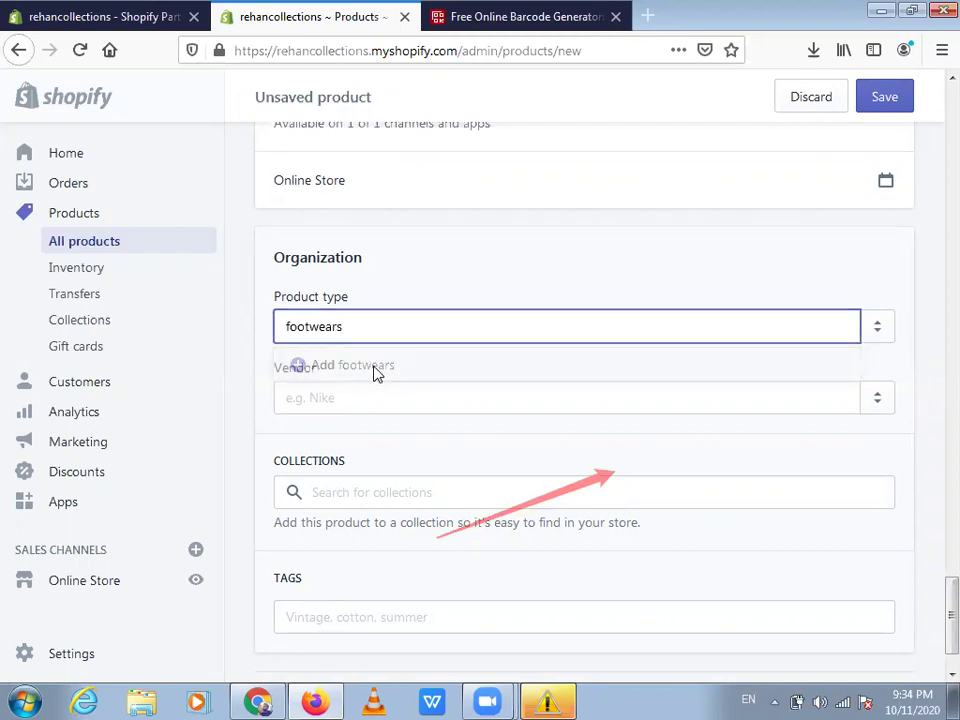
Replace footwears with peshawari chappal as the product type.
left_click(363, 330)
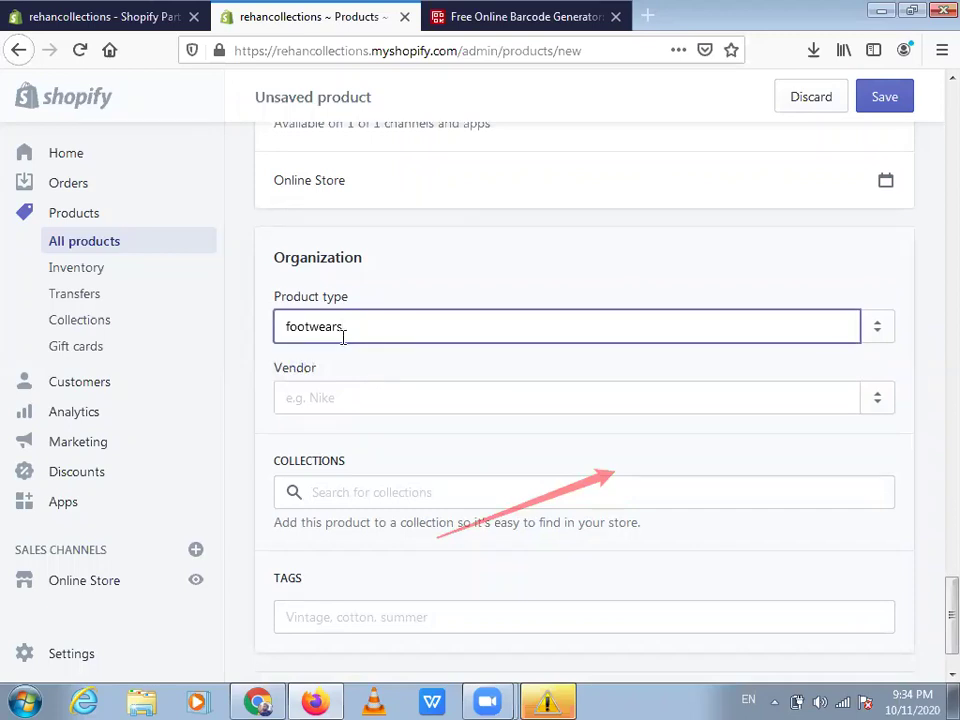
key("BackSpace")
key("BackSpace")
key("BackSpace")
key("BackSpace")
key("BackSpace")
key("BackSpace")
key("BackSpace")
key("BackSpace")
key("BackSpace")
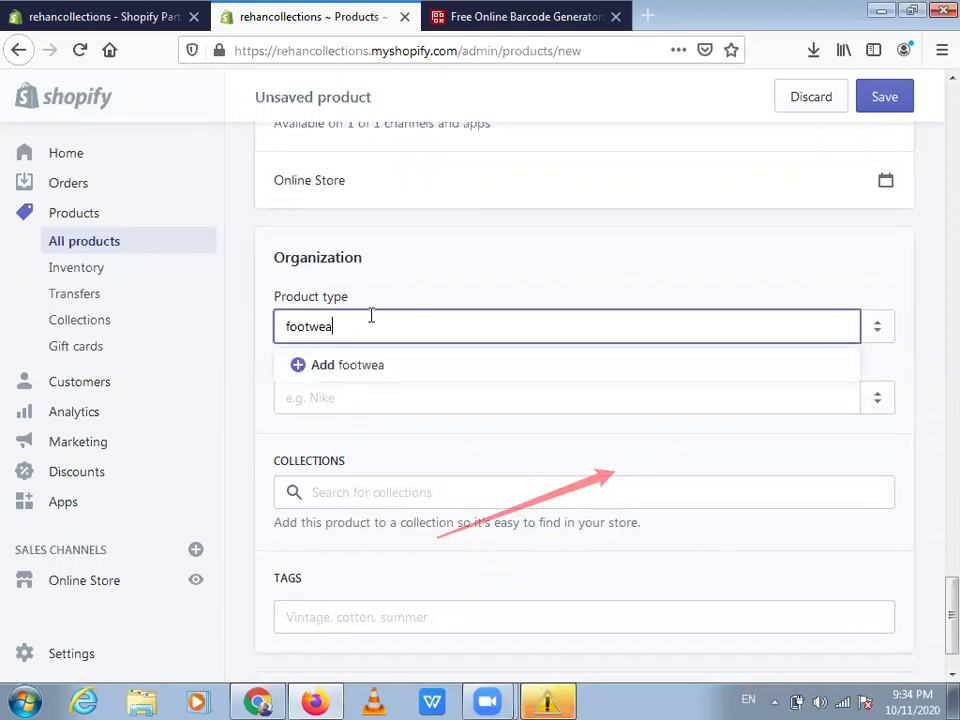
type("ch")
key("BackSpace")
key("BackSpace")
type("c")
key("BackSpace")
type("p")
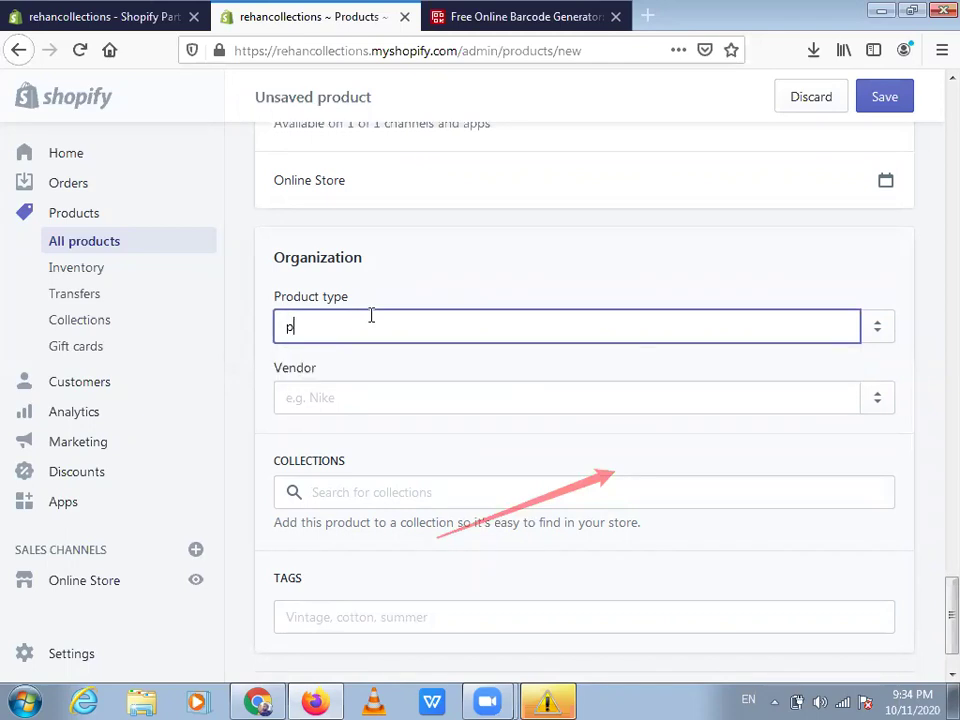
type("eshawari chappal")
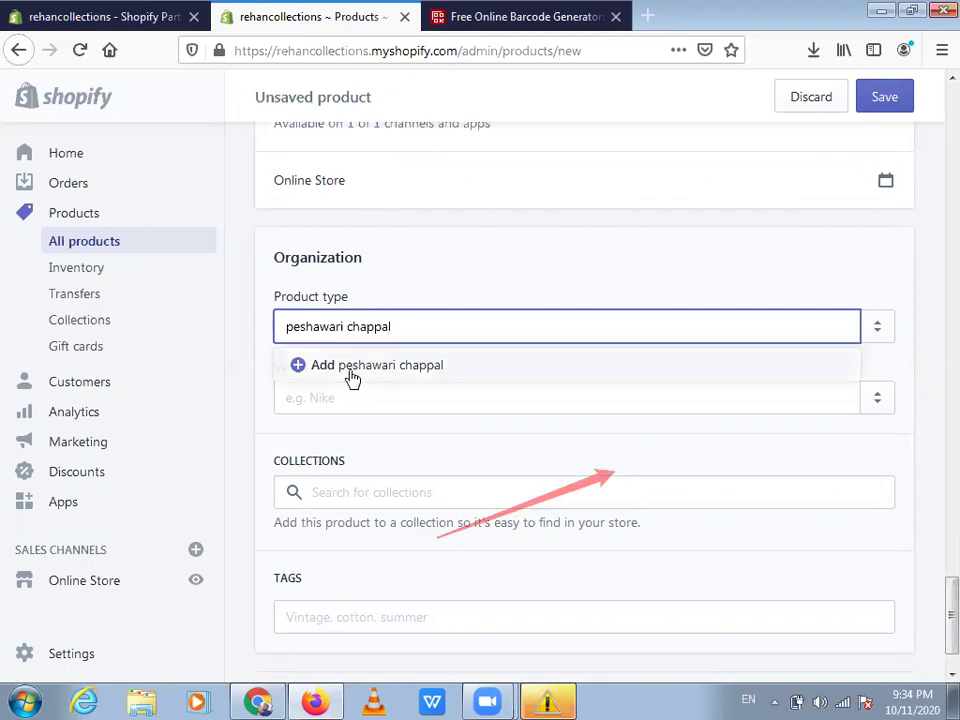
left_click(352, 377)
Briefly change the type to peshawari chappals, then revert it to singular peshawari chappal.
left_click(396, 326)
type("s")
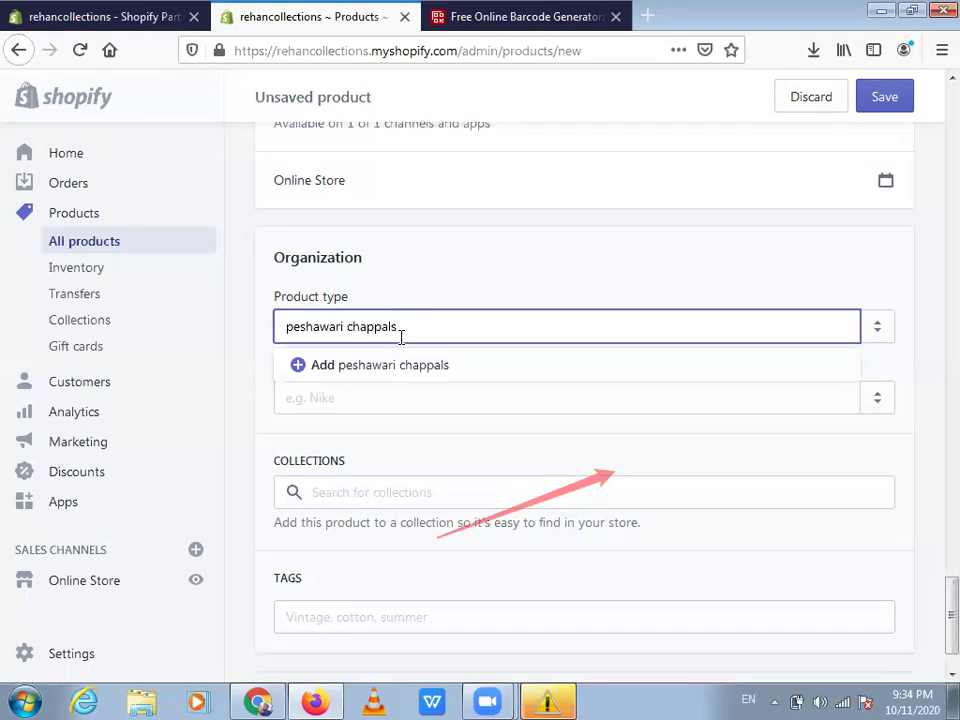
left_click(305, 366)
left_click(442, 333)
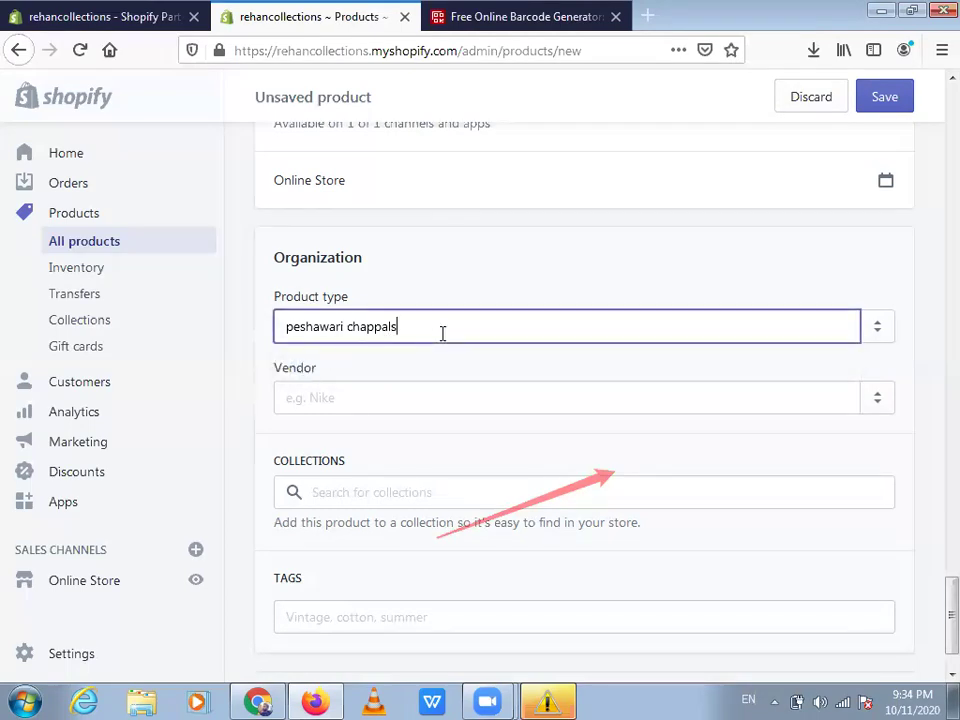
key("BackSpace")
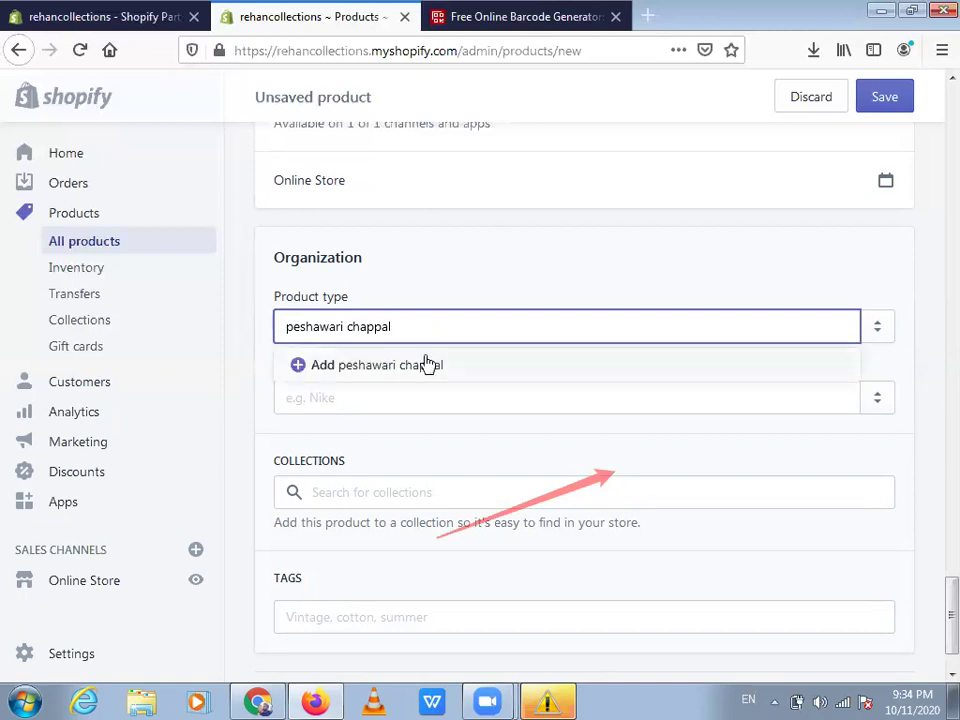
left_click(420, 366)
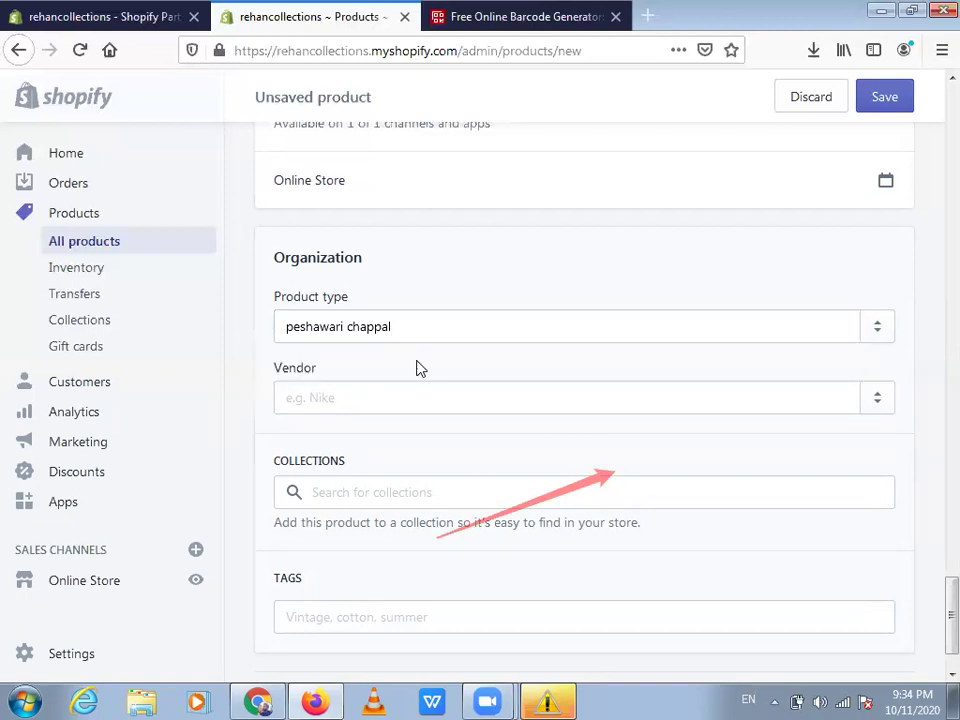
left_click(330, 396)
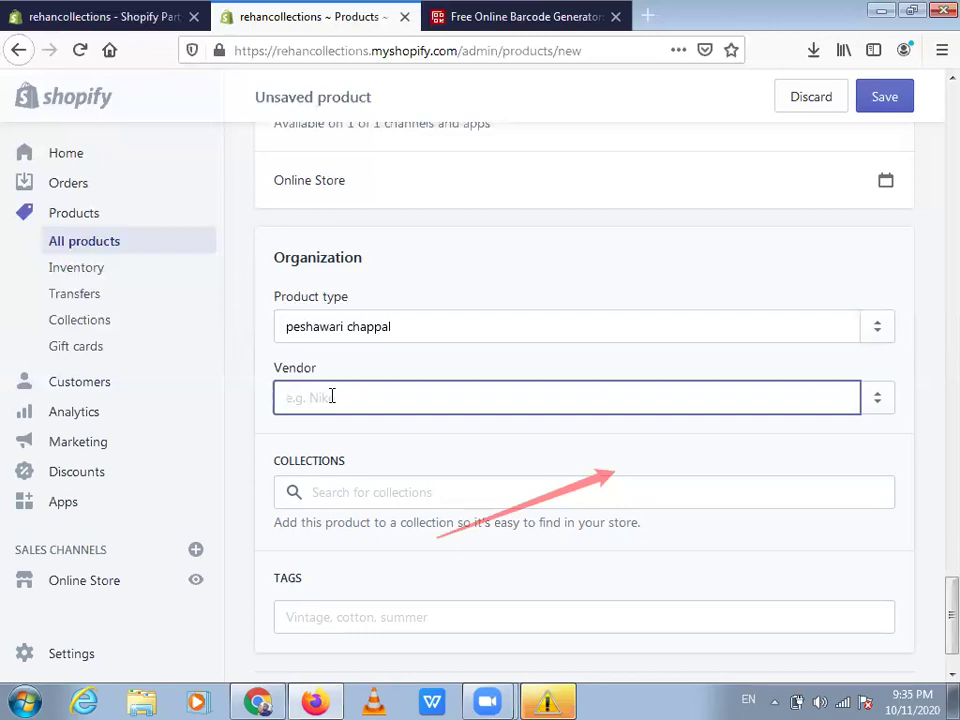
Replace the trial vendor bata with rehan collection in the Vendor field.
type("bata")
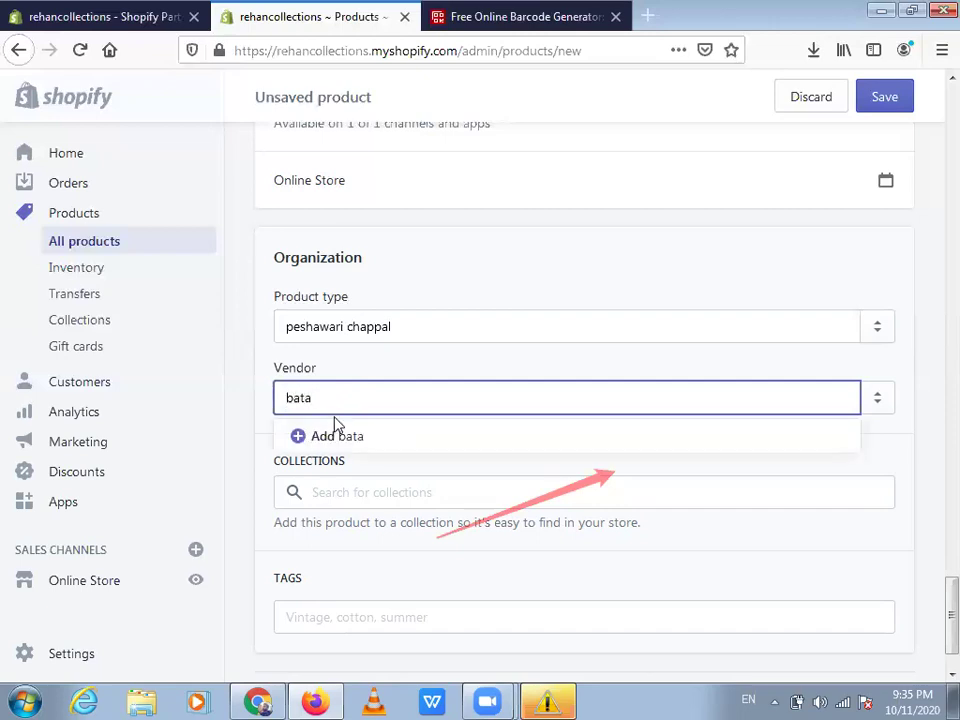
left_click(338, 433)
left_click(356, 405)
key("BackSpace")
key("BackSpace")
key("BackSpace")
key("BackSpace")
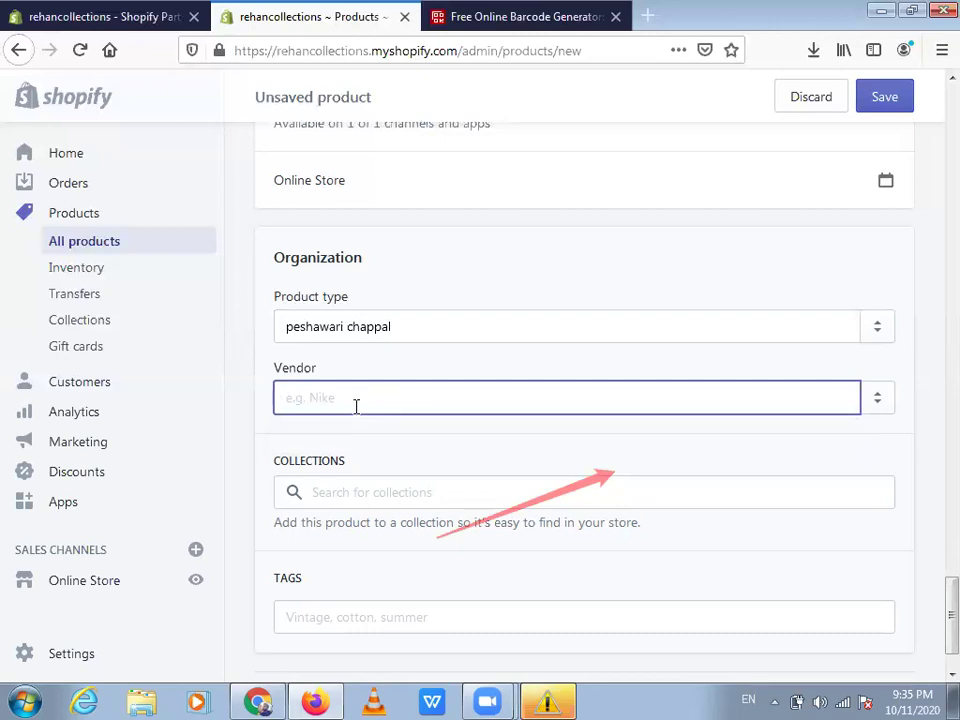
type("ser")
key("BackSpace")
key("BackSpace")
key("BackSpace")
type("rehan")
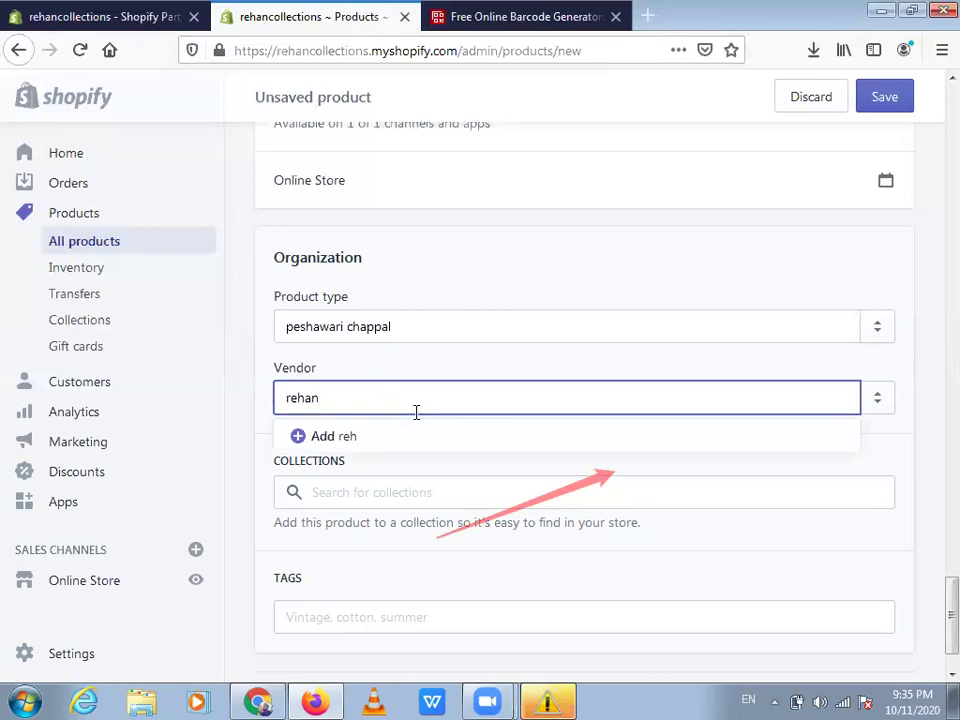
type(" collection")
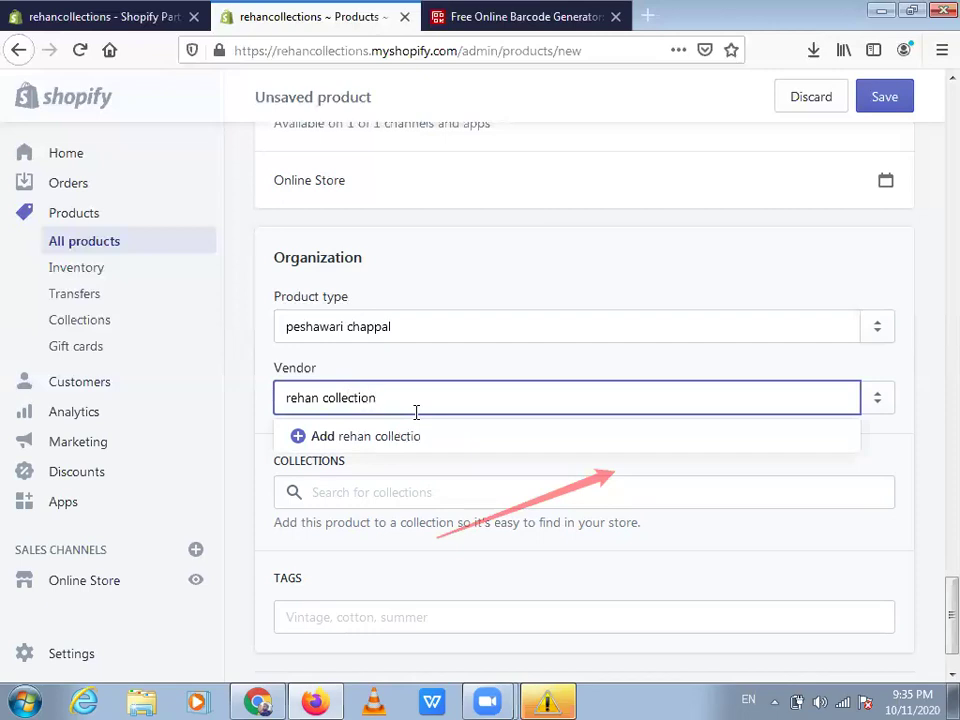
left_click(398, 441)
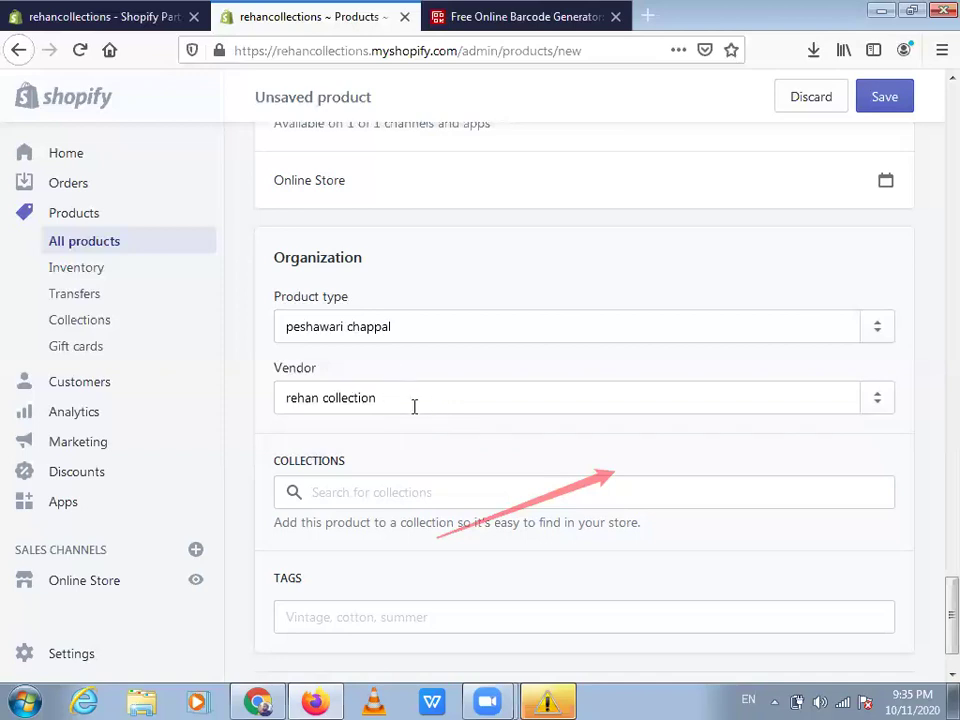
Select Home page from the Collections dropdown list and close the list.
left_click(432, 492)
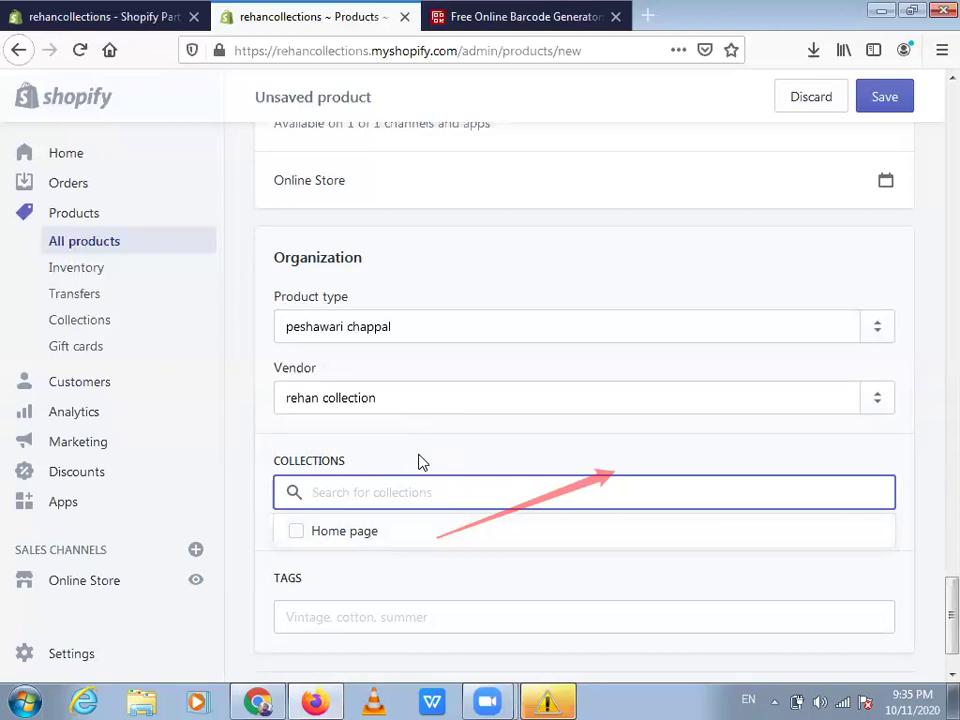
left_click(420, 462)
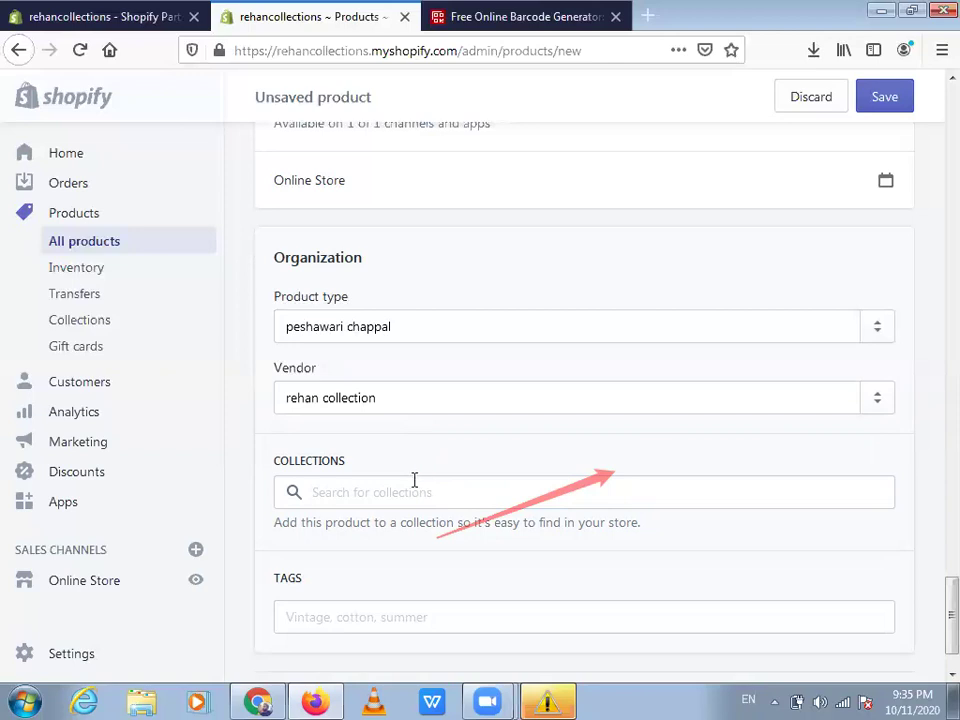
left_click(414, 483)
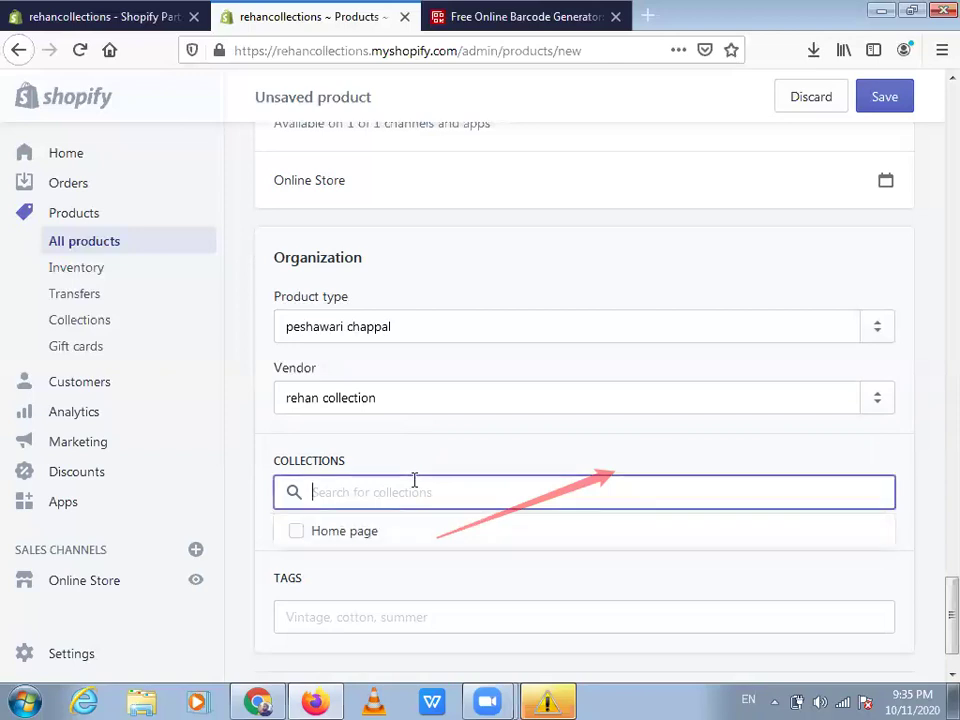
left_click(324, 542)
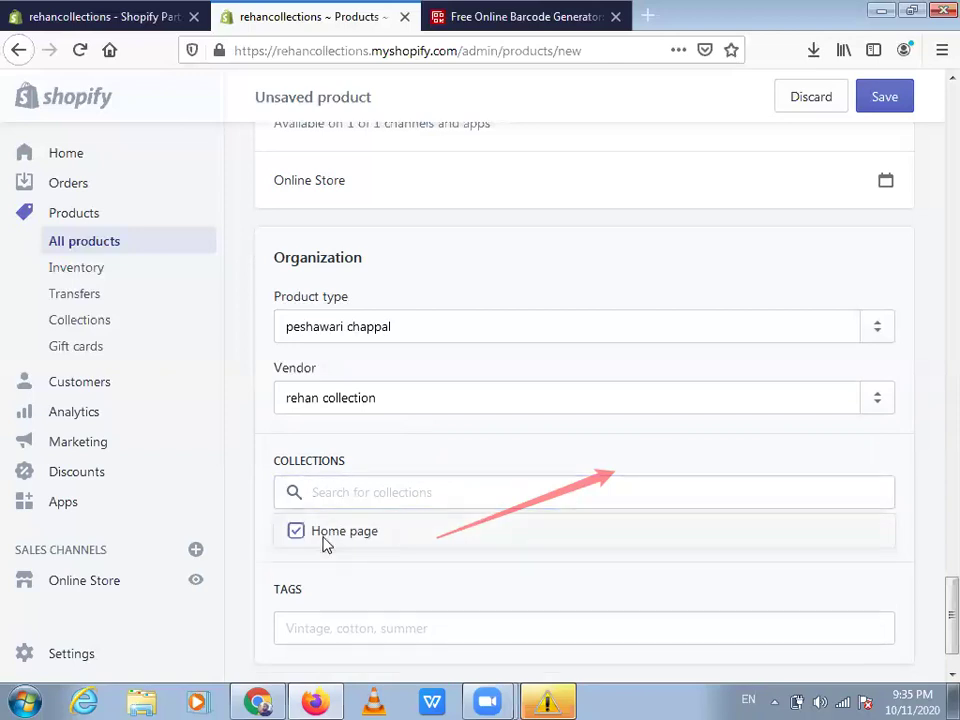
left_click(415, 466)
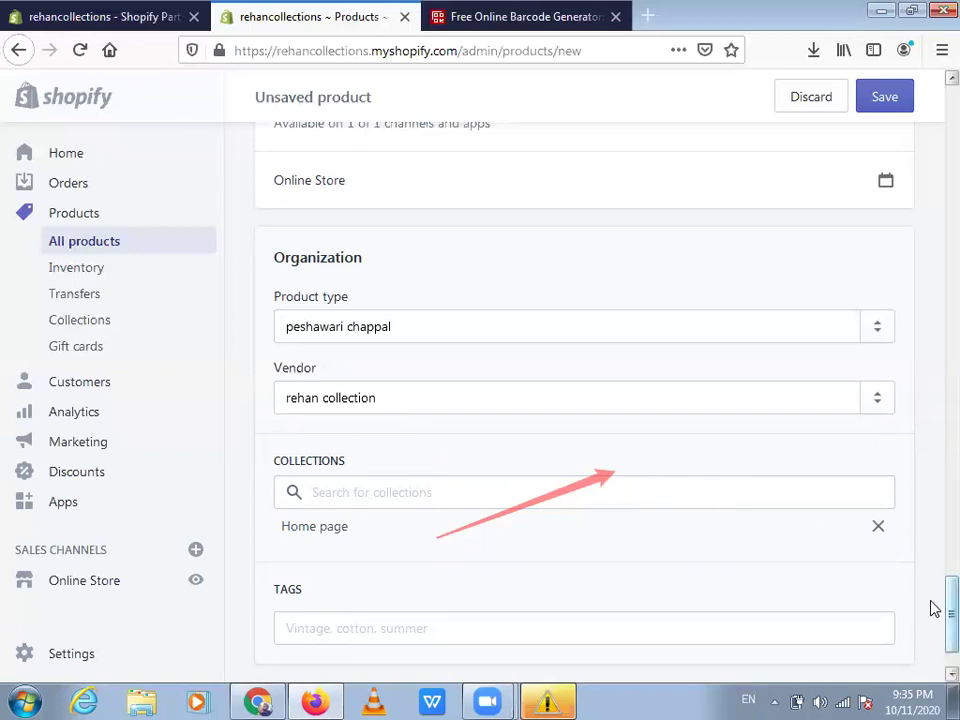
Add the tag peshawari to the product.
scroll(930, 608, "down", 2)
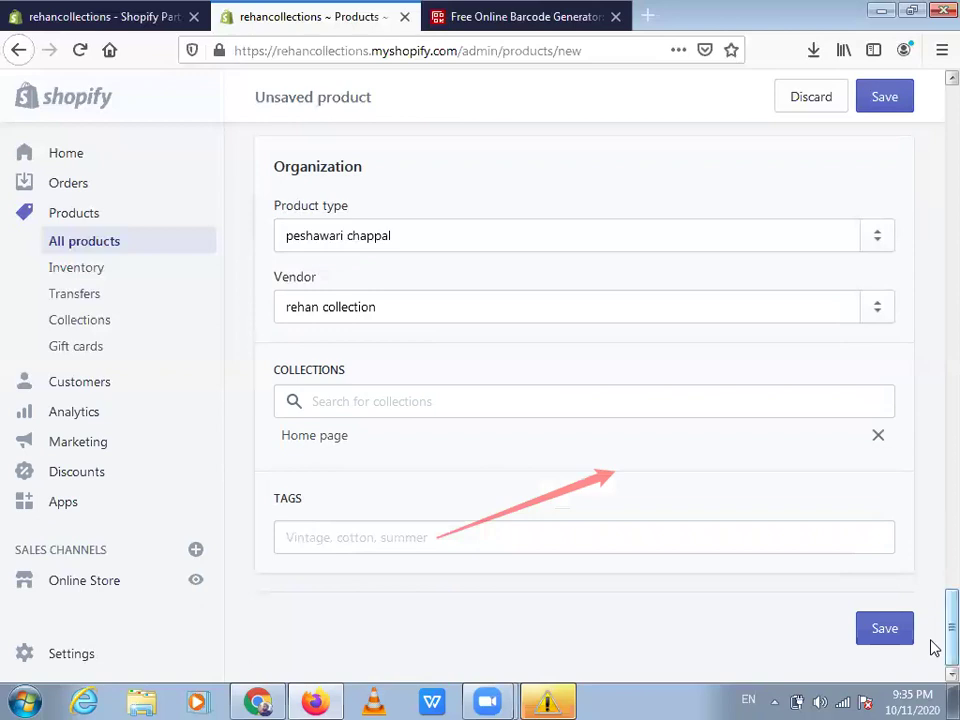
left_click(388, 538)
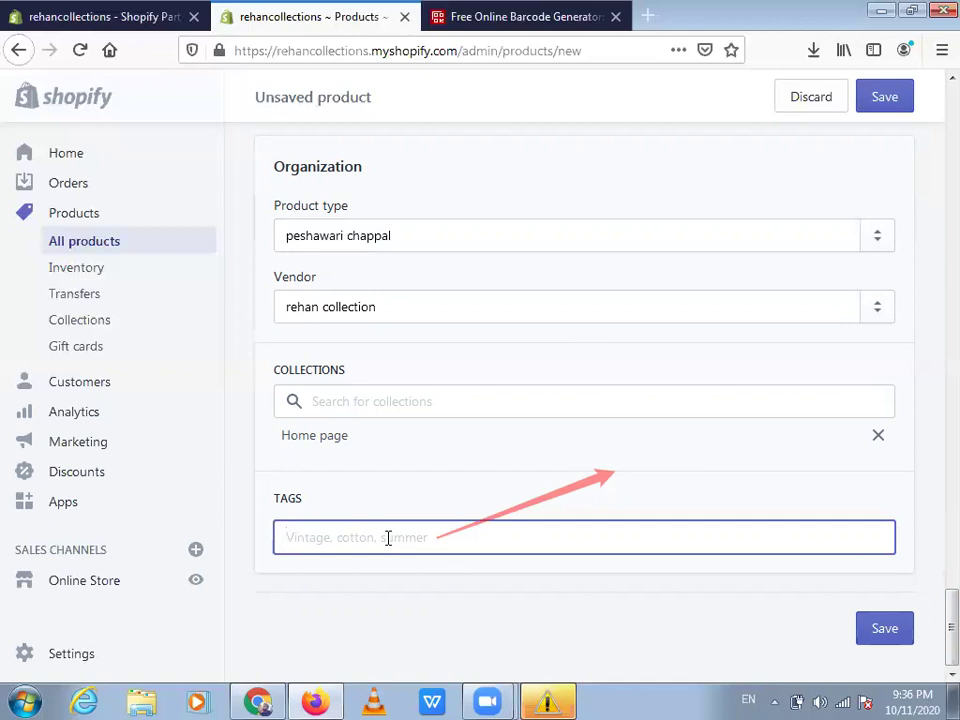
type("peshawari")
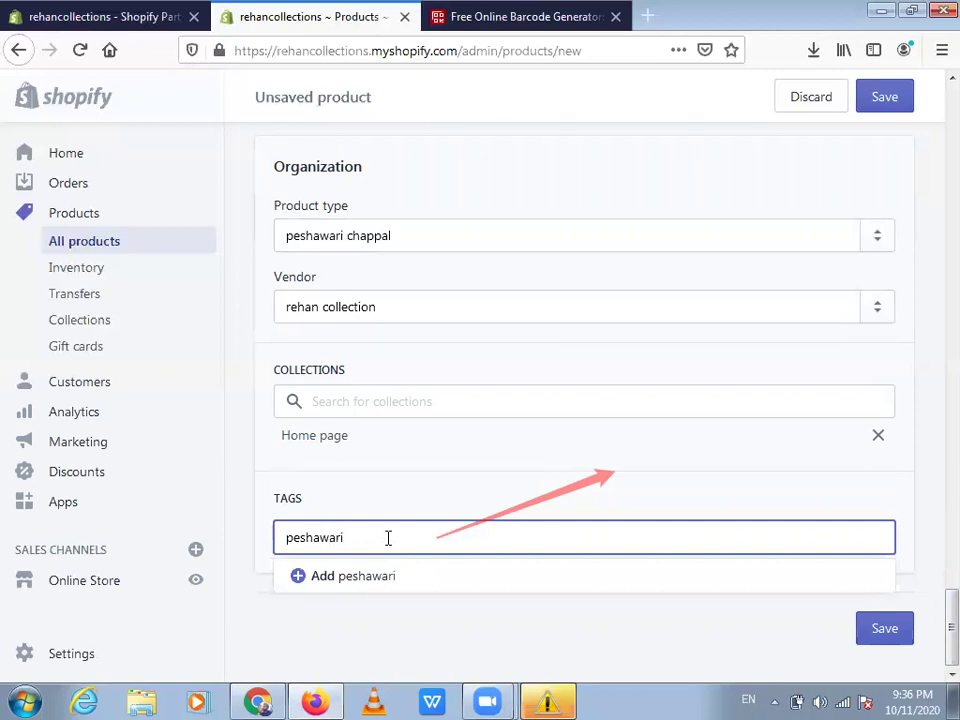
key("Return")
Add the tag kaptaan chappal and save the new product.
type("kaptaan")
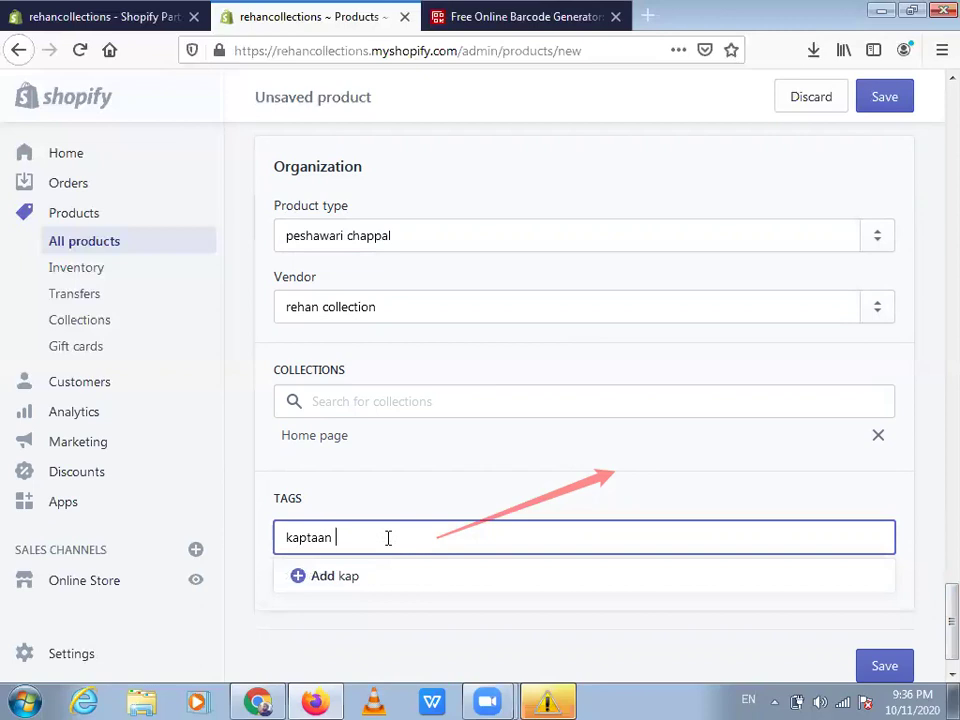
type(" chapa")
key("BackSpace")
type("pakl")
key("BackSpace")
key("BackSpace")
type("l")
key("Return")
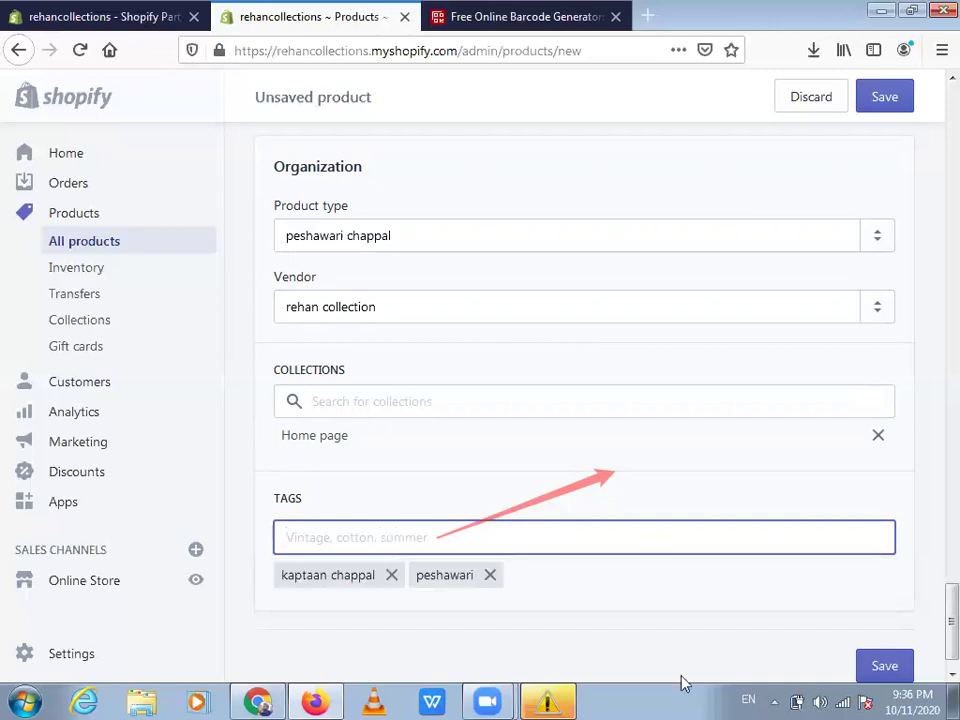
scroll(932, 627, "down", 1)
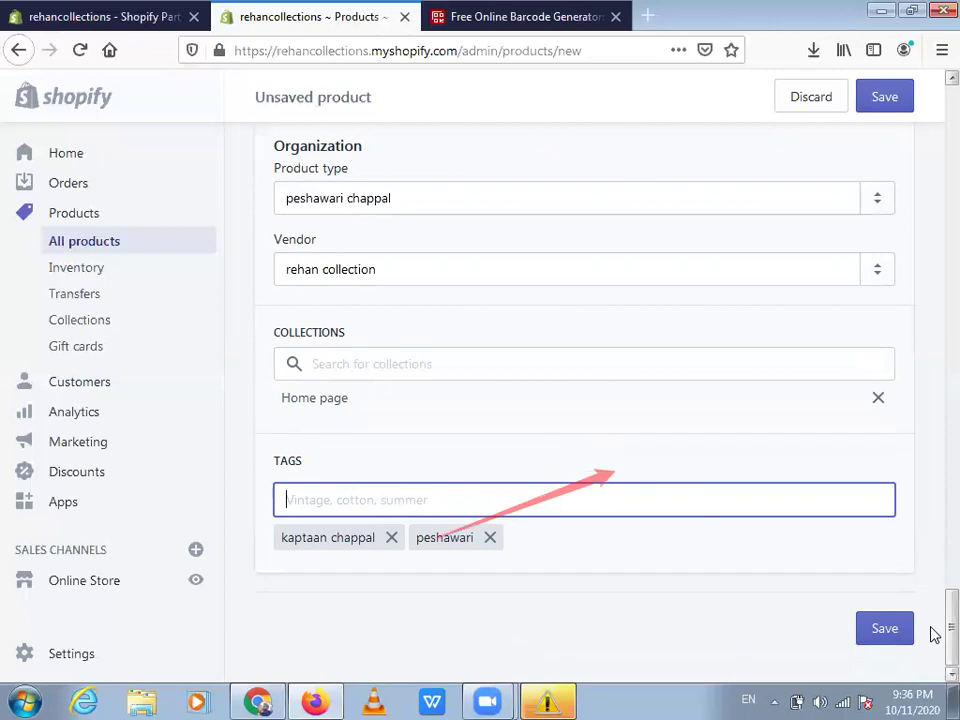
left_click(873, 648)
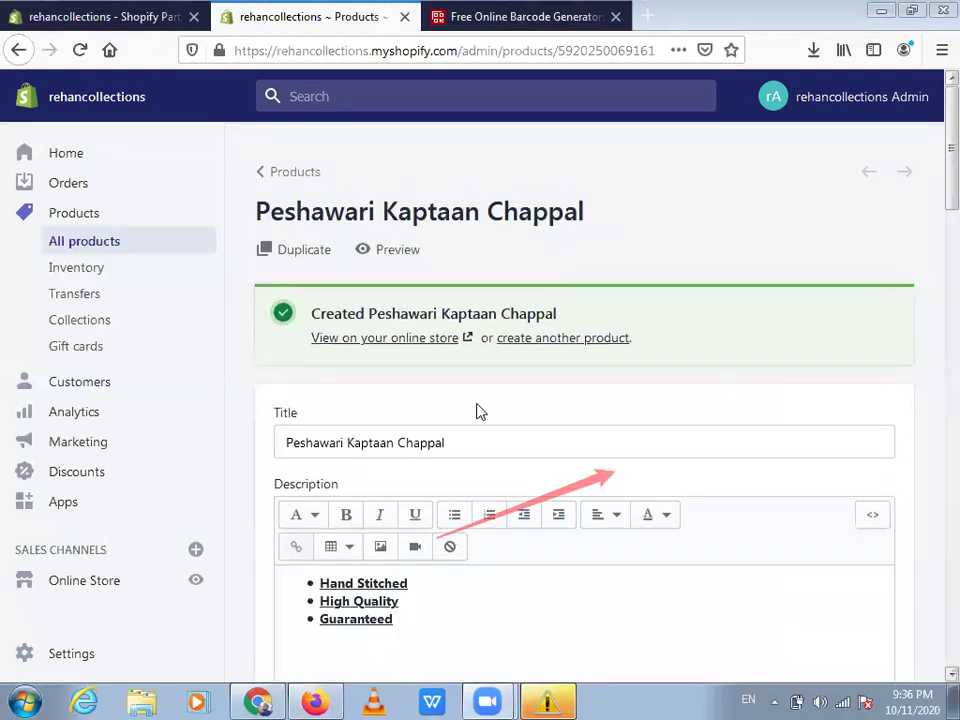
View the product on the online store, reach its password page, and return to the admin tab.
left_click(385, 340)
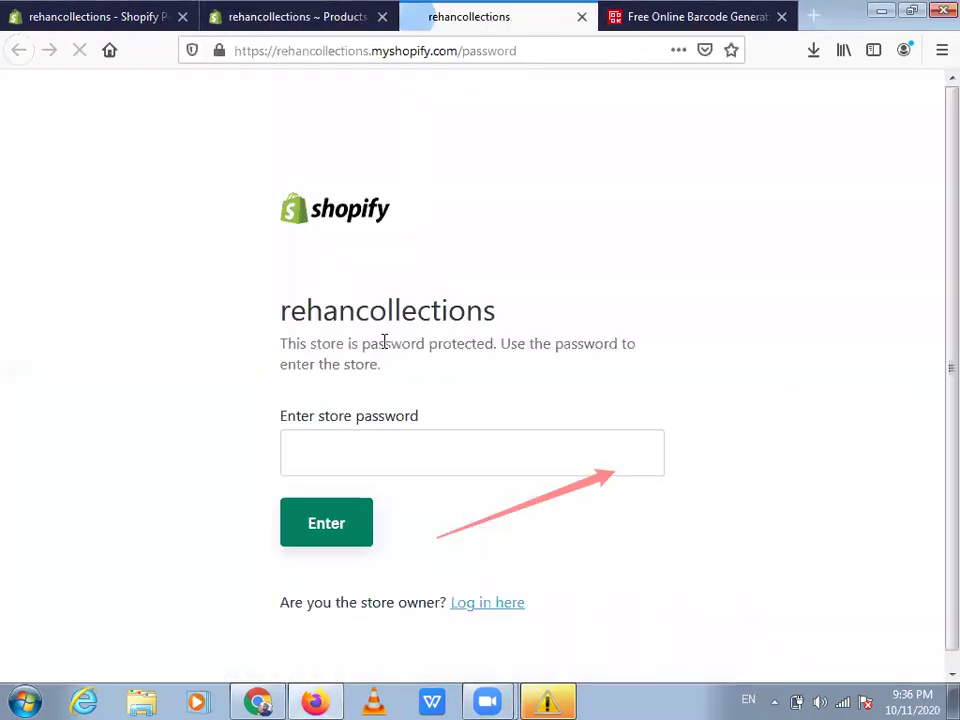
left_click(352, 437)
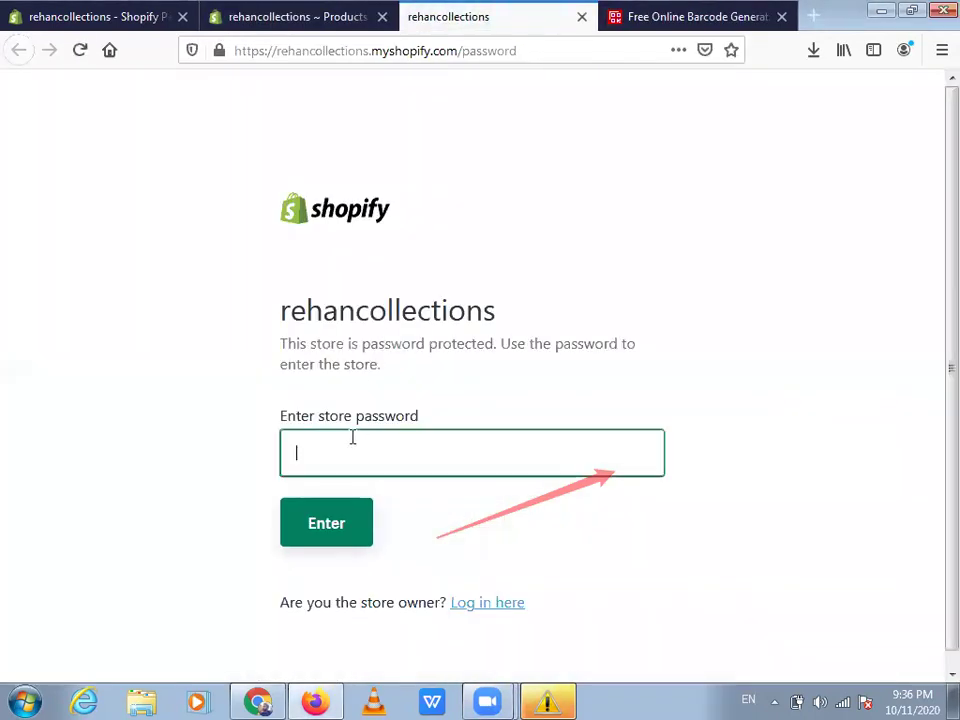
left_click(272, 12)
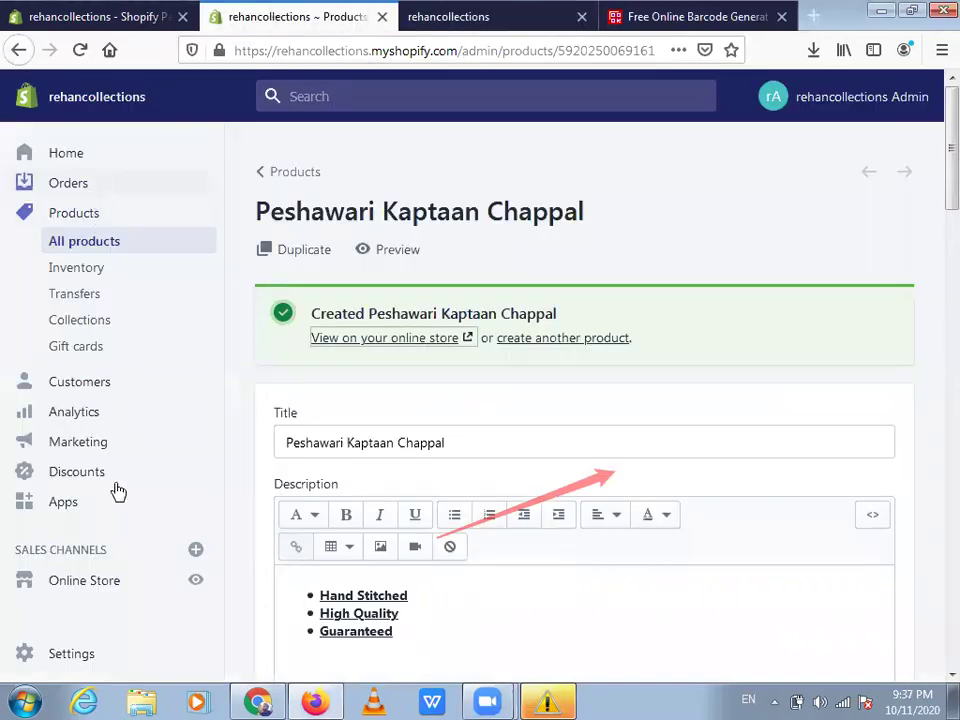
Open the sidebar's Online Store link in a new browser tab and switch to it.
right_click(88, 582)
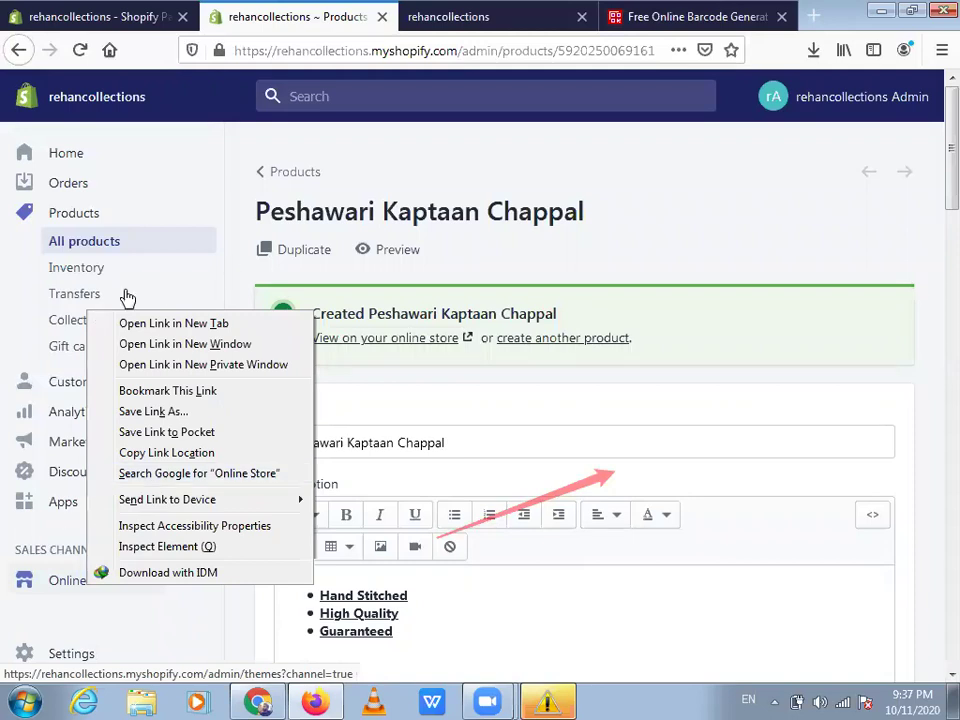
left_click(3, 337)
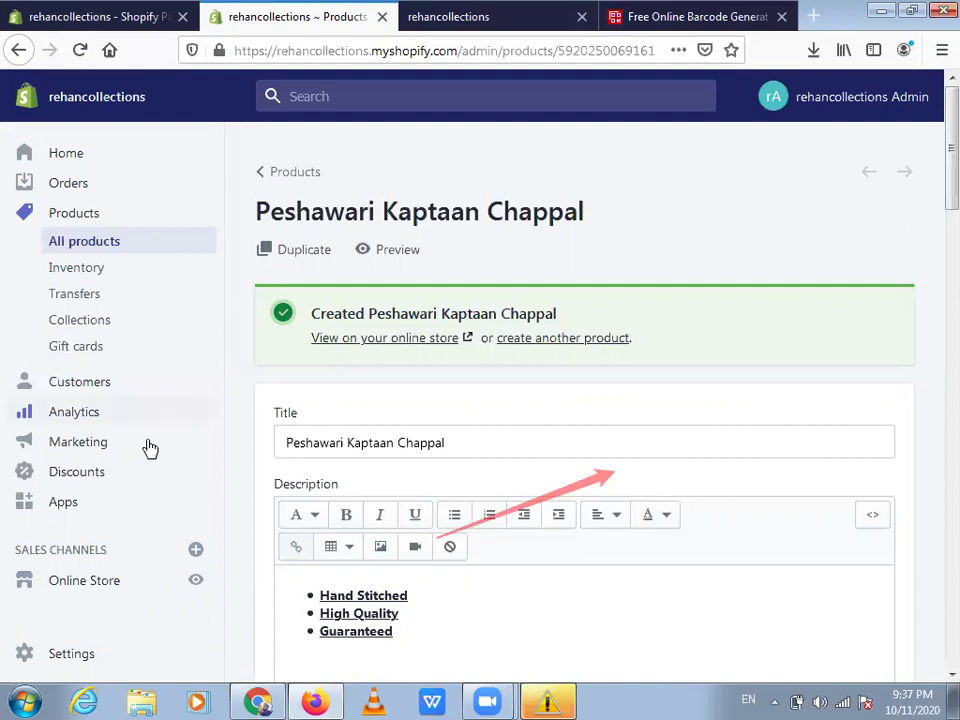
right_click(86, 574)
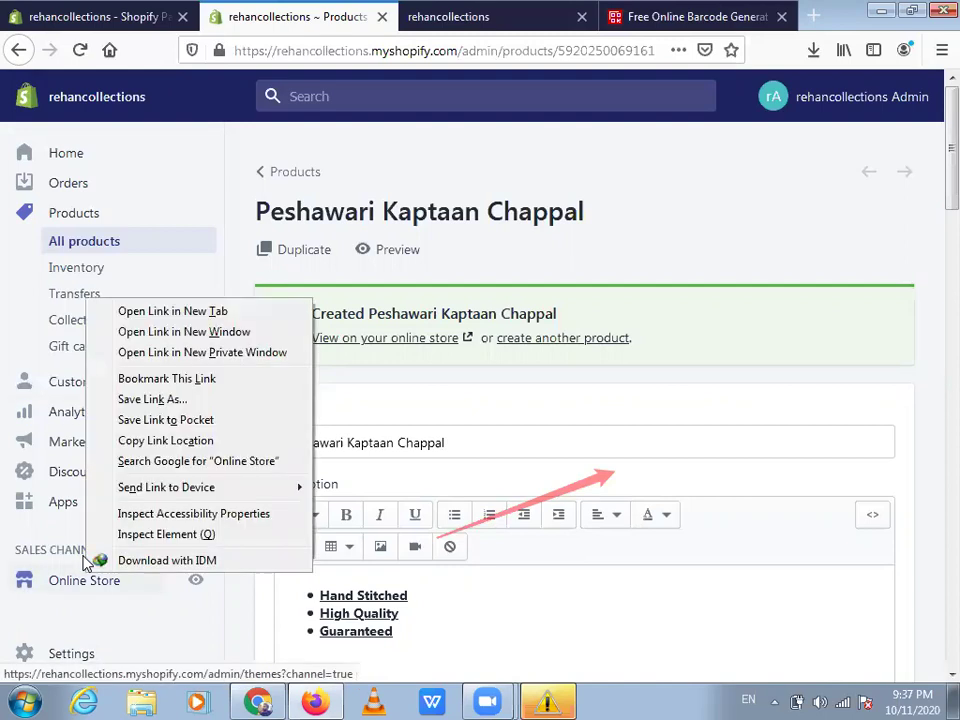
left_click(172, 311)
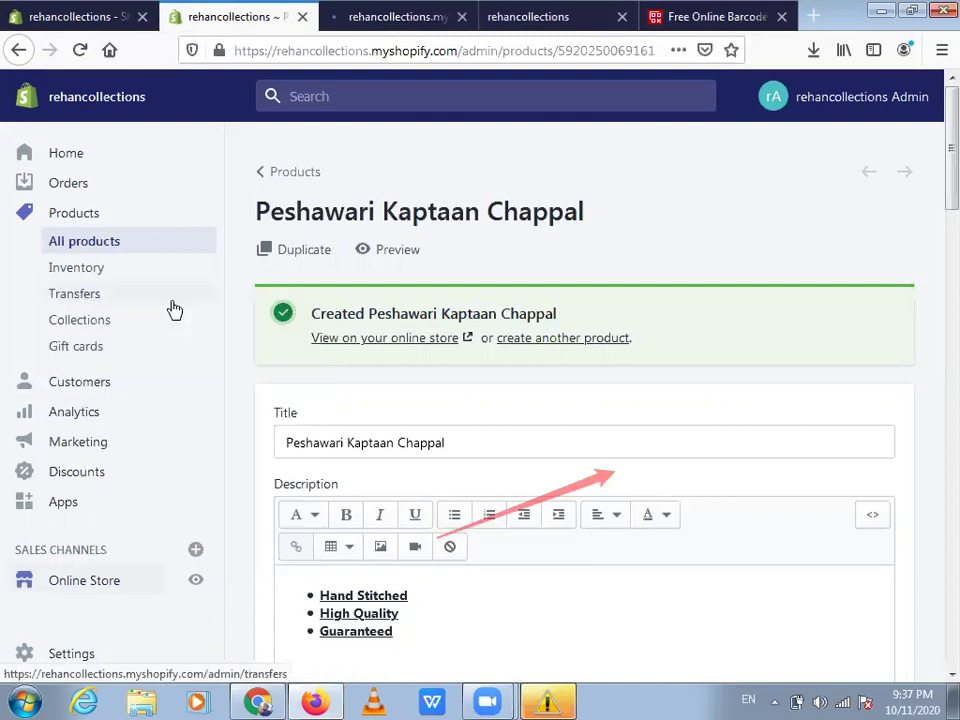
left_click(418, 10)
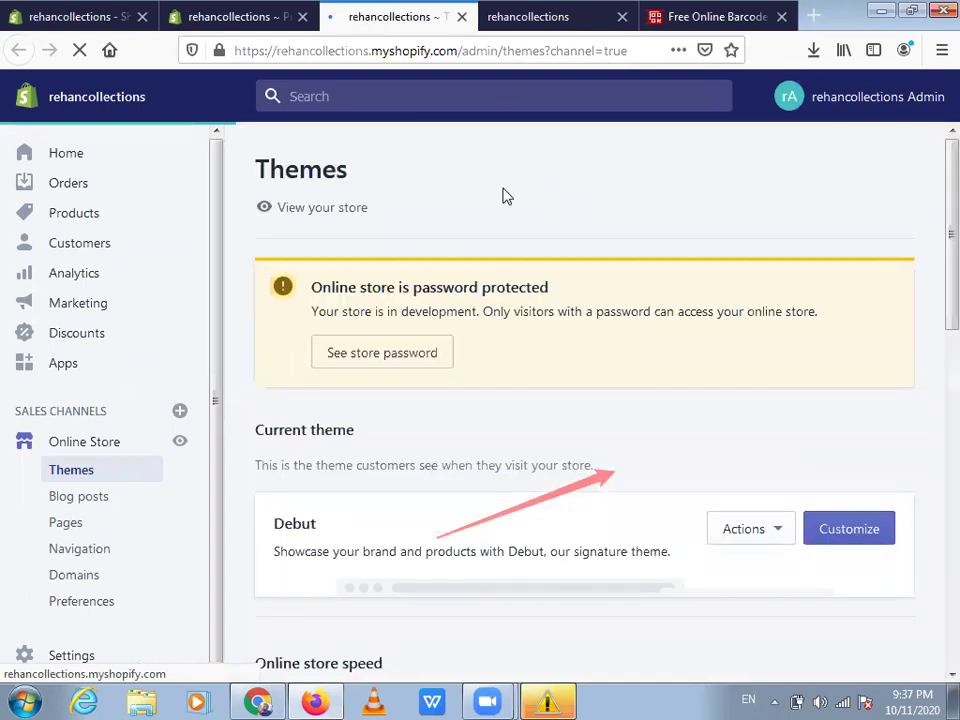
On the Preferences page, replace the storefront password with a new one and save.
left_click(372, 352)
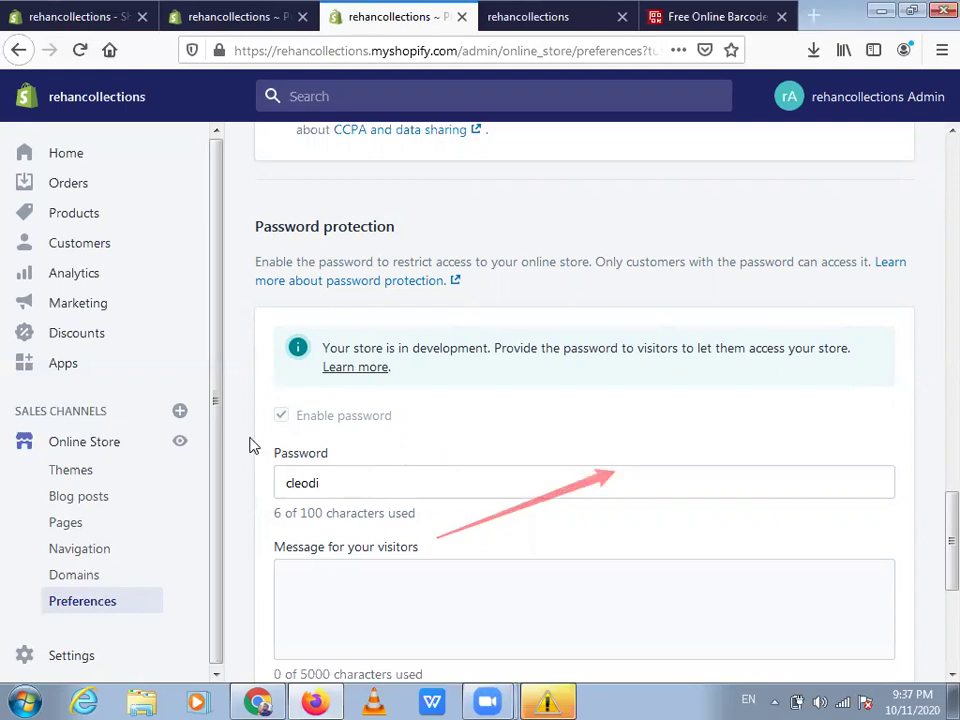
left_click_drag(330, 484, 165, 481)
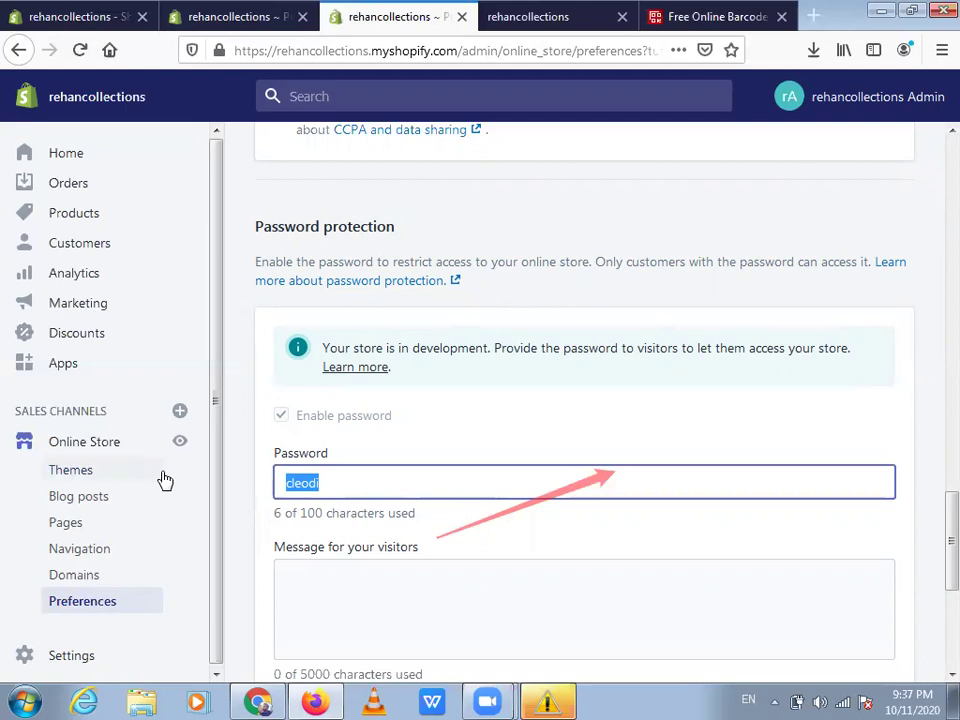
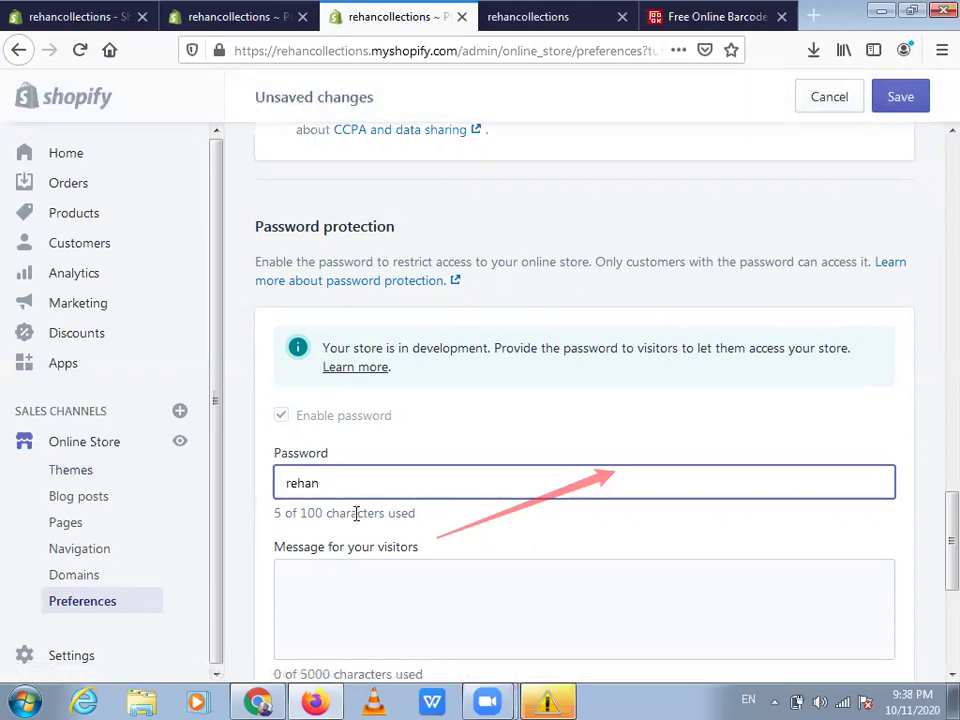
left_click(886, 103)
left_click_drag(936, 536, 933, 266)
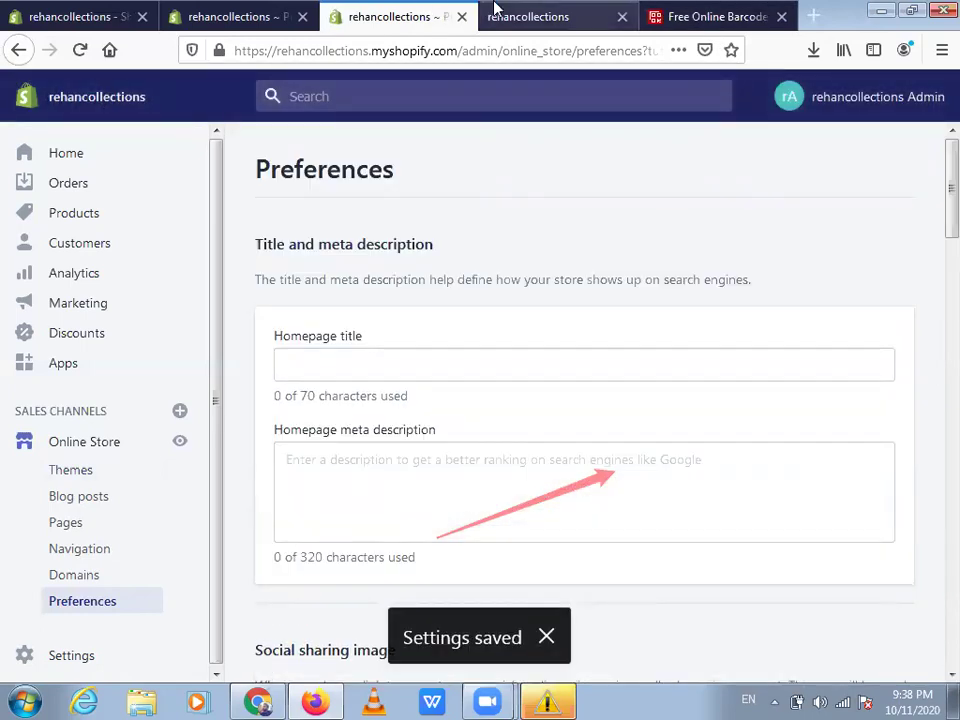
left_click(494, 10)
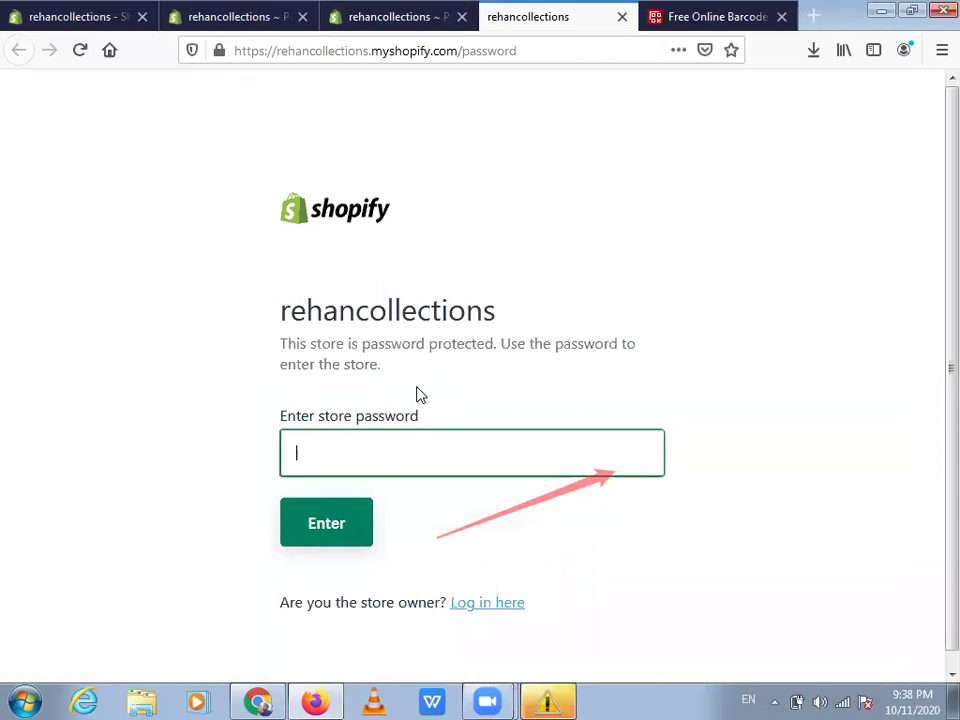
Enter the store password on the storefront and let Firefox save it.
type("•••••")
key("Return")
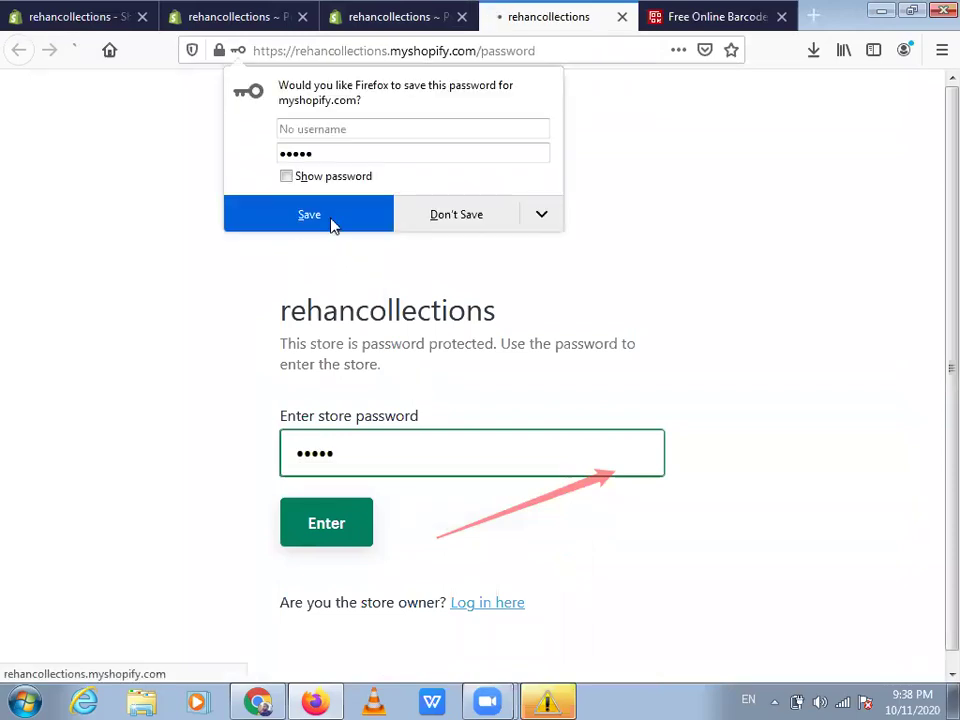
left_click(333, 225)
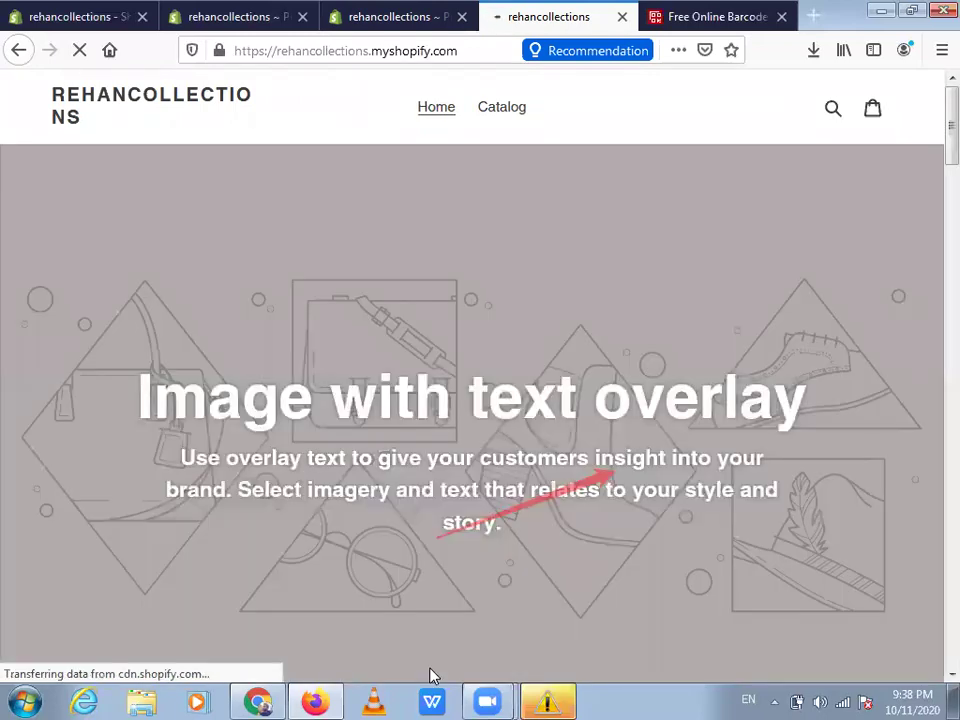
Reopen Peshawari Kaptaan Chappal from the admin Products list and close the storefront tab.
left_click(355, 16)
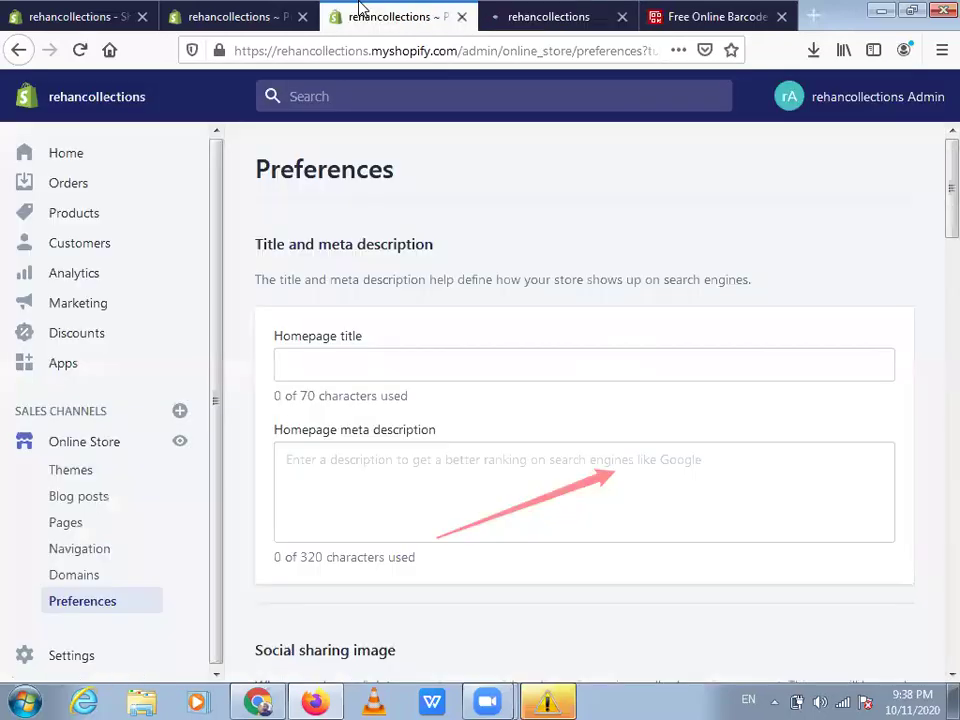
left_click(105, 210)
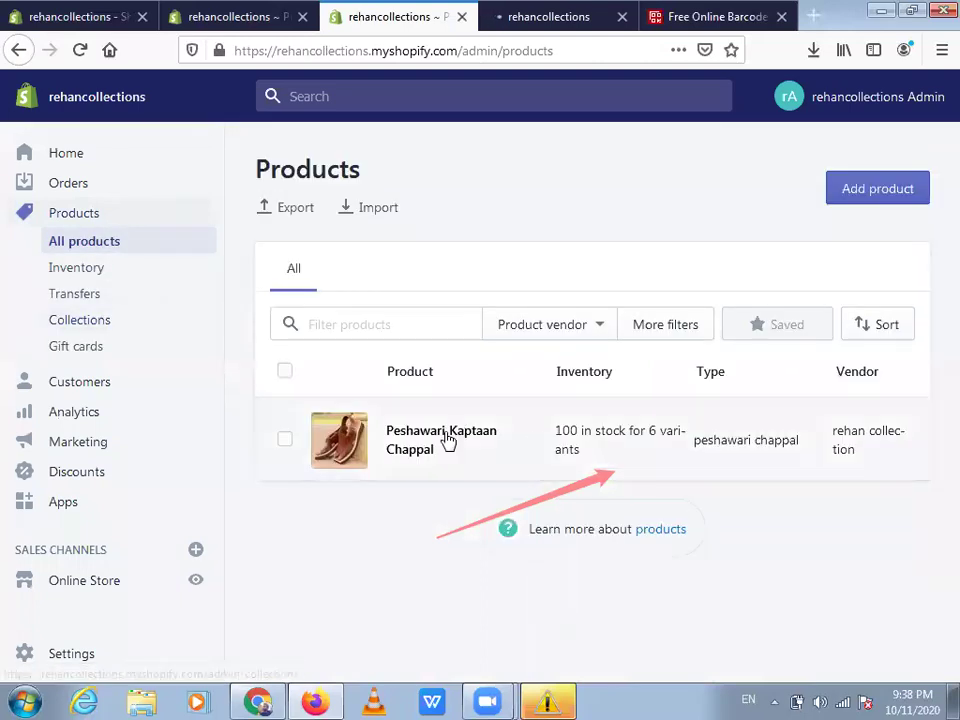
left_click(473, 437)
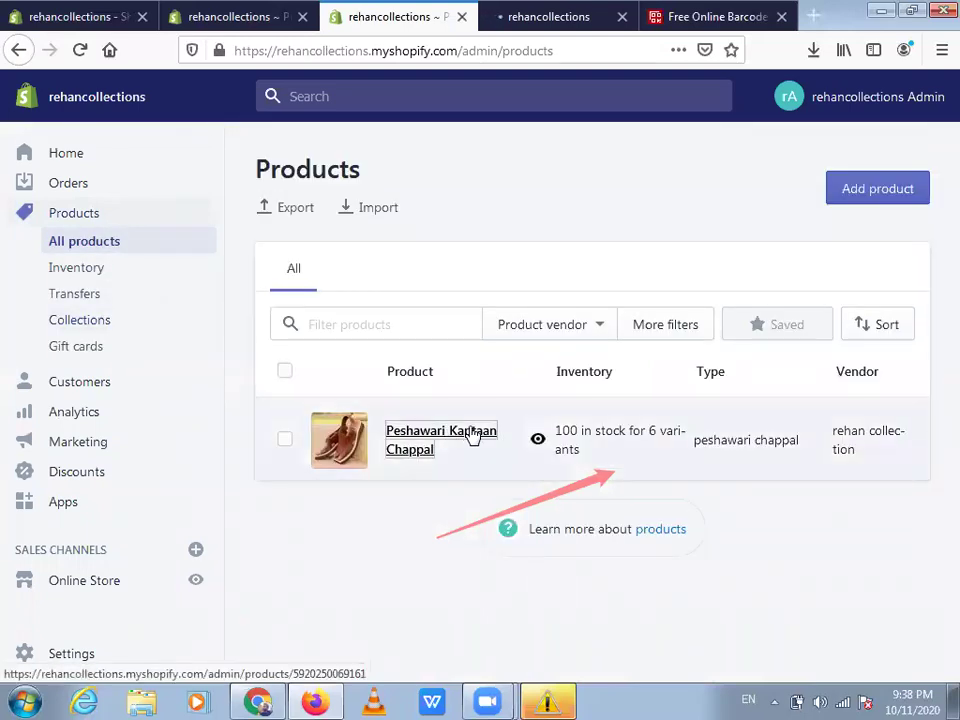
left_click(623, 18)
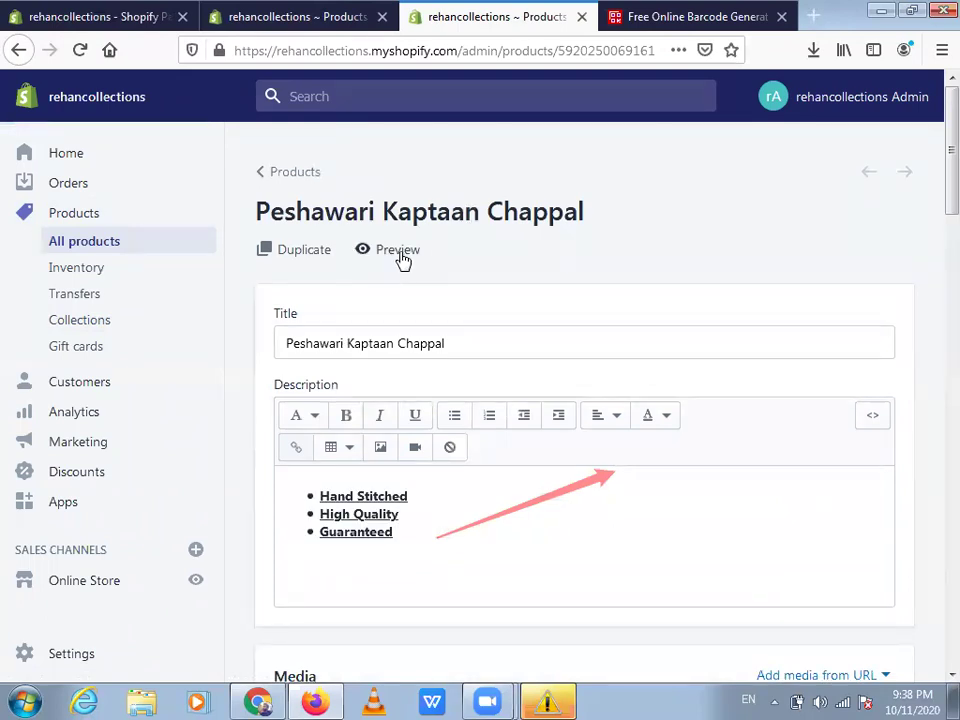
Request the storefront preview of the product, dismissing the blocked pop-up notice and retrying.
left_click(401, 260)
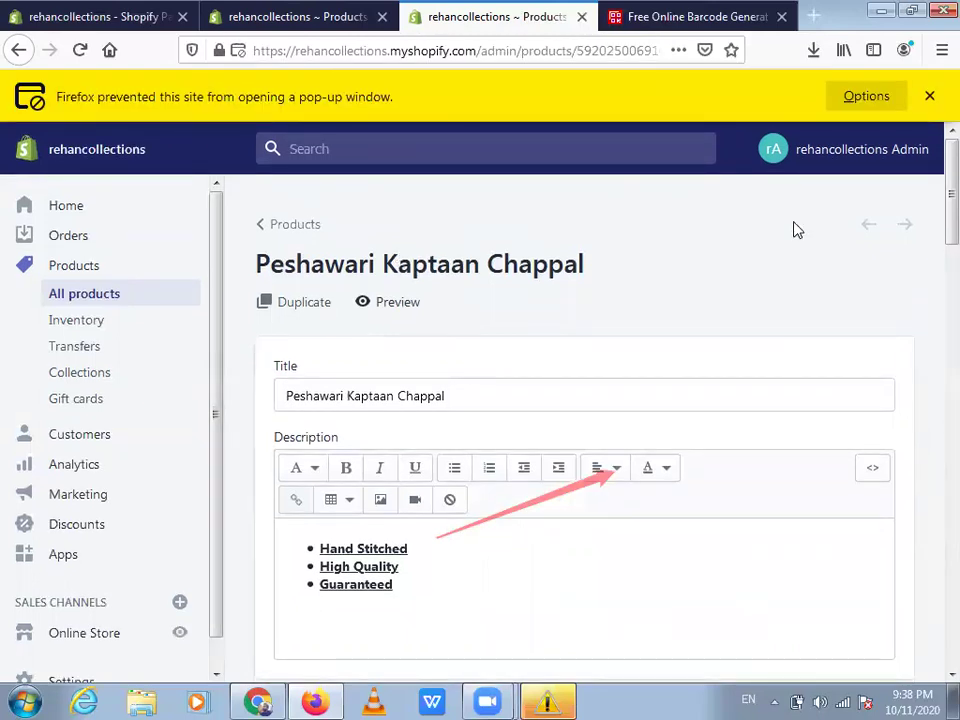
left_click(930, 97)
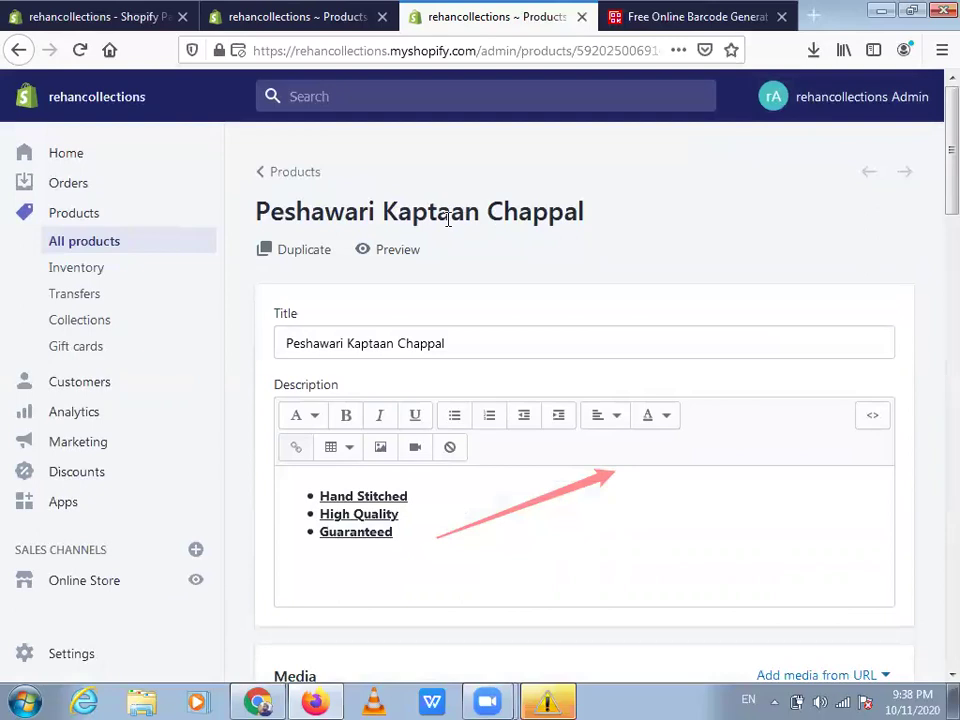
left_click(398, 250)
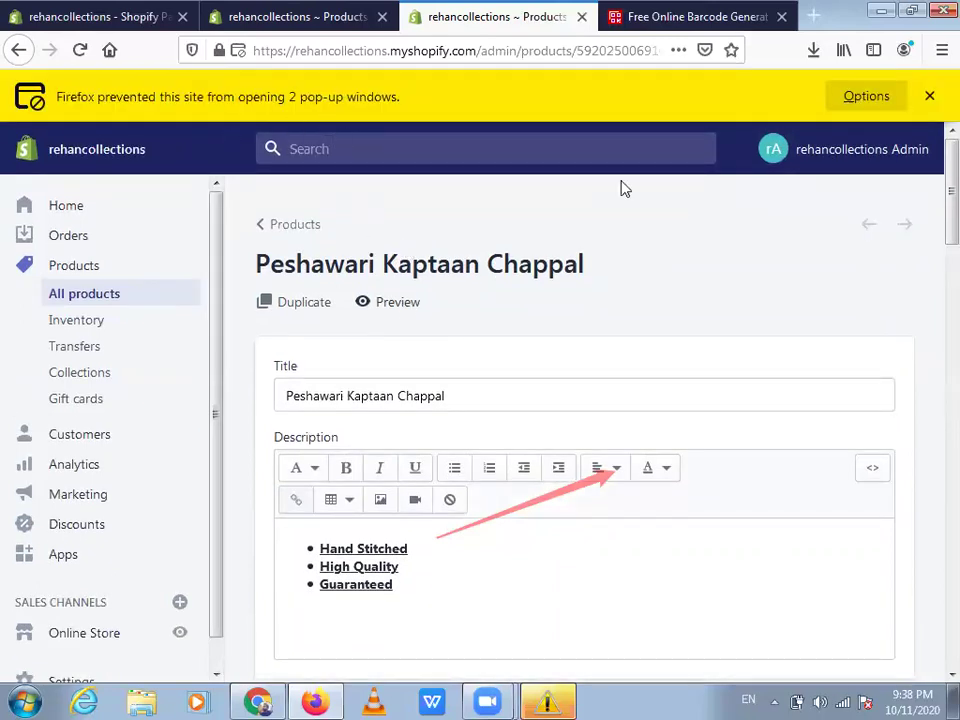
Close the warning app and show Firefox's blocked Shopify product preview pop-up.
right_click(558, 695)
left_click(557, 667)
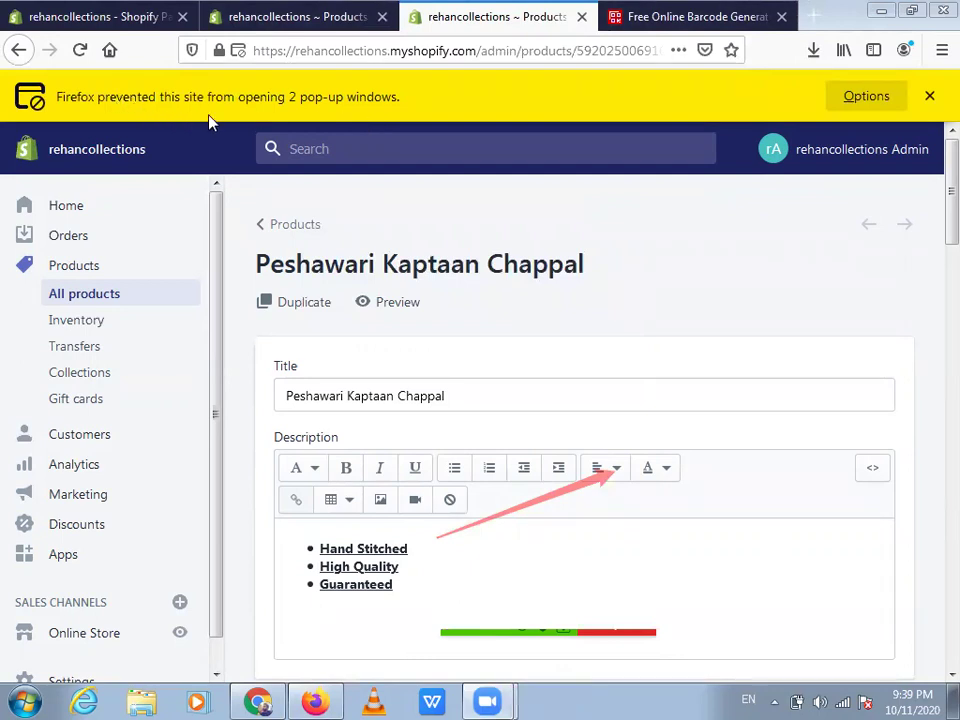
left_click(884, 100)
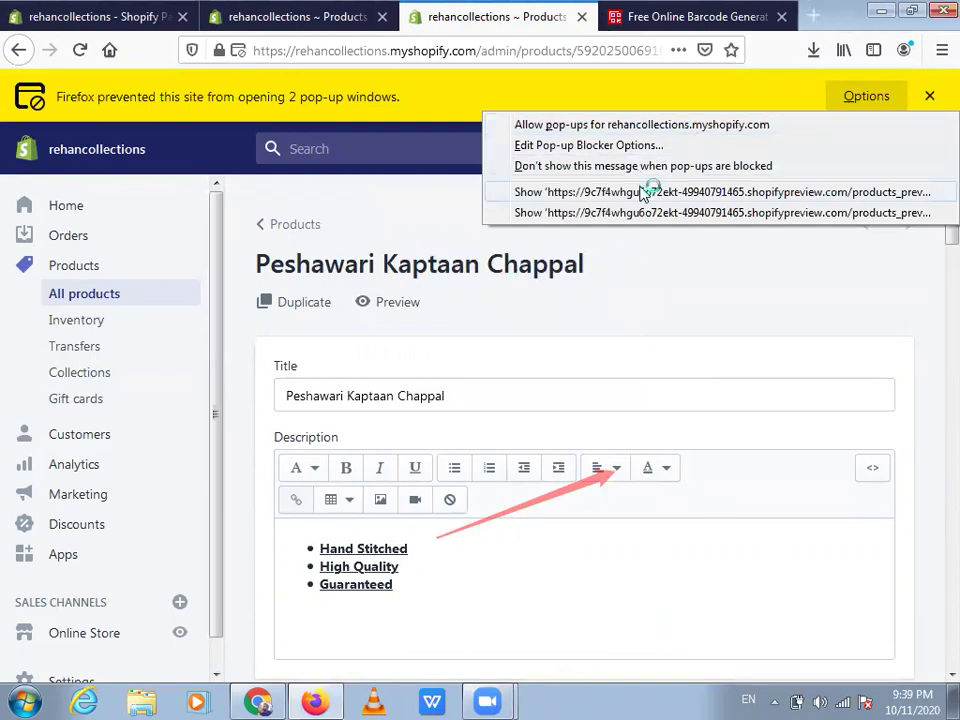
left_click(647, 191)
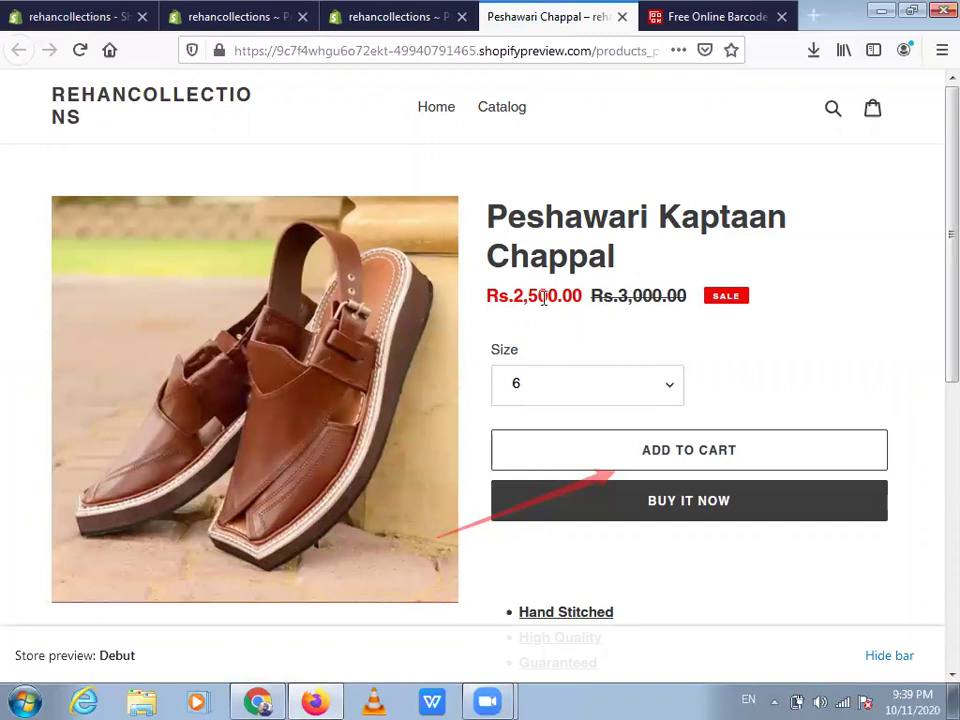
Check the preview's size options, keeping size 6, then return to the admin product's Media section.
left_click(604, 384)
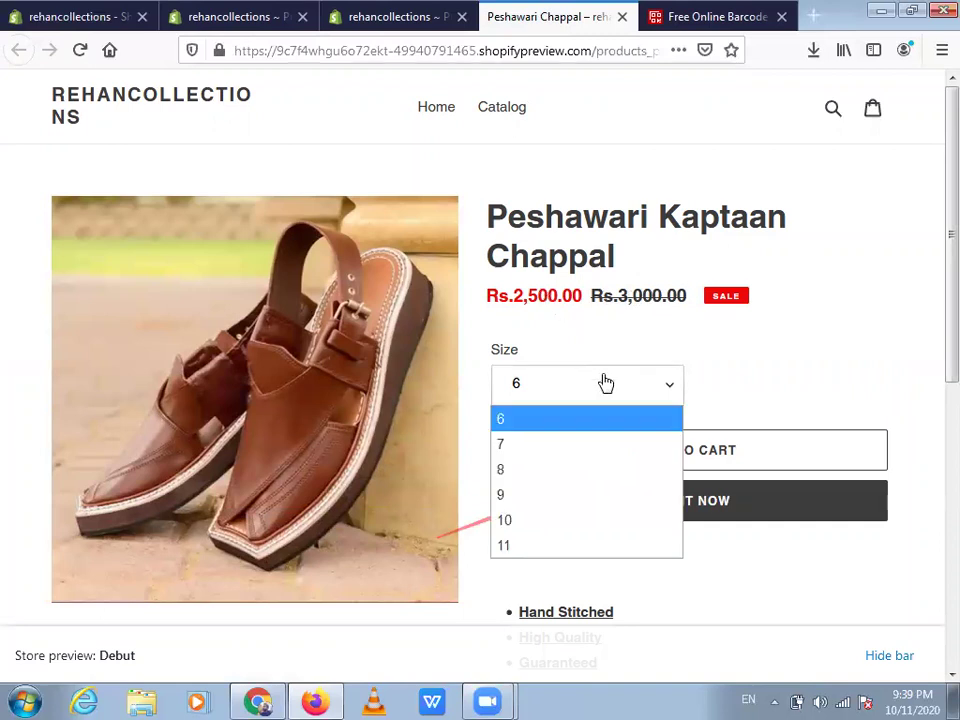
left_click(797, 313)
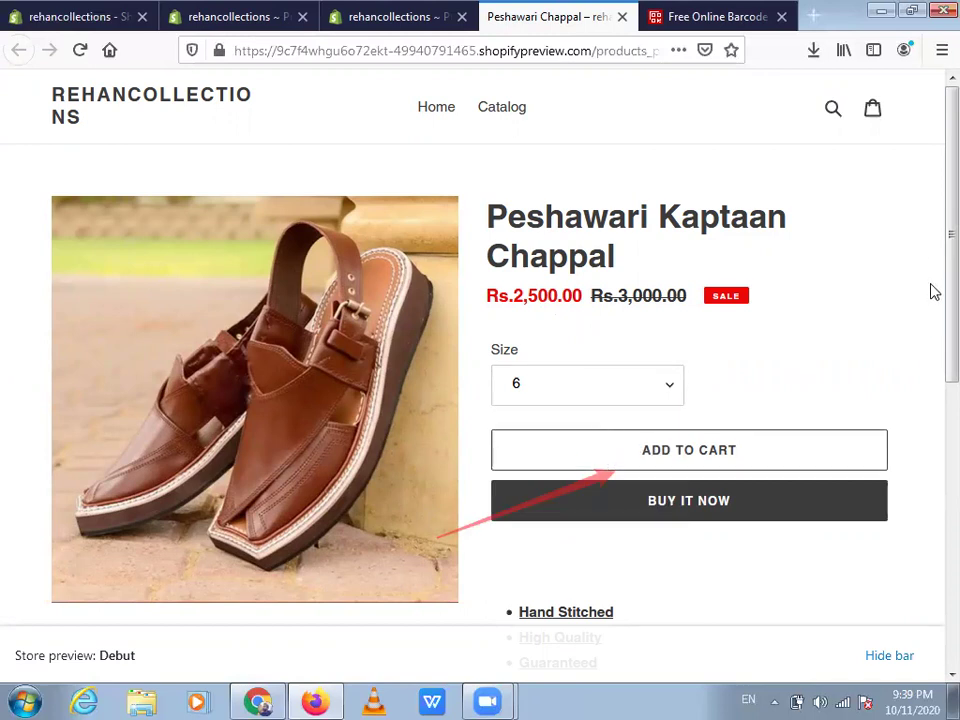
scroll(933, 347, "down", 3)
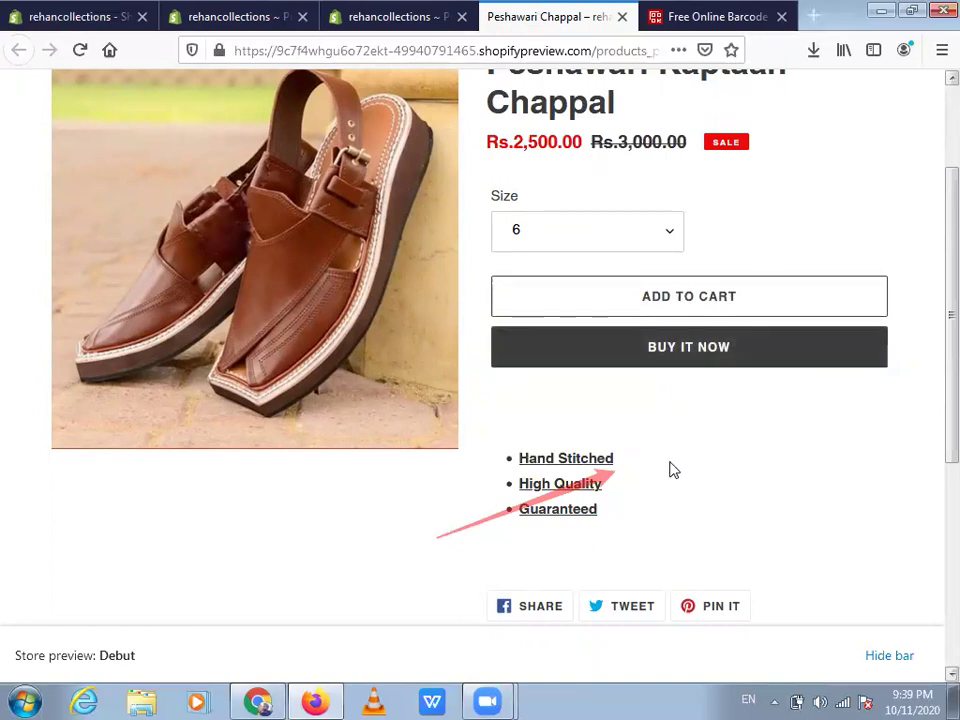
scroll(934, 332, "up", 3)
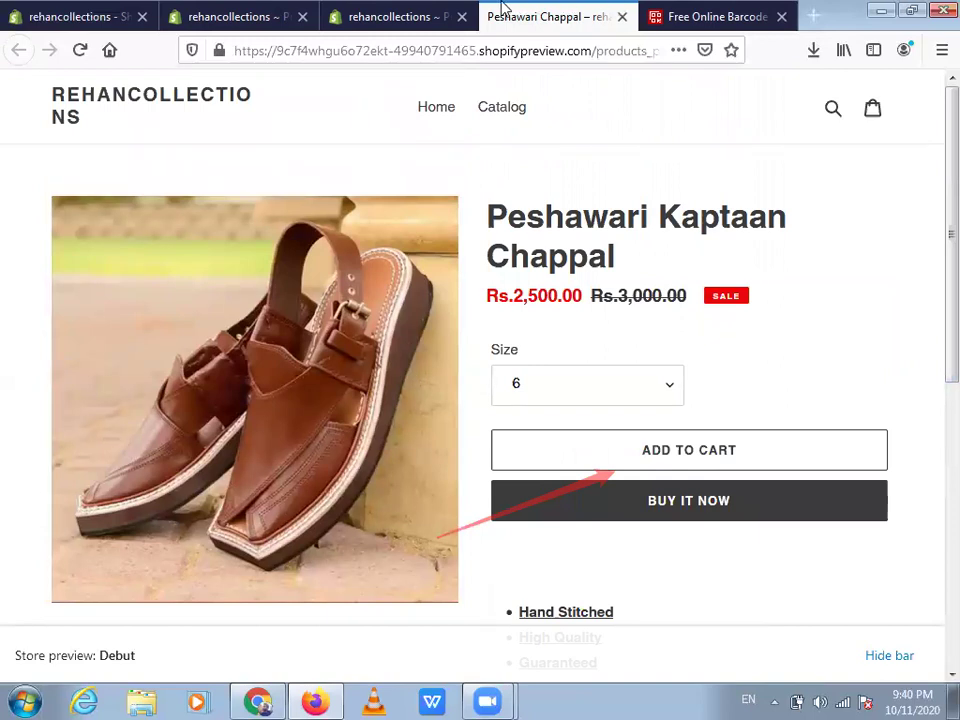
left_click(448, 9)
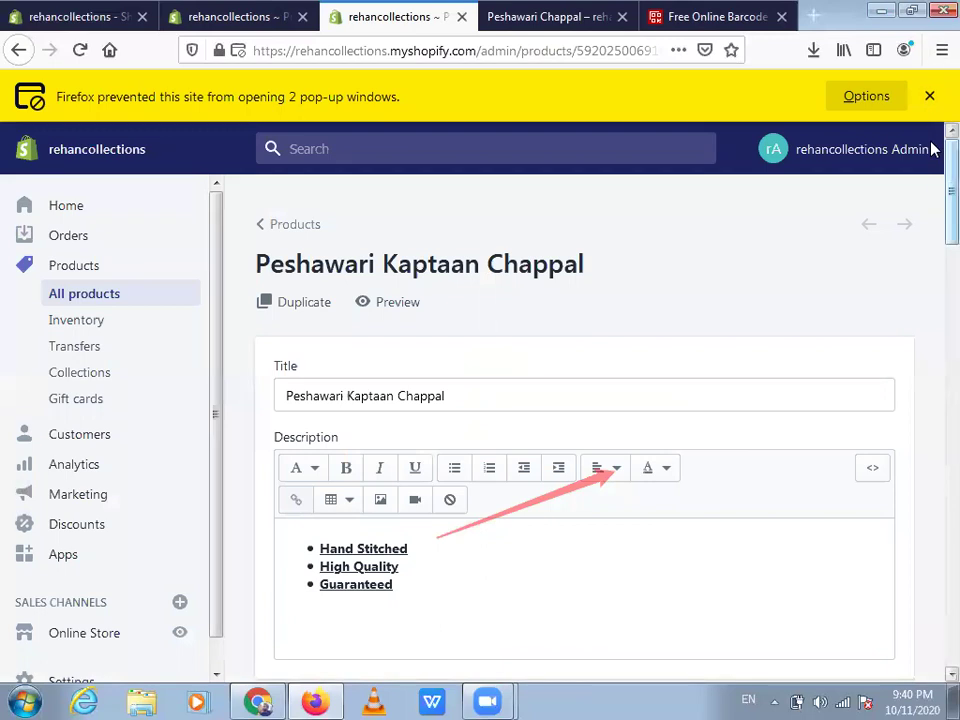
scroll(933, 203, "down", 2)
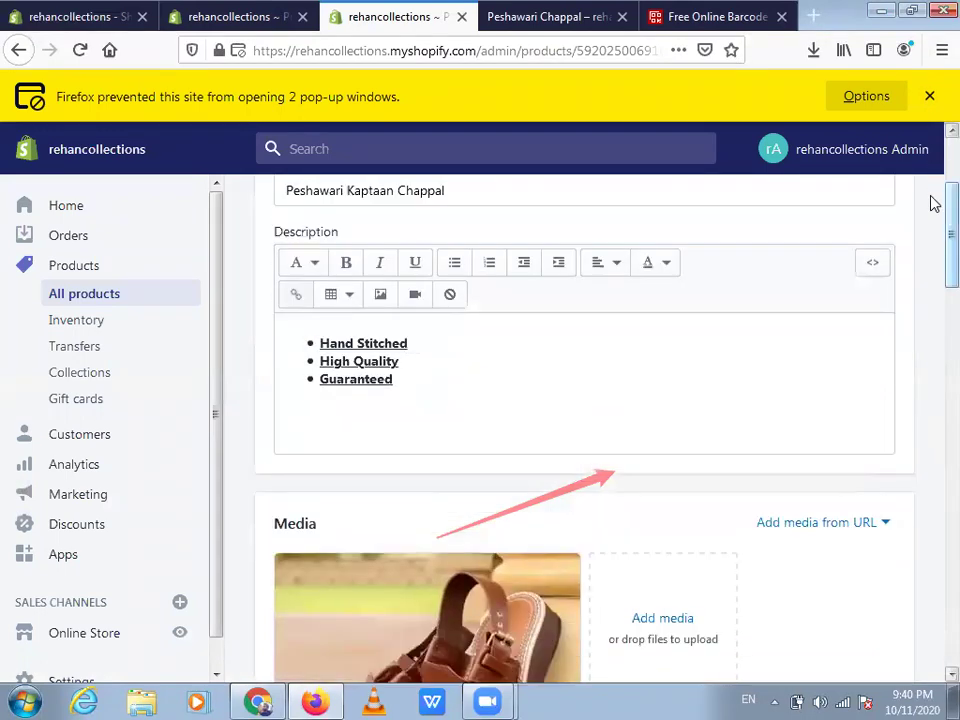